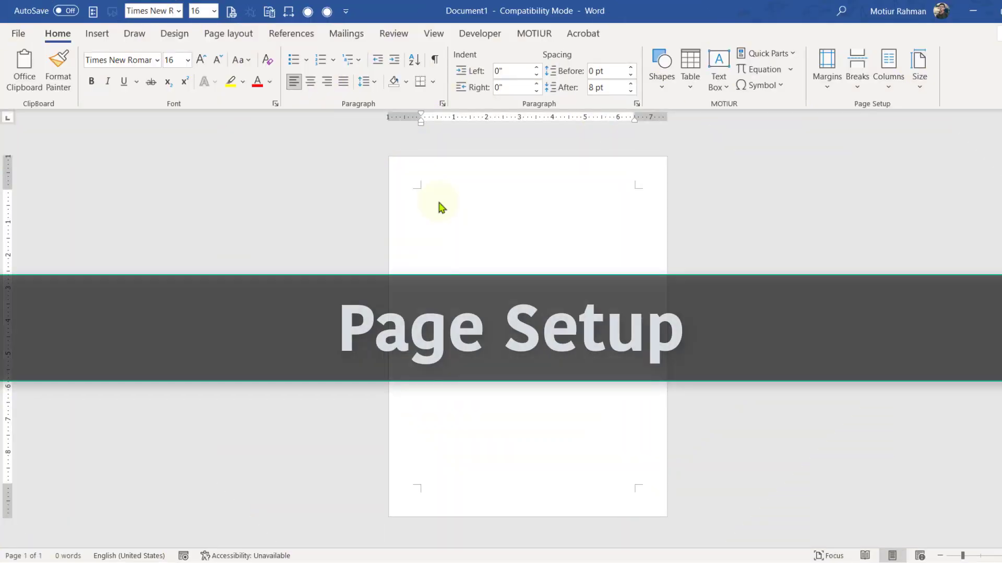
# - Set the blank document's paper size to Letter, 8.5" x 11"
pyautogui.scroll(4, 439, 207)
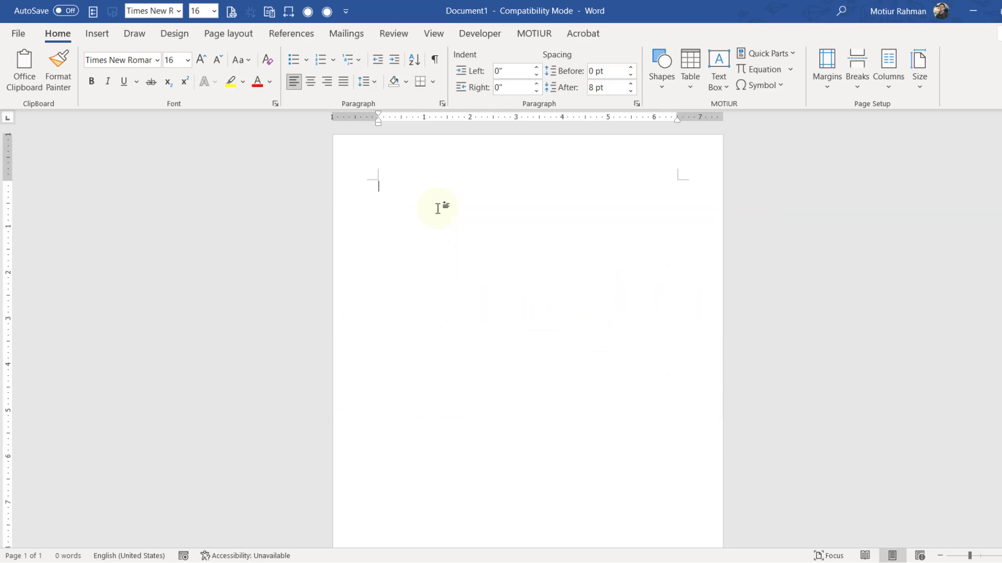
pyautogui.click(97, 33)
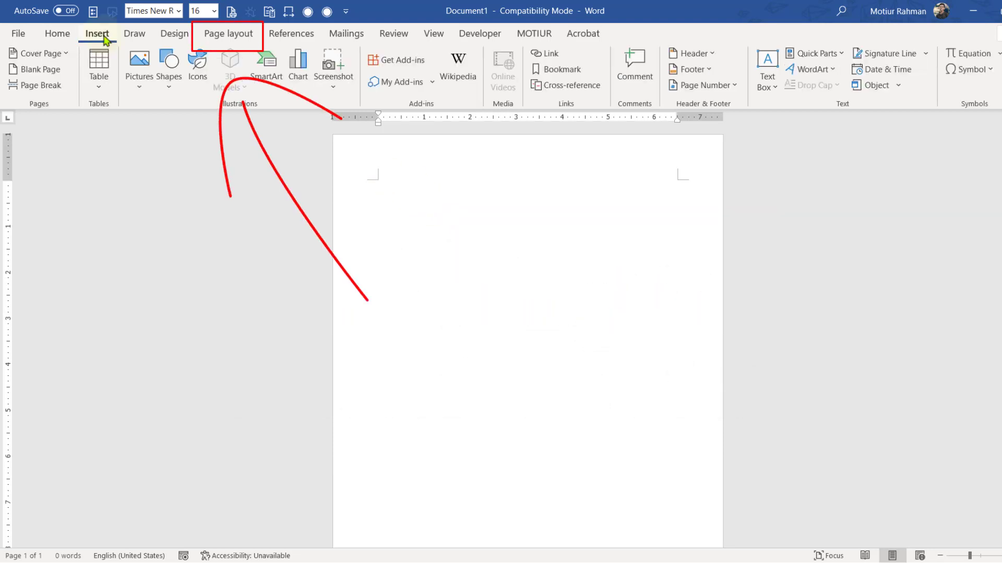
pyautogui.click(208, 42)
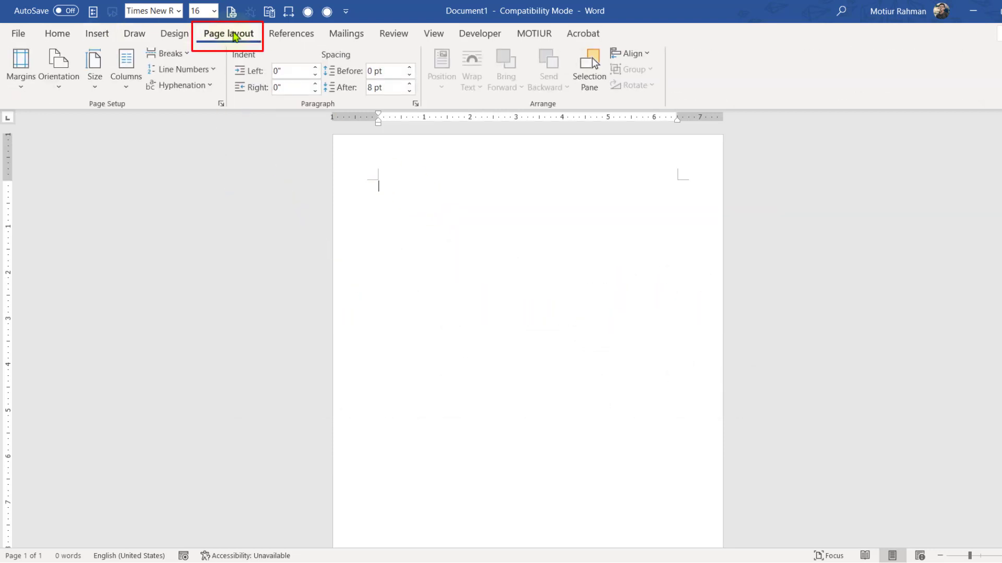
pyautogui.click(94, 65)
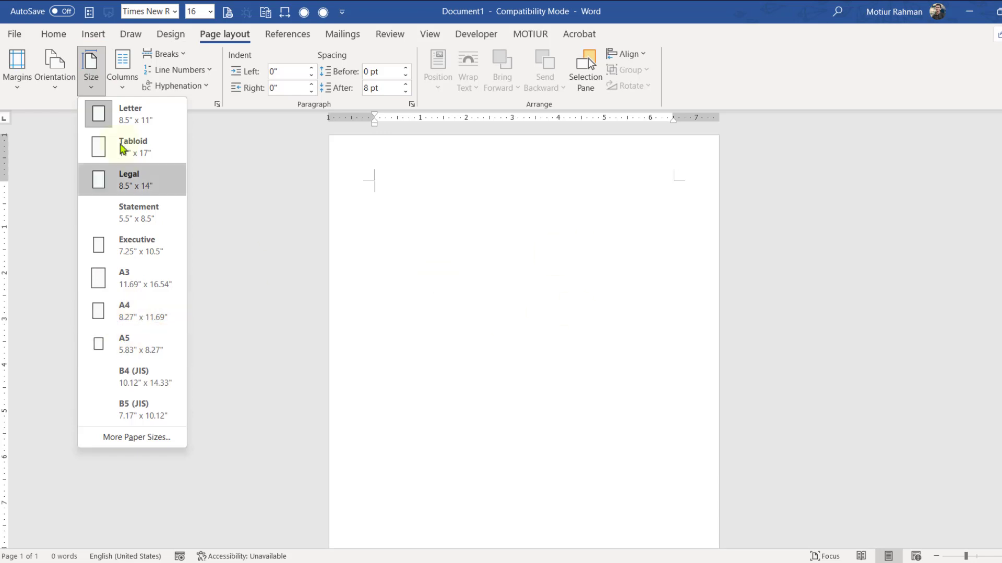
pyautogui.click(138, 120)
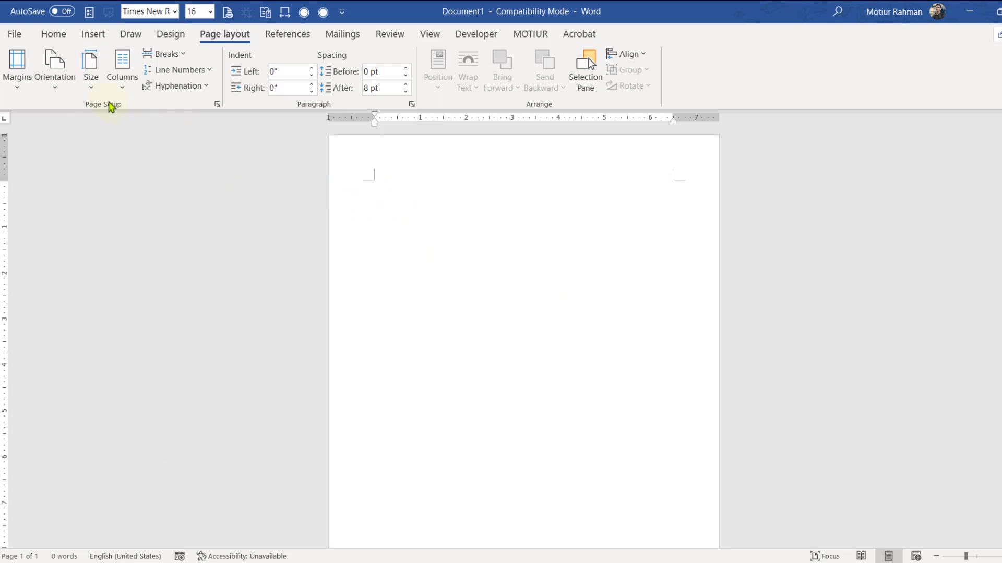
# - Set the document's paper size to A4, 8.27" x 11.69"
pyautogui.scroll(-2, 414, 305)
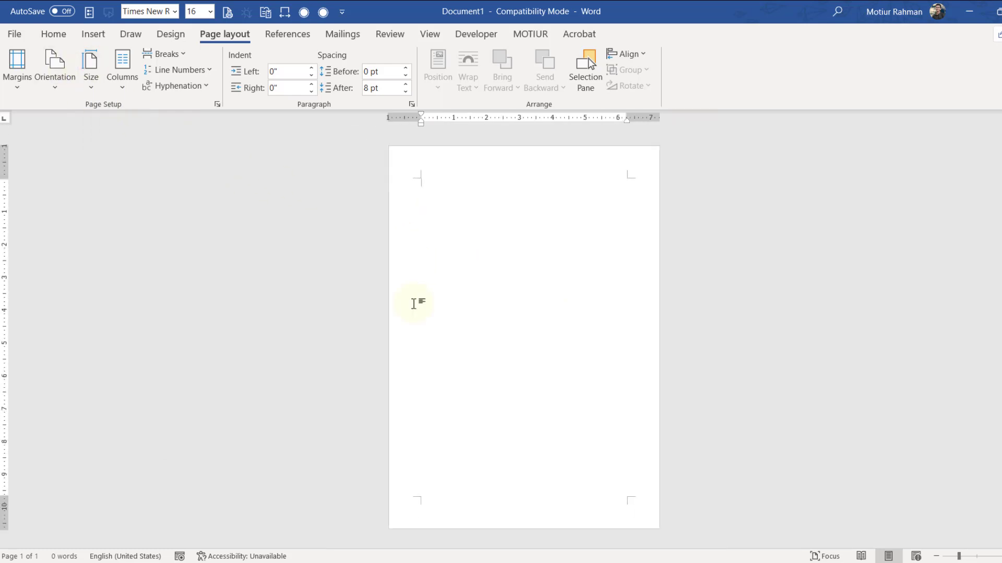
pyautogui.scroll(3, 414, 305)
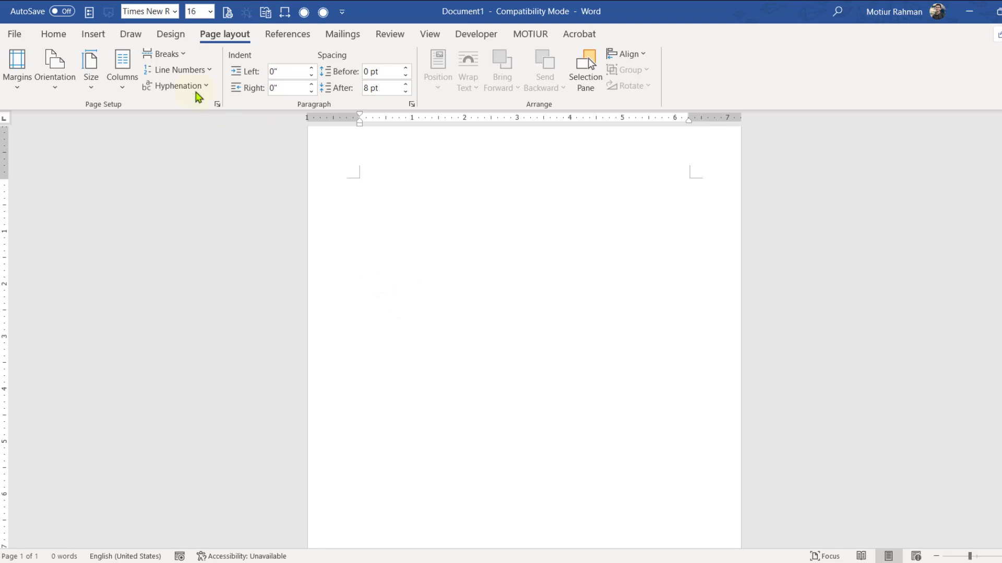
pyautogui.click(99, 73)
pyautogui.click(118, 315)
# - Apply the Narrow margin preset of 0.5" per side, then enter a line of filler text on the page and delete it
pyautogui.click(17, 66)
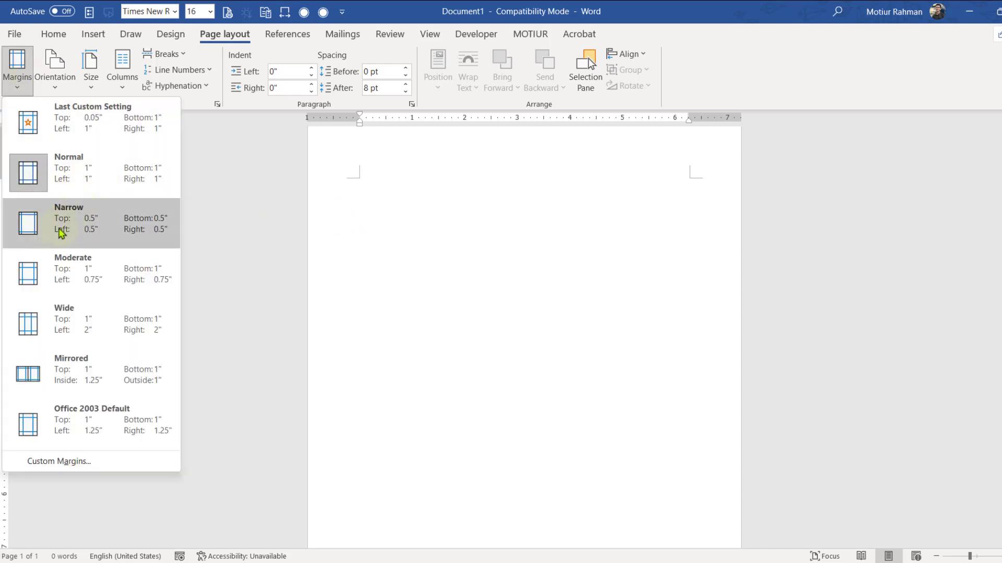
pyautogui.click(66, 229)
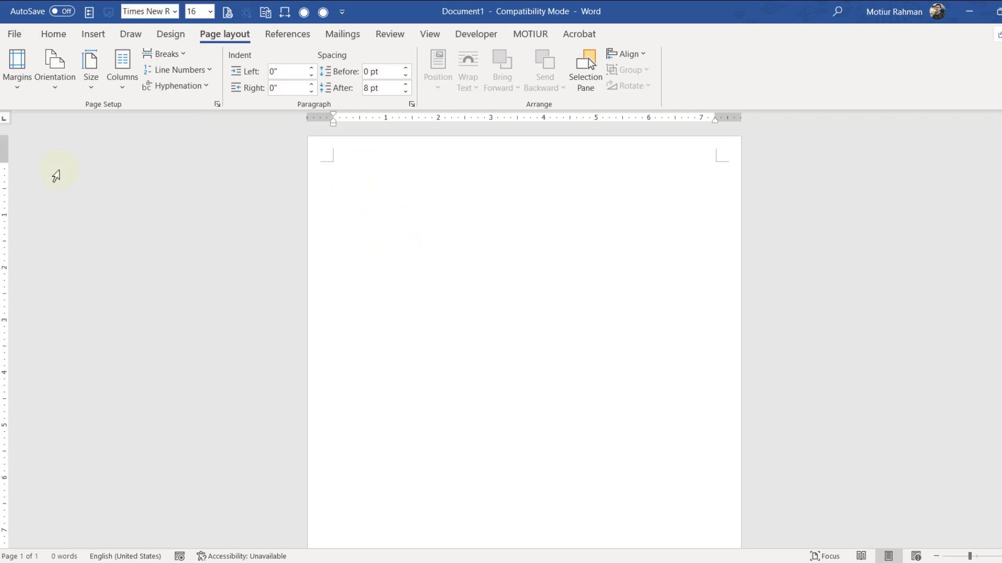
pyautogui.click(5, 163)
pyautogui.write('fdsfsdfdasdfasdfasd')
pyautogui.hotkey('ctrl', 'a')
pyautogui.press('Delete')
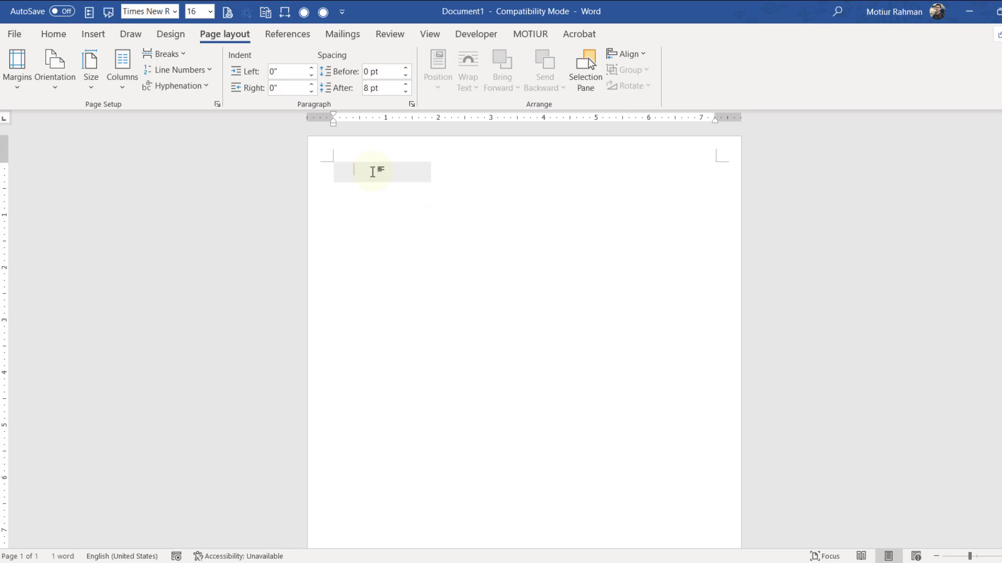
# - Enlarge the top margin to about 1.8" on the vertical ruler, then enter some filler text and delete it
pyautogui.moveTo(4, 161); pyautogui.dragTo(2, 232)
pyautogui.write('fasdfasdaf')
pyautogui.hotkey('ctrl', 'a')
pyautogui.press('Delete')
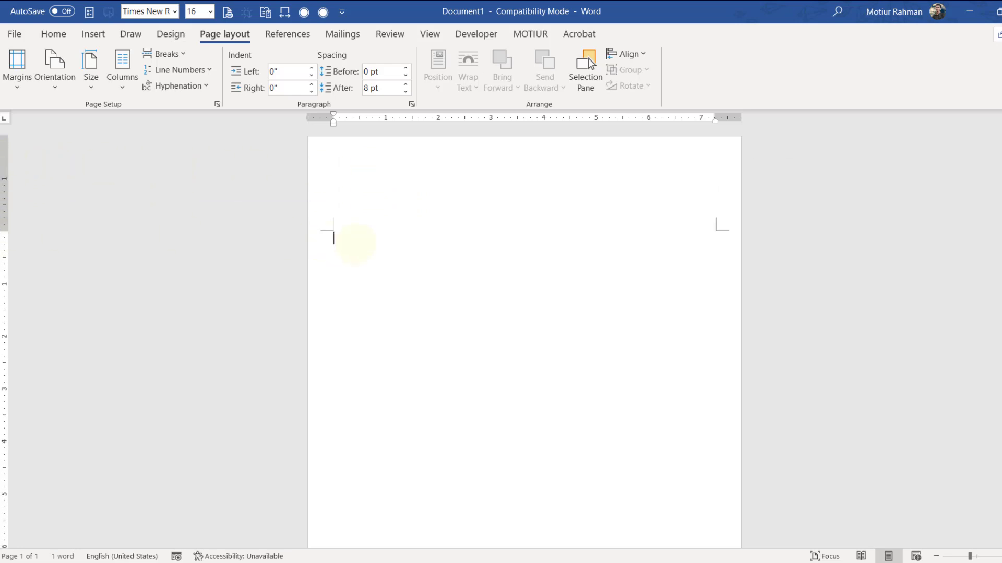
# - Apply the Moderate margin preset, with 1" top and bottom and 0.75" left and right
pyautogui.click(21, 75)
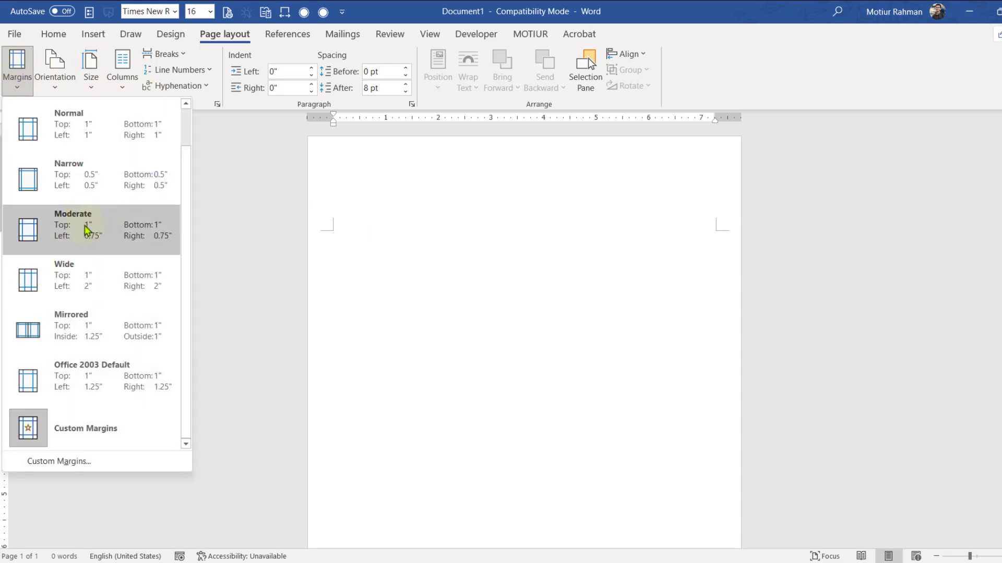
pyautogui.click(86, 230)
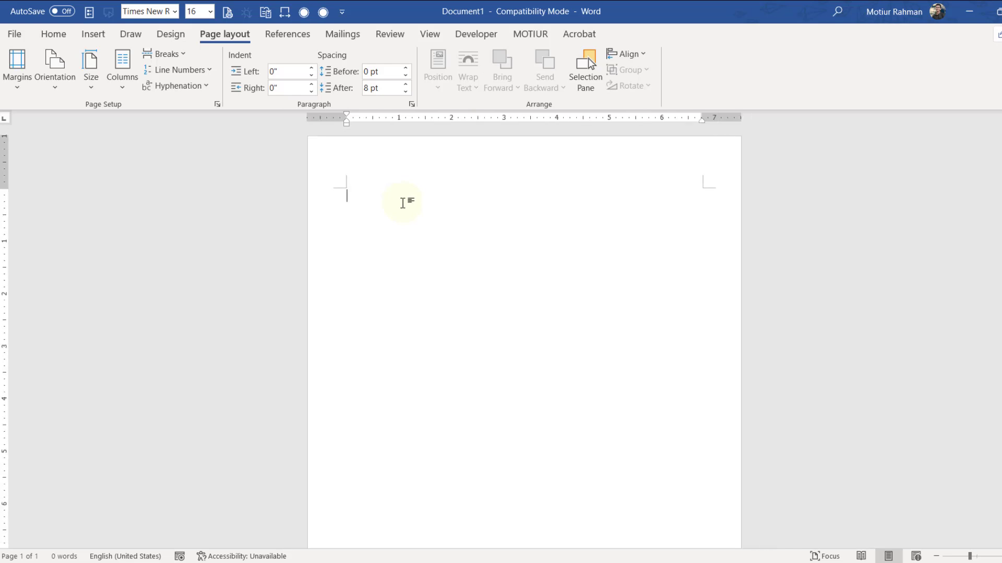
# - Try the page in Landscape orientation, then return it to Portrait
pyautogui.click(71, 78)
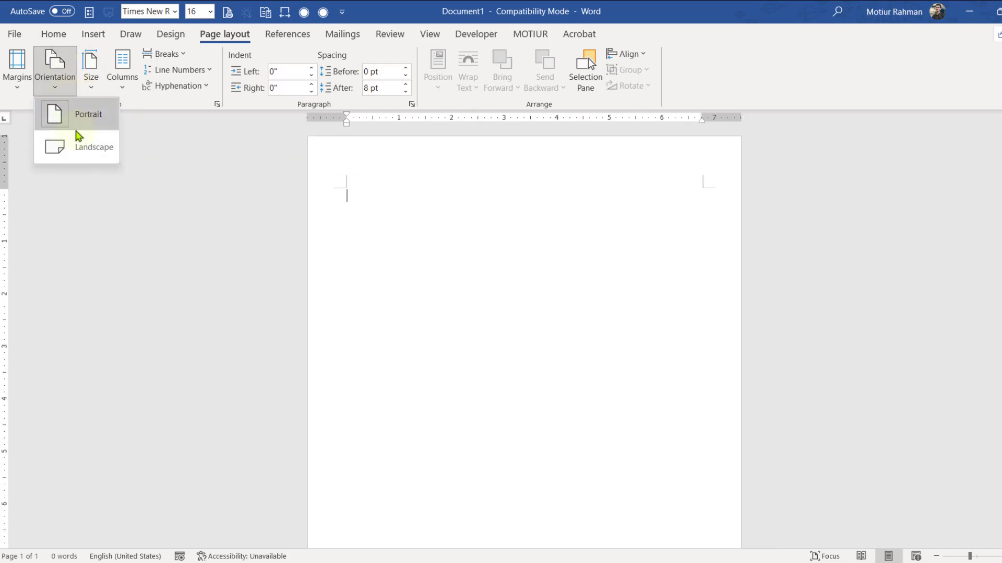
pyautogui.click(89, 148)
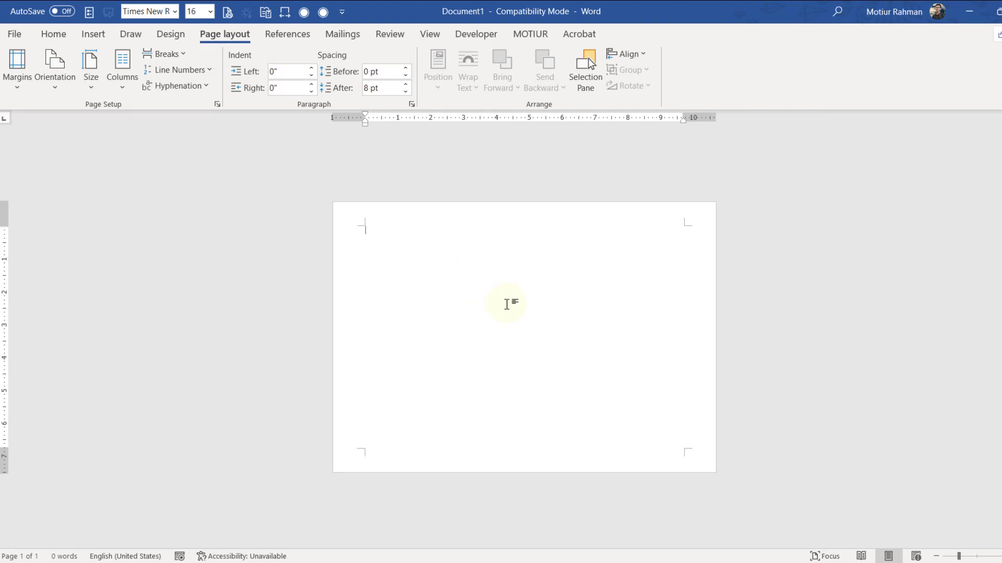
pyautogui.click(63, 93)
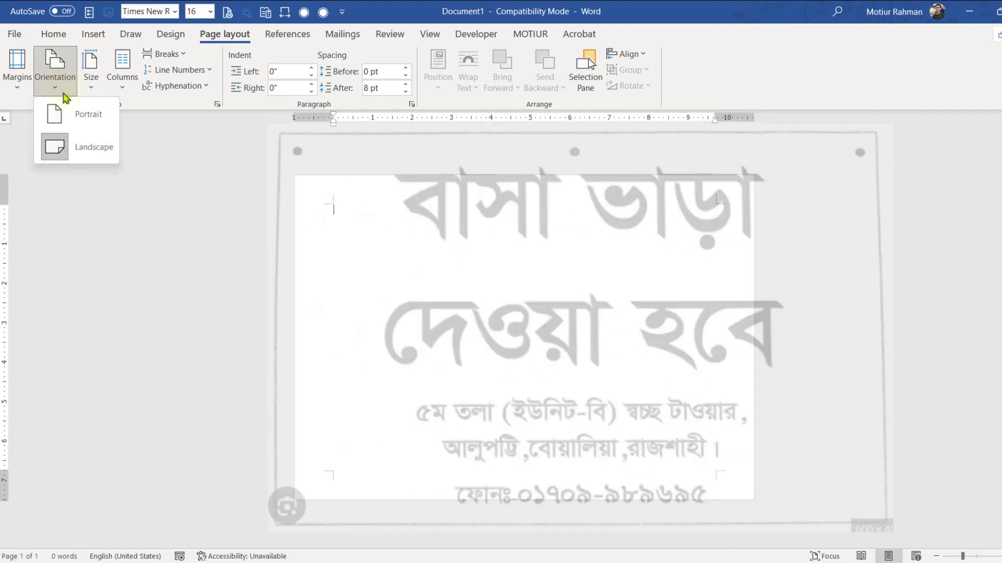
pyautogui.click(86, 115)
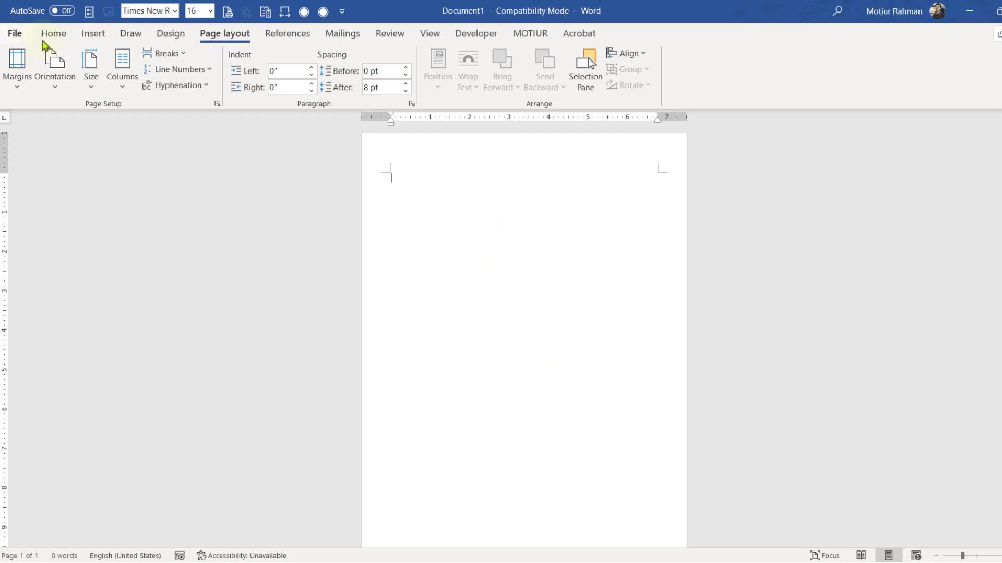
pyautogui.click(54, 36)
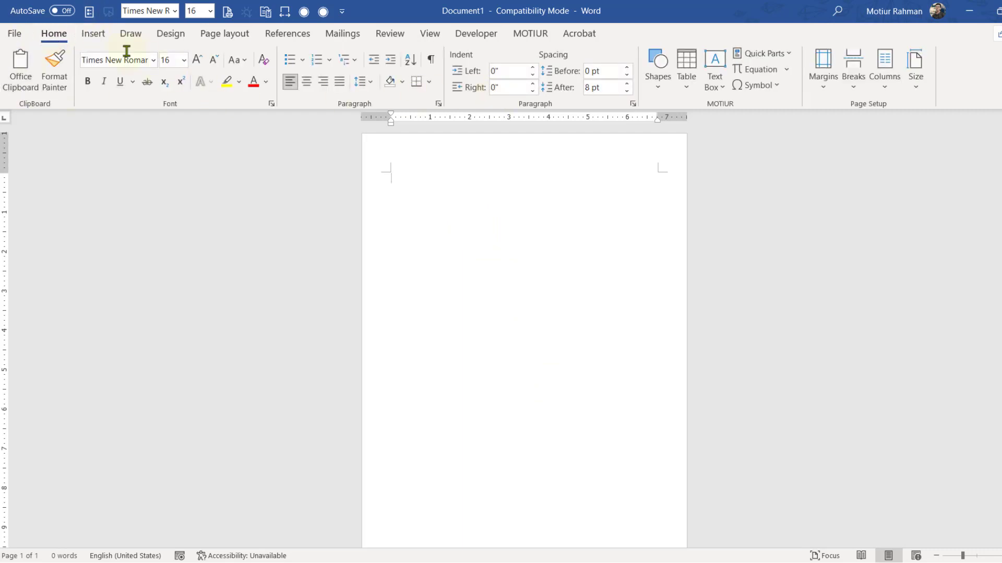
pyautogui.click(94, 33)
pyautogui.click(131, 34)
pyautogui.click(170, 33)
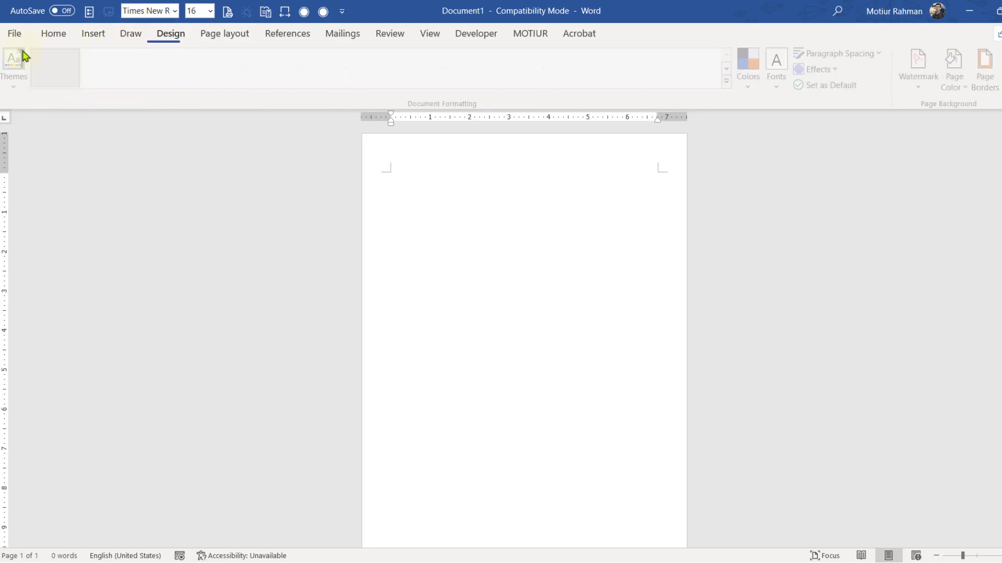
pyautogui.click(52, 35)
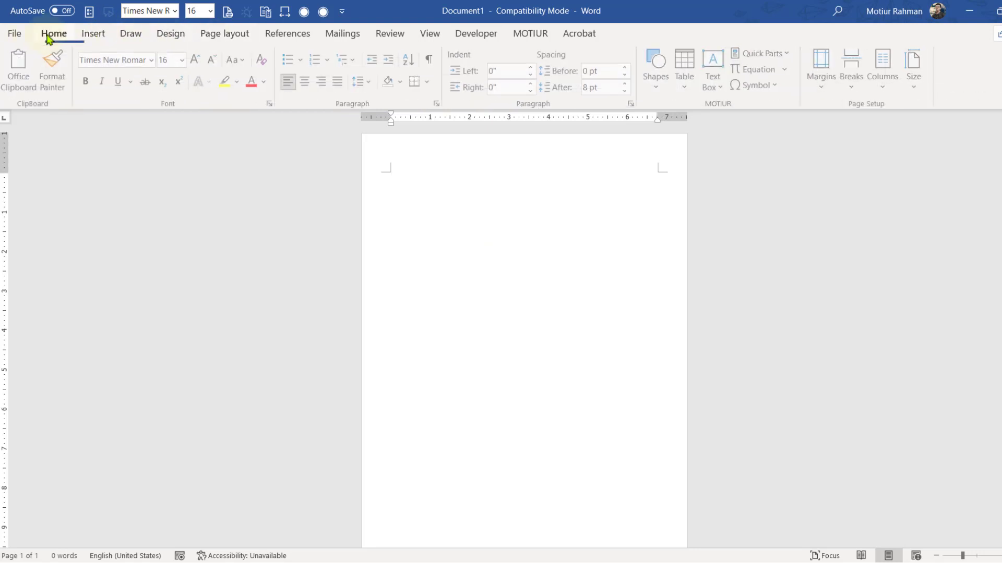
pyautogui.click(406, 182)
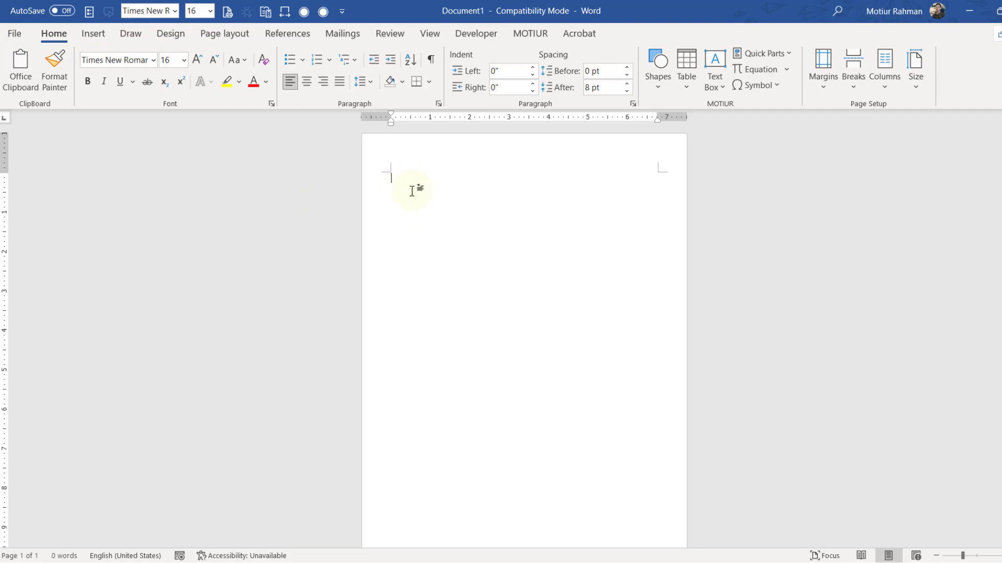
pyautogui.keyDown('ctrl'); pyautogui.scroll(1, 412, 191); pyautogui.keyUp('ctrl')
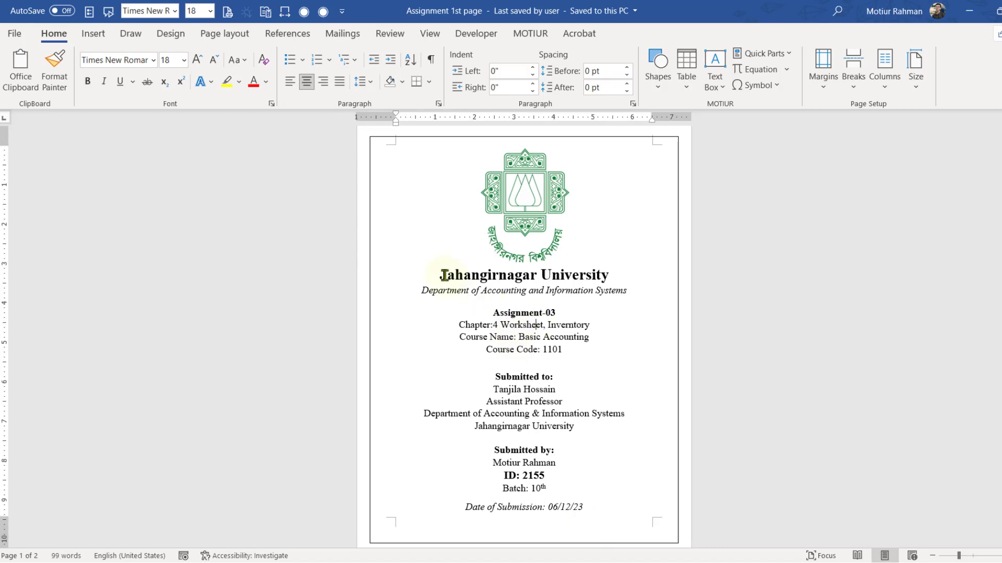
# - Switch to the Assignment 1st page document and examine the finished cover page's logo and text
pyautogui.moveTo(442, 274); pyautogui.dragTo(492, 405)
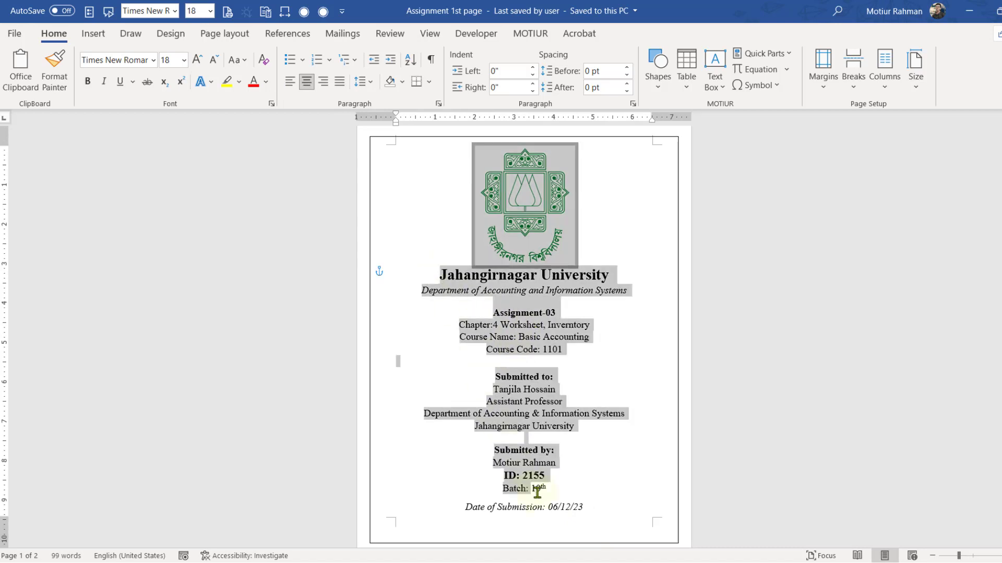
pyautogui.click(522, 325)
pyautogui.click(512, 178)
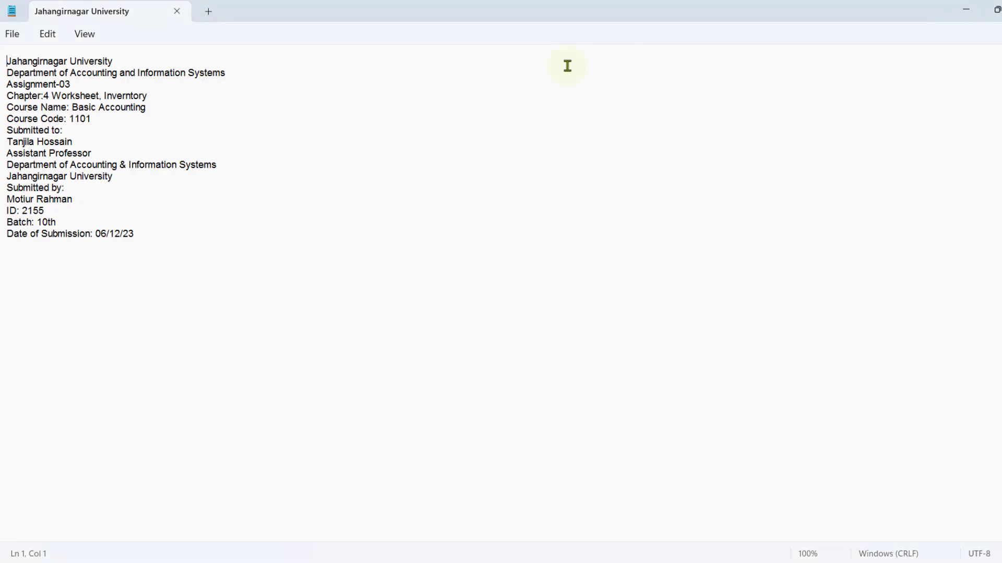
# - Copy the line "Jahangirnagar University" from the Notepad text file into the first line of Document1
pyautogui.tripleClick(81, 61)
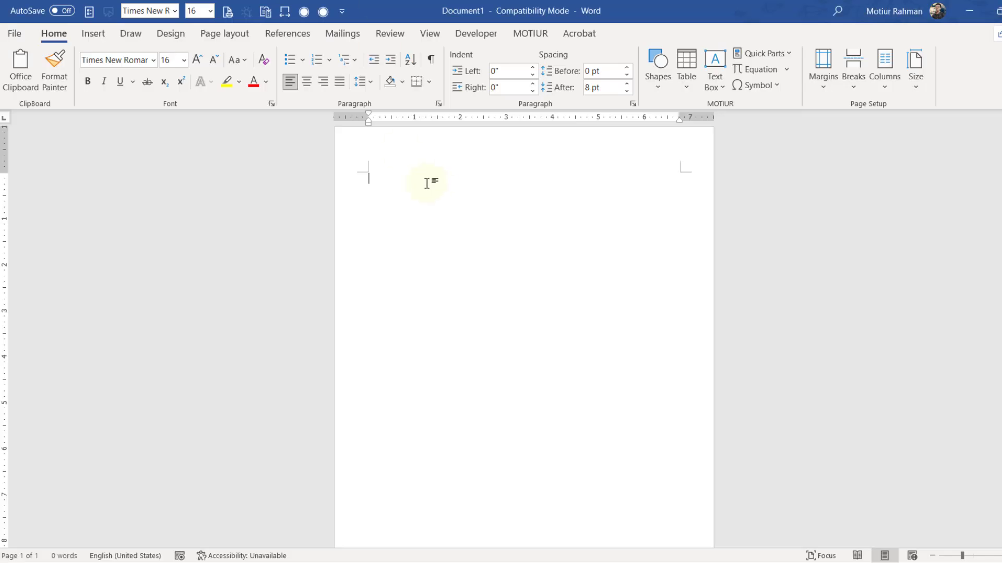
pyautogui.write('Jahangirnagar University')
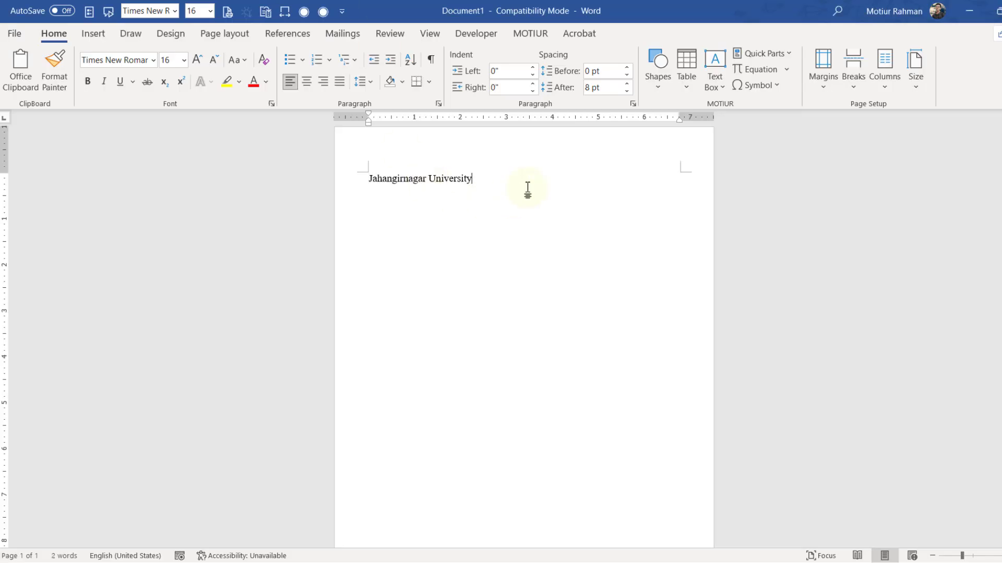
# - Format the "Jahangirnagar University" line in the Roboto font at size 26
pyautogui.moveTo(528, 188); pyautogui.dragTo(323, 177)
pyautogui.click(153, 59)
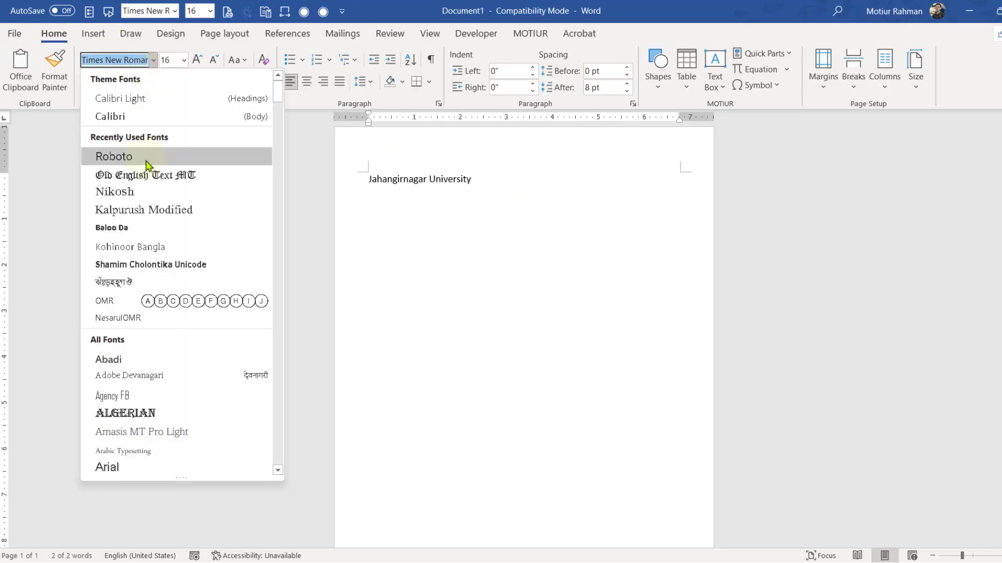
pyautogui.click(115, 157)
pyautogui.click(197, 59)
pyautogui.click(197, 59)
pyautogui.click(197, 59)
pyautogui.click(198, 60)
pyautogui.click(197, 60)
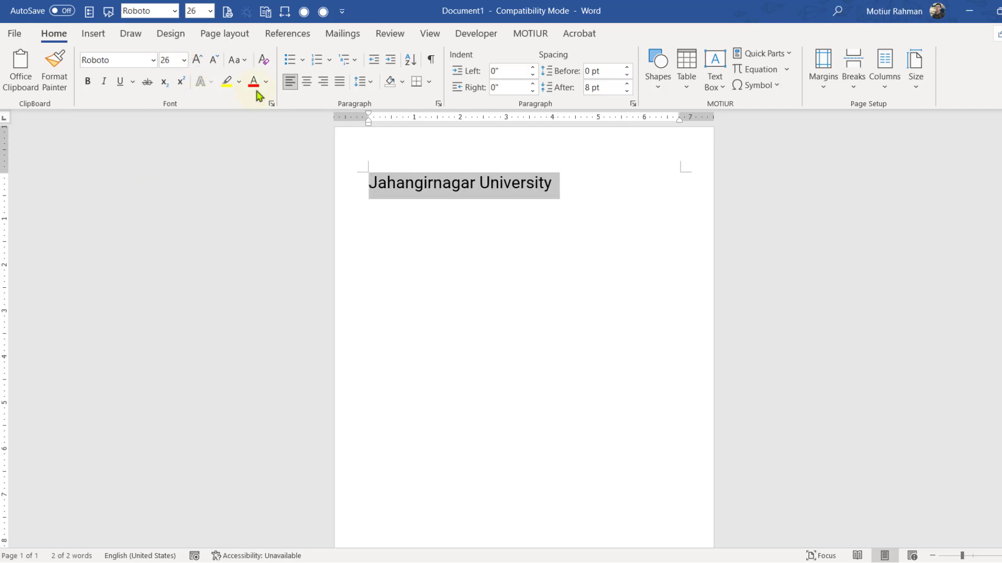
# - Change the font colour of the "Jahangirnagar University" line and centre it on the page
pyautogui.click(267, 82)
pyautogui.click(307, 228)
pyautogui.hotkey('ctrl', 'e')
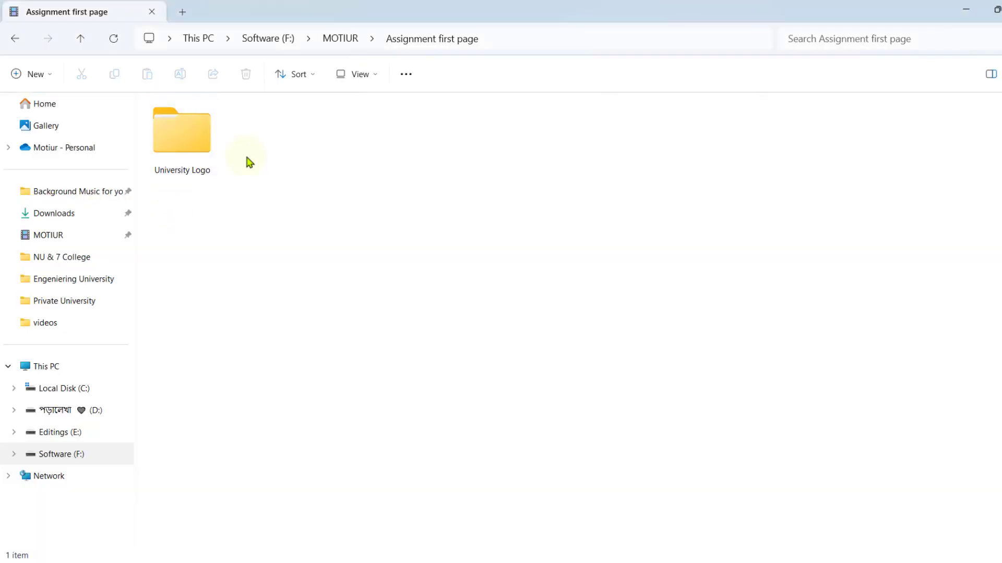
# - Switch to File Explorer and open the Public University folder inside the University Logo folder
pyautogui.doubleClick(183, 154)
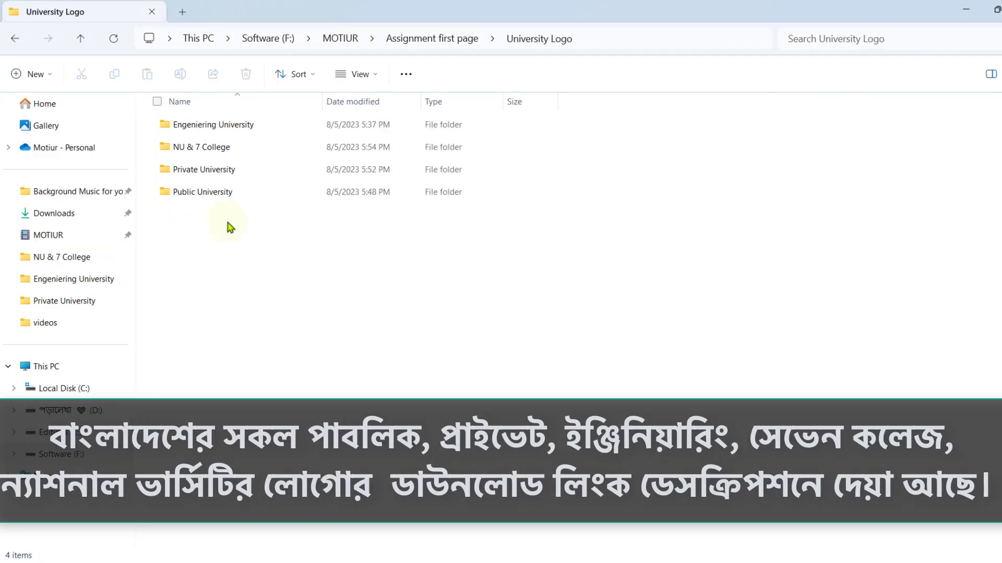
pyautogui.click(224, 196)
pyautogui.doubleClick(225, 196)
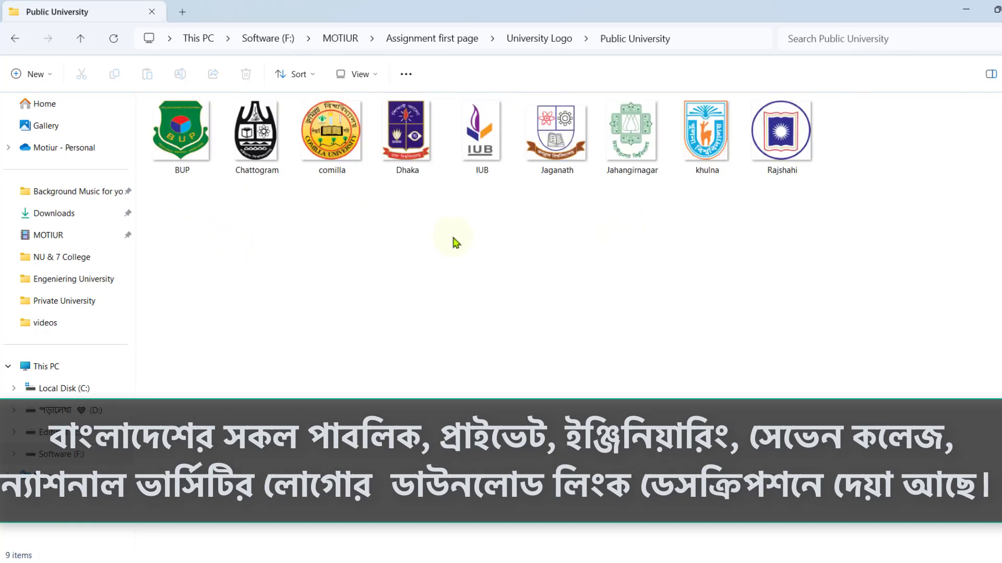
pyautogui.hotkey('alt', 'Left')
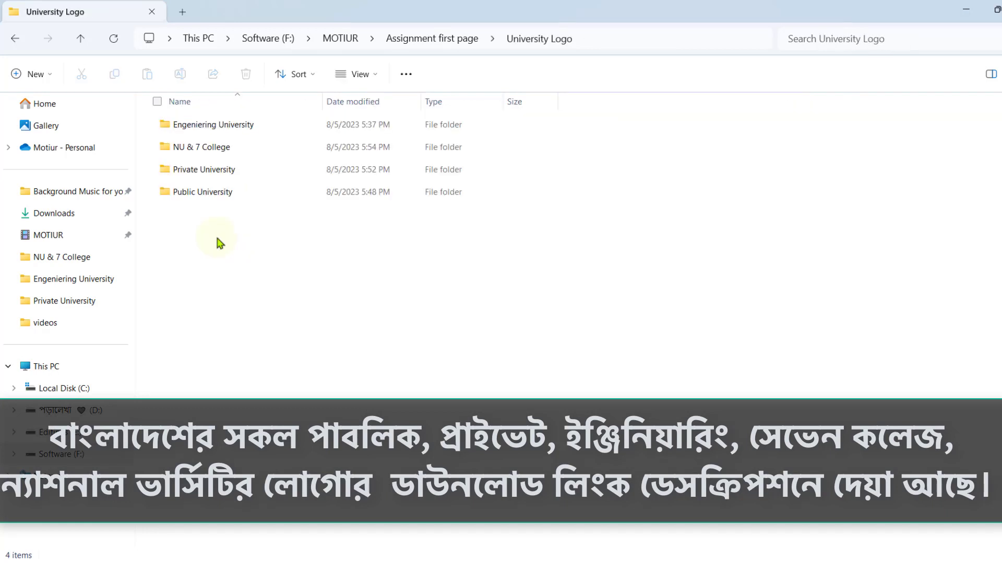
pyautogui.click(197, 199)
pyautogui.doubleClick(197, 199)
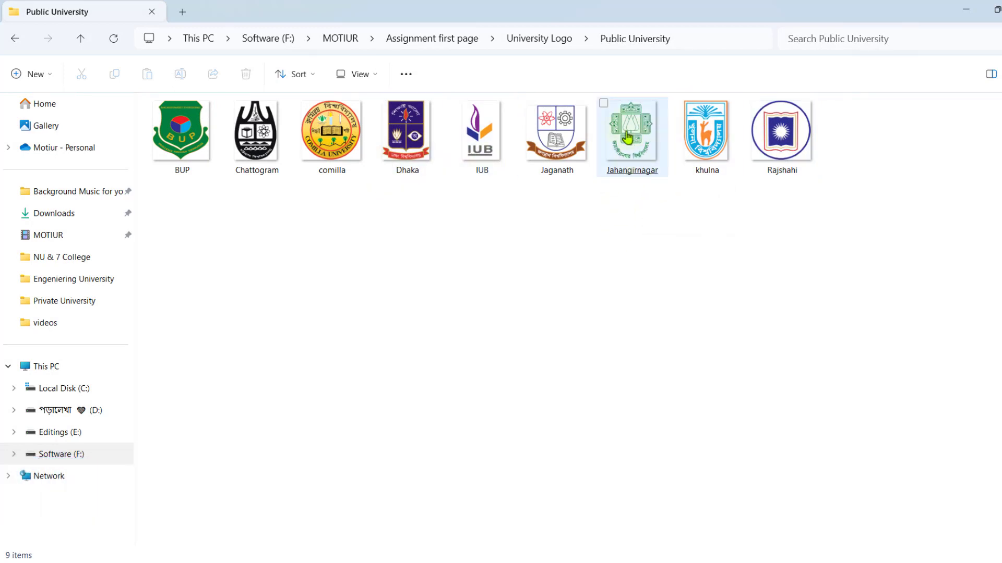
# - Insert the Jahangirnagar logo image from the Public University folder at the start of Document1
pyautogui.moveTo(633, 159); pyautogui.dragTo(377, 183)
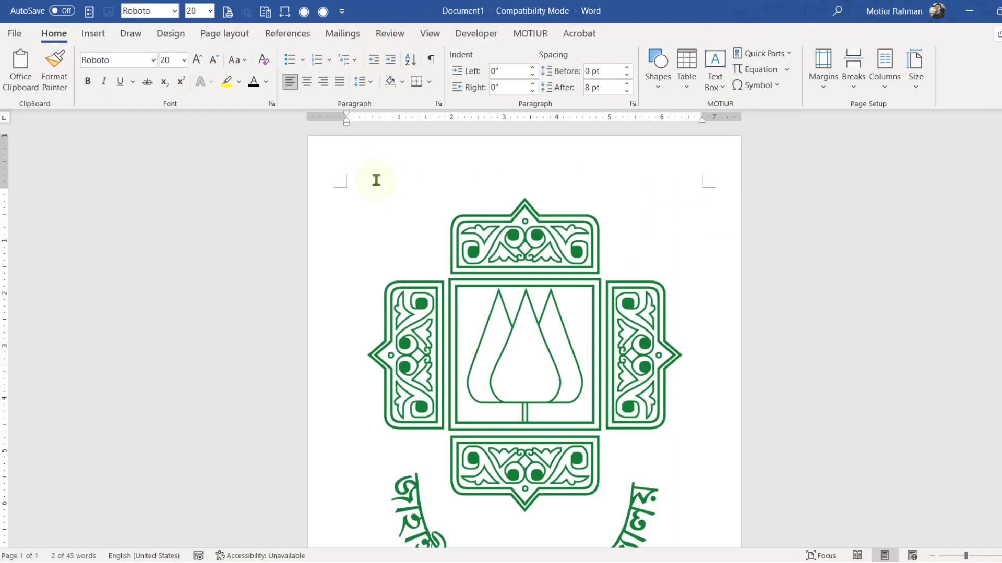
pyautogui.scroll(-3, 487, 298)
pyautogui.scroll(-5, 485, 306)
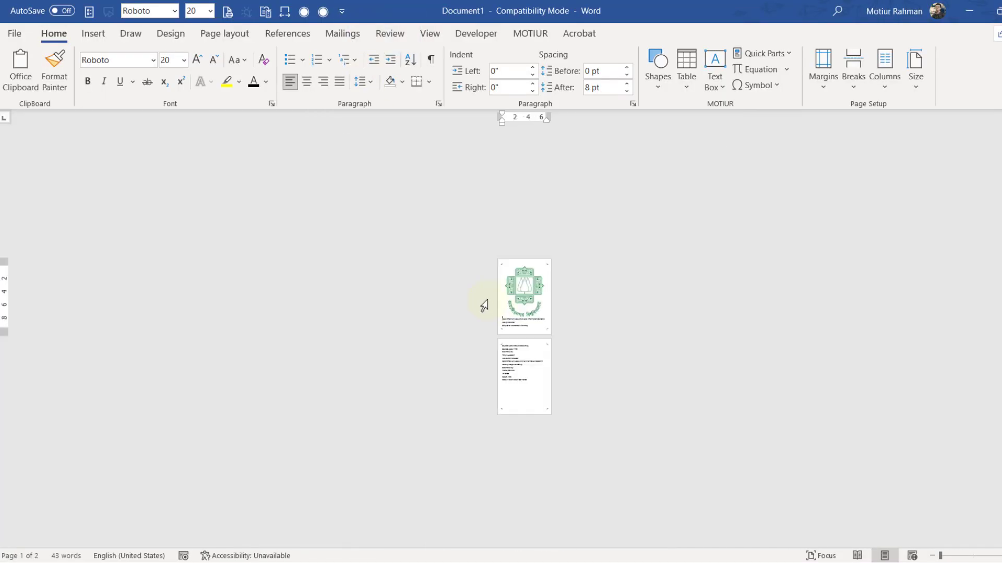
# - Try the Behind Text wrapping on the logo image and shift it slightly sideways on the page
pyautogui.scroll(5, 517, 307)
pyautogui.scroll(-3, 524, 302)
pyautogui.scroll(-3, 523, 302)
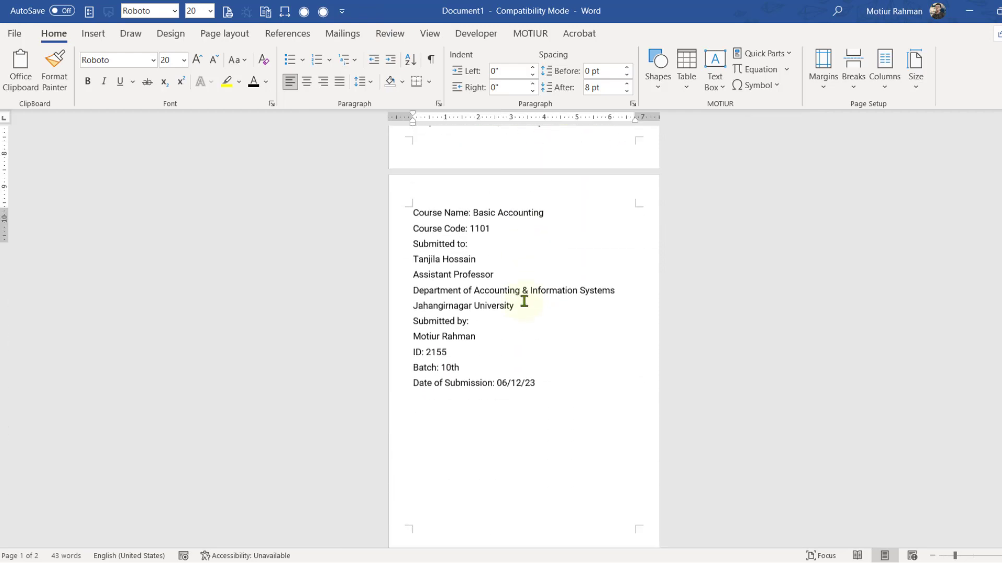
pyautogui.scroll(5, 524, 301)
pyautogui.moveTo(558, 268); pyautogui.dragTo(487, 303)
pyautogui.moveTo(503, 266); pyautogui.dragTo(491, 275)
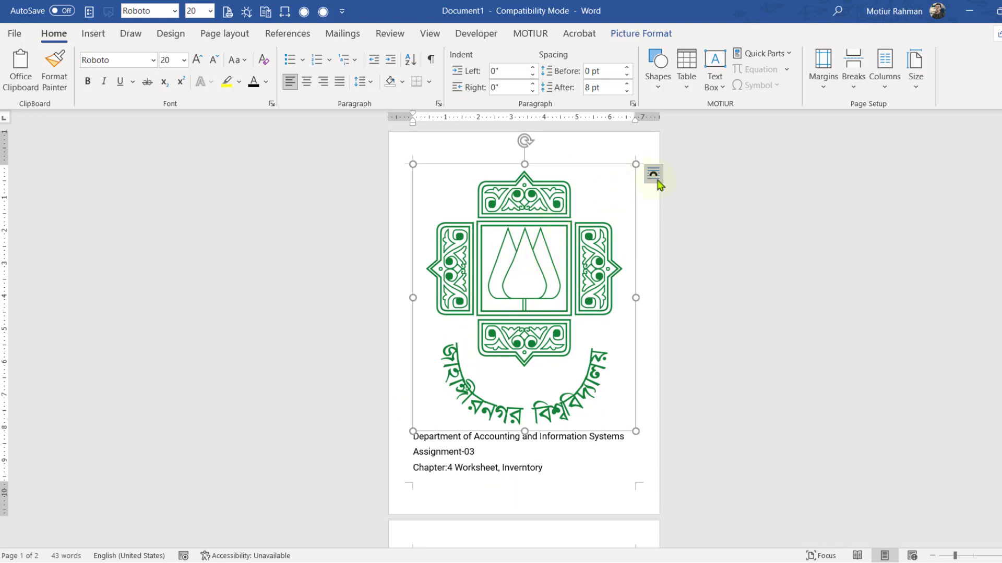
pyautogui.click(654, 175)
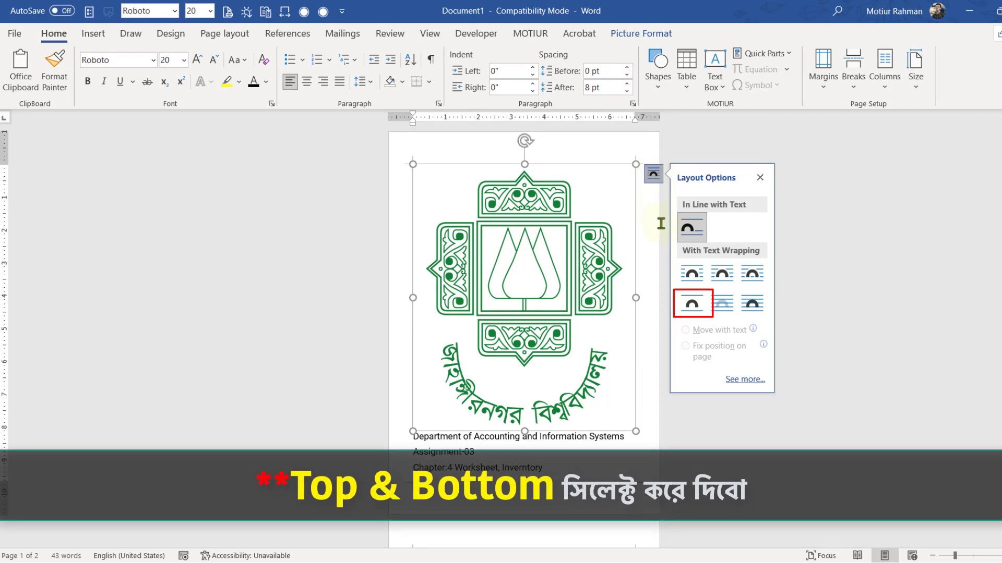
pyautogui.click(692, 306)
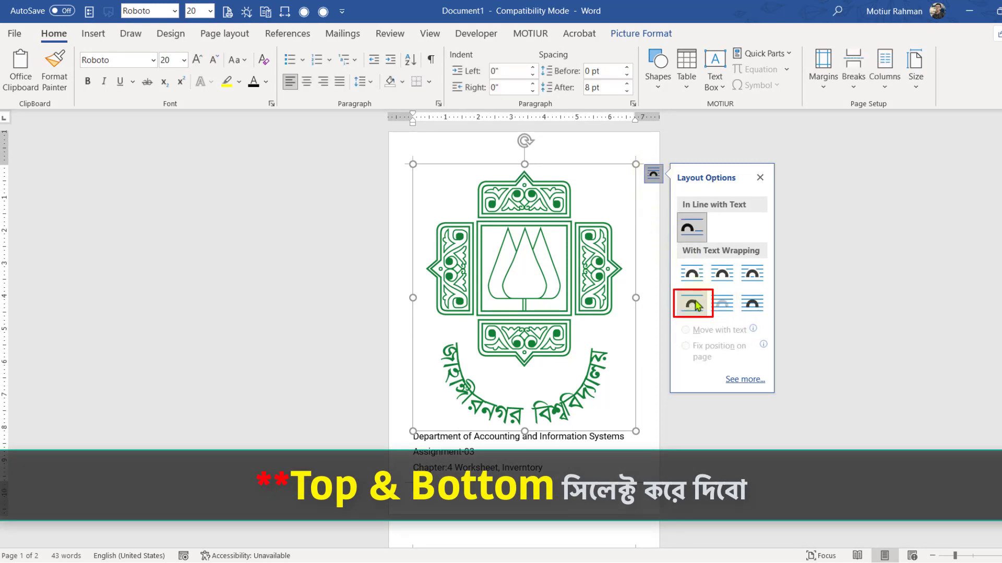
pyautogui.click(722, 303)
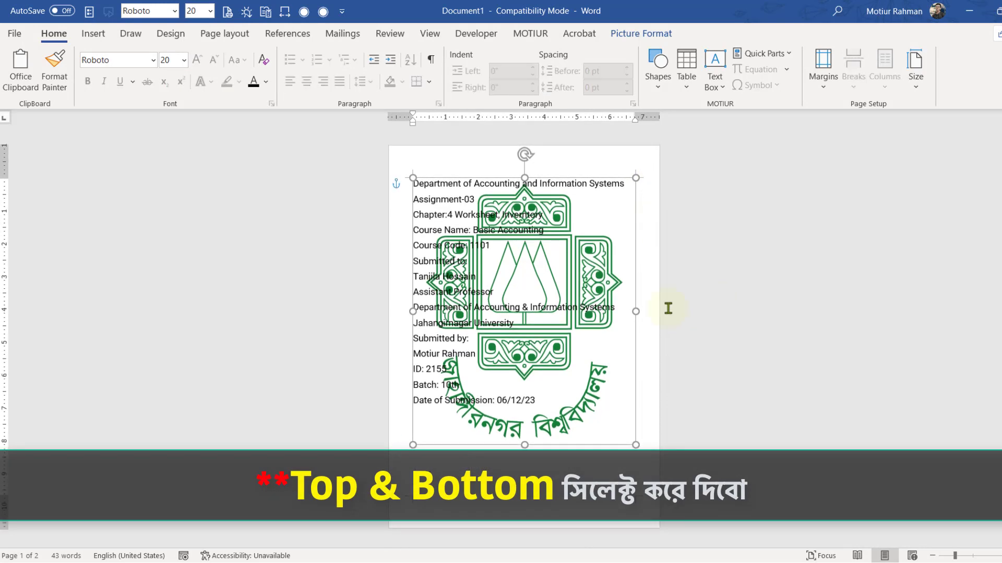
pyautogui.moveTo(555, 297)
pyautogui.mouseDown()
pyautogui.moveTo(532, 298)
pyautogui.moveTo(548, 297)
pyautogui.mouseUp()
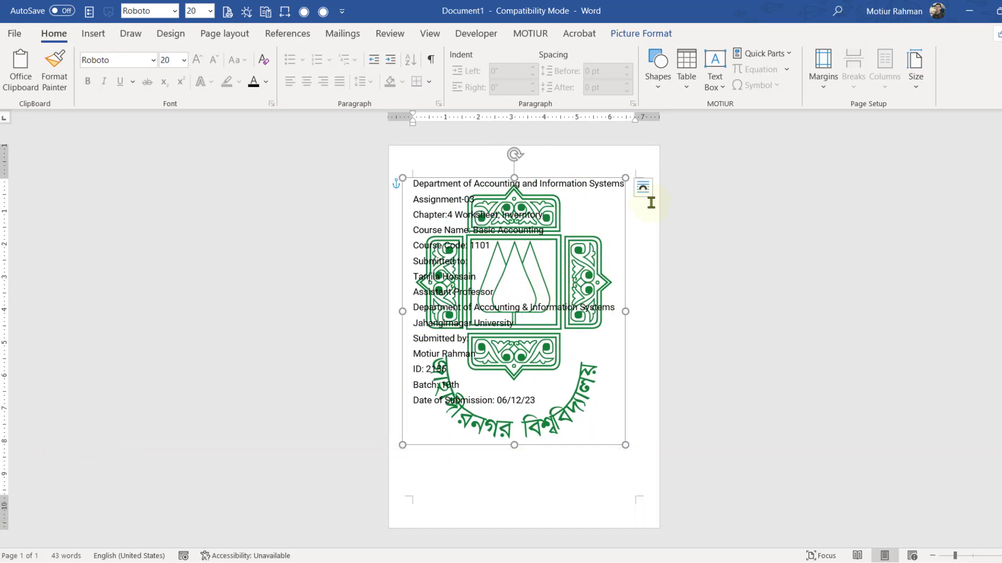
# - Set the logo image's text wrapping to Top and Bottom
pyautogui.click(642, 188)
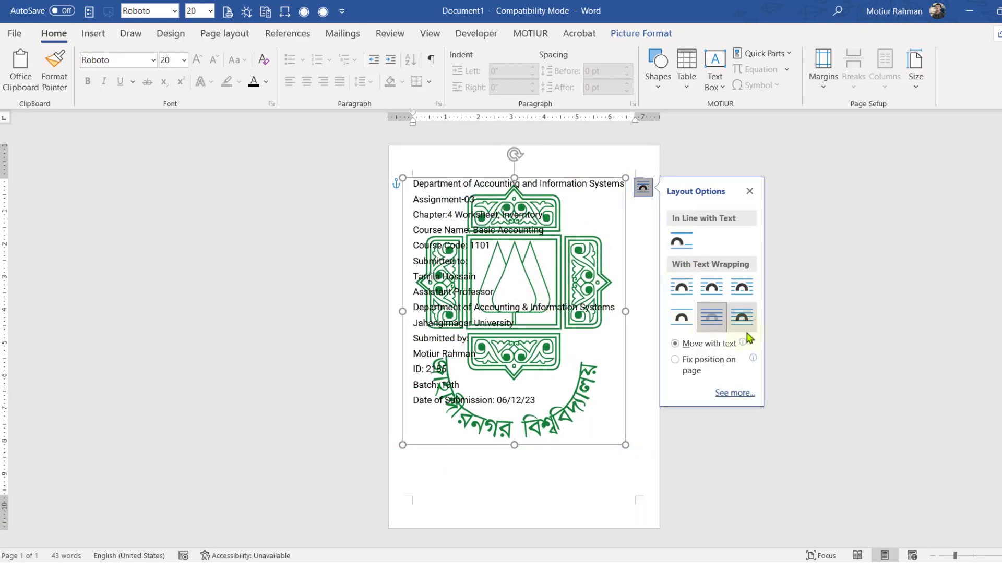
pyautogui.click(714, 288)
pyautogui.click(642, 173)
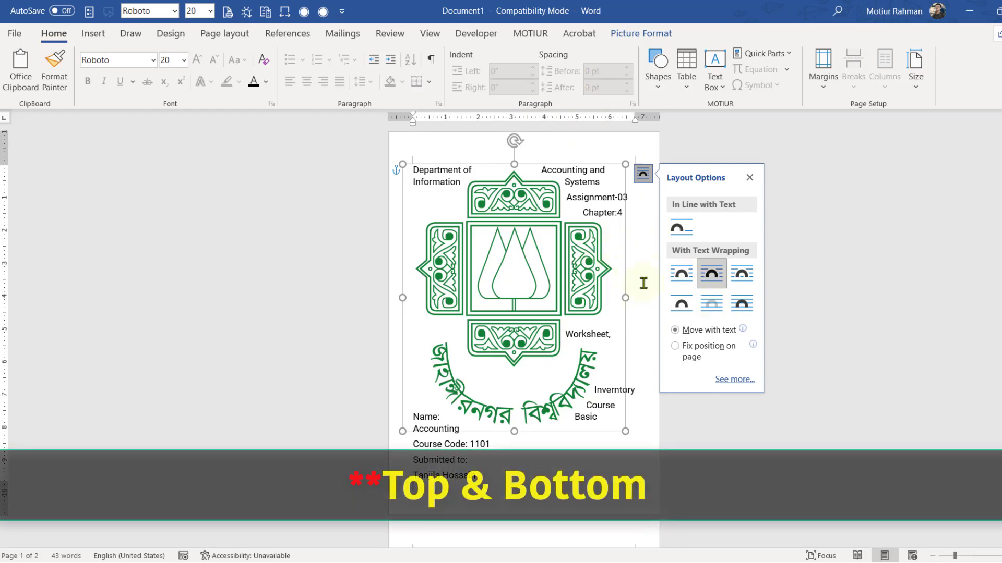
pyautogui.click(678, 312)
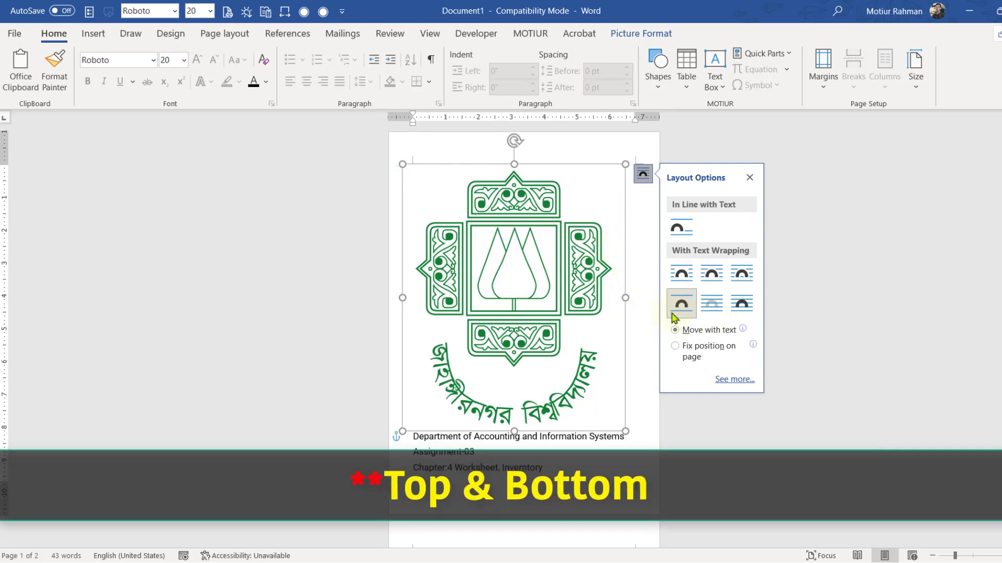
# - Shrink the logo to about 3.94" high by 3.28" wide and align it to the centre between the margins
pyautogui.moveTo(625, 432); pyautogui.dragTo(510, 276)
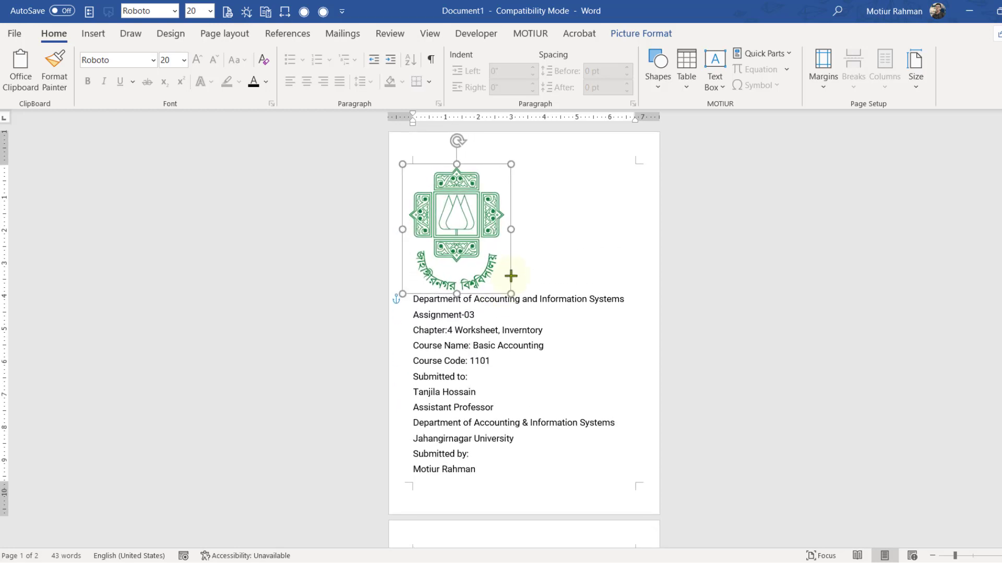
pyautogui.moveTo(468, 230)
pyautogui.mouseDown()
pyautogui.moveTo(526, 231)
pyautogui.moveTo(468, 231)
pyautogui.mouseUp()
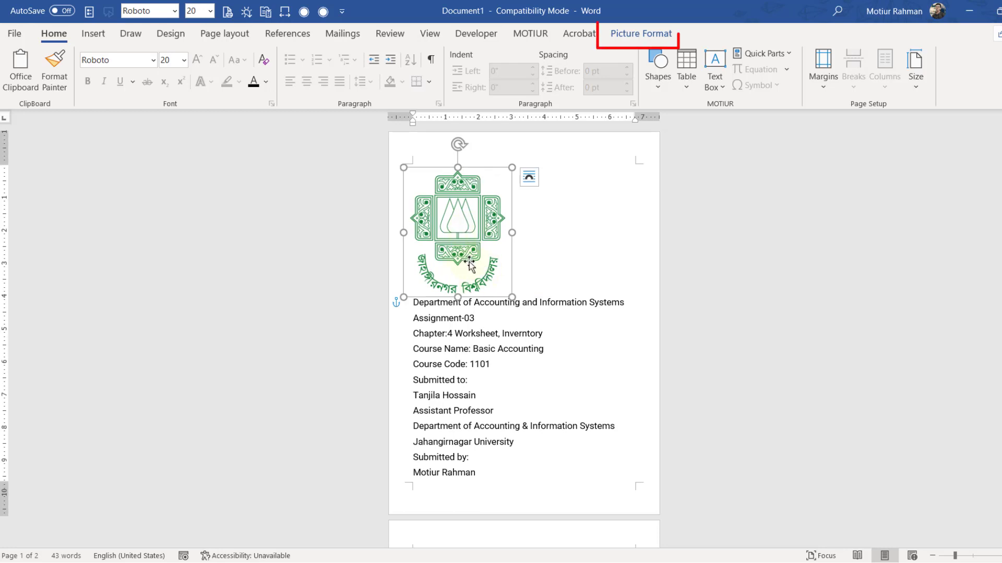
pyautogui.click(629, 42)
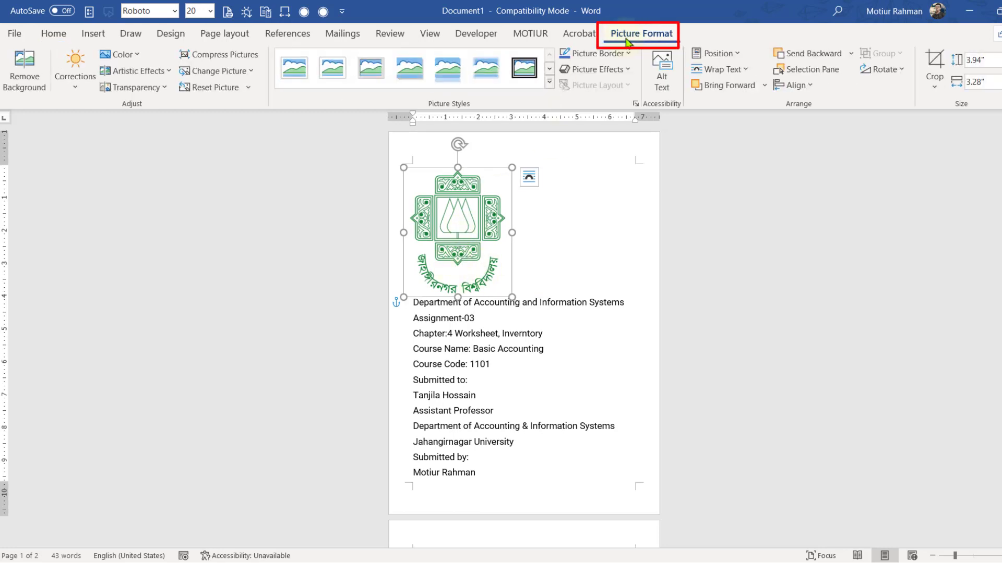
pyautogui.click(795, 91)
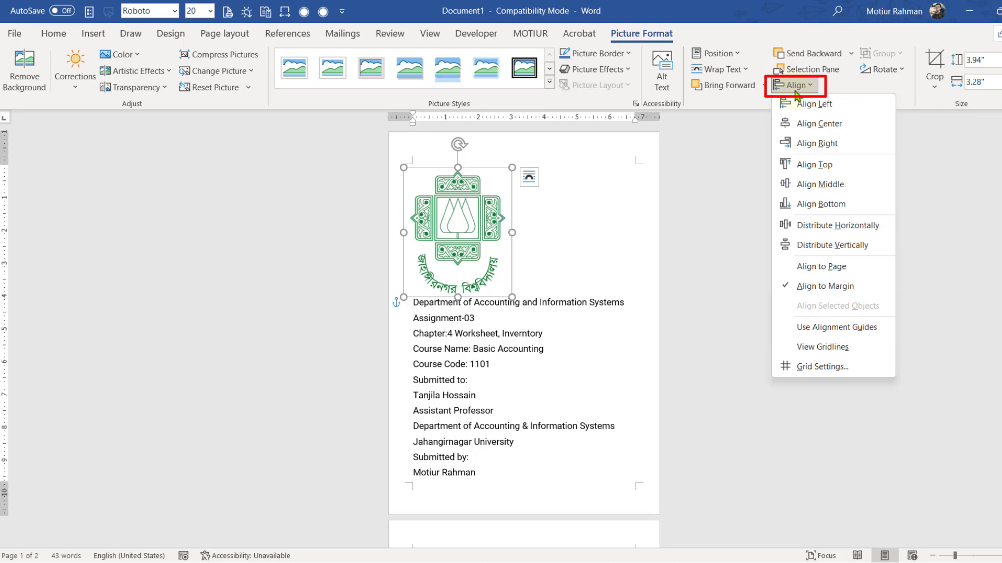
pyautogui.click(803, 125)
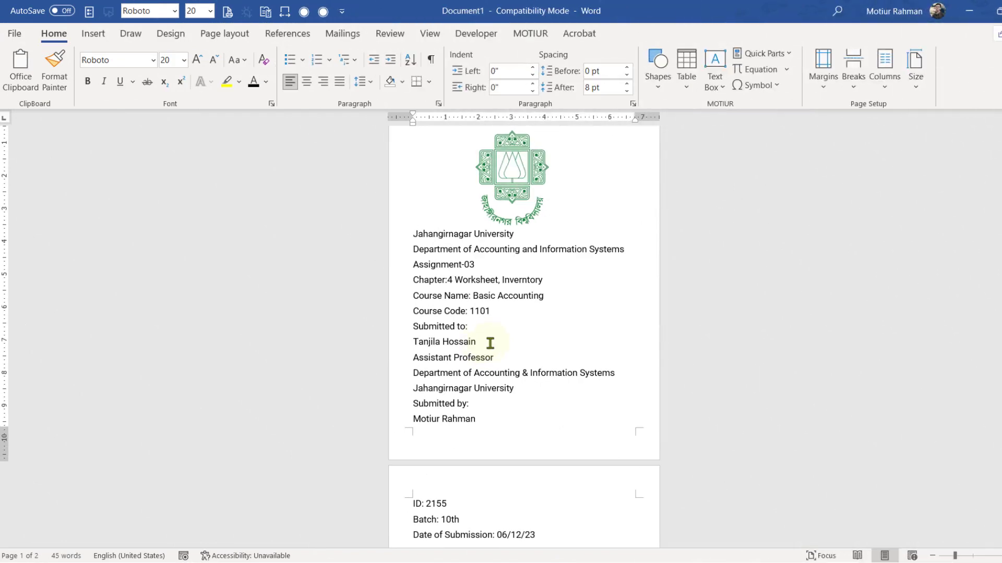
# - Change the font of all the document's text to Times New Roman
pyautogui.moveTo(413, 234); pyautogui.dragTo(515, 445)
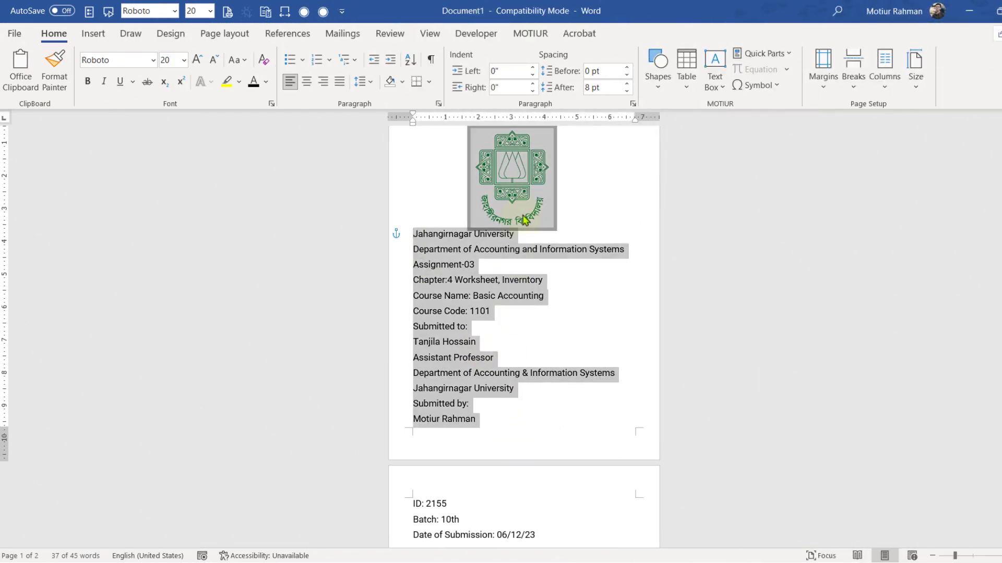
pyautogui.click(502, 166)
pyautogui.click(501, 345)
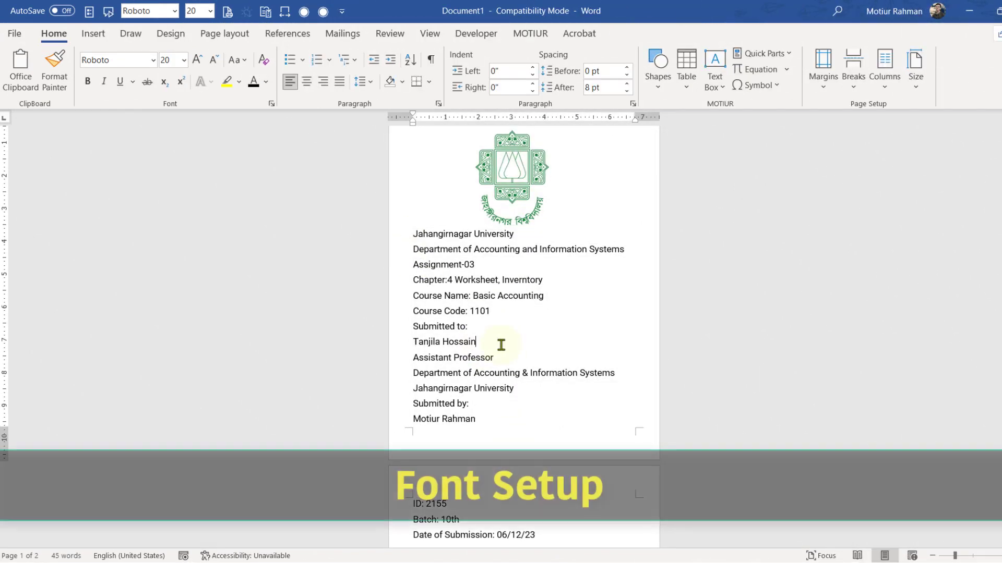
pyautogui.scroll(-3, 501, 344)
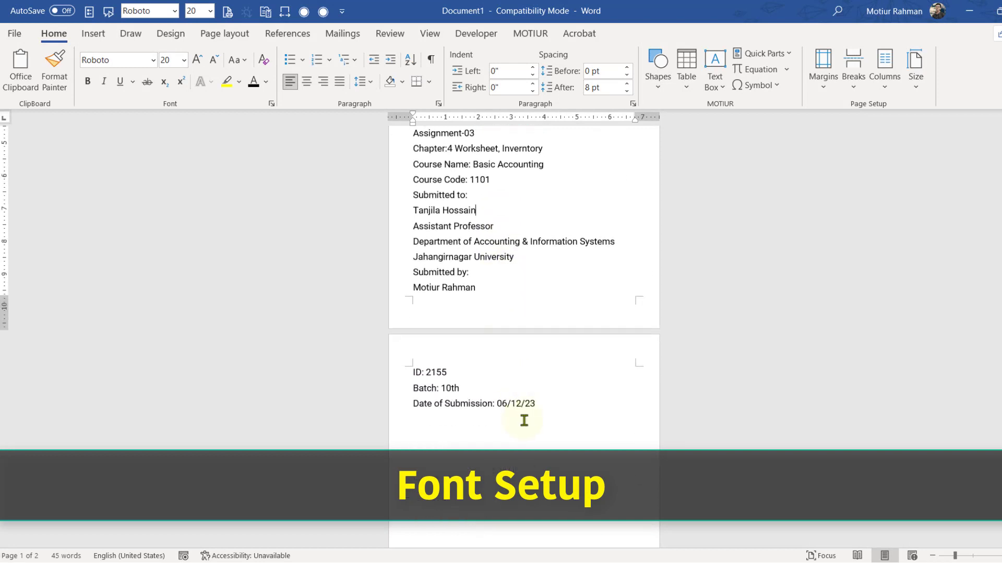
pyautogui.moveTo(517, 398); pyautogui.dragTo(411, 272)
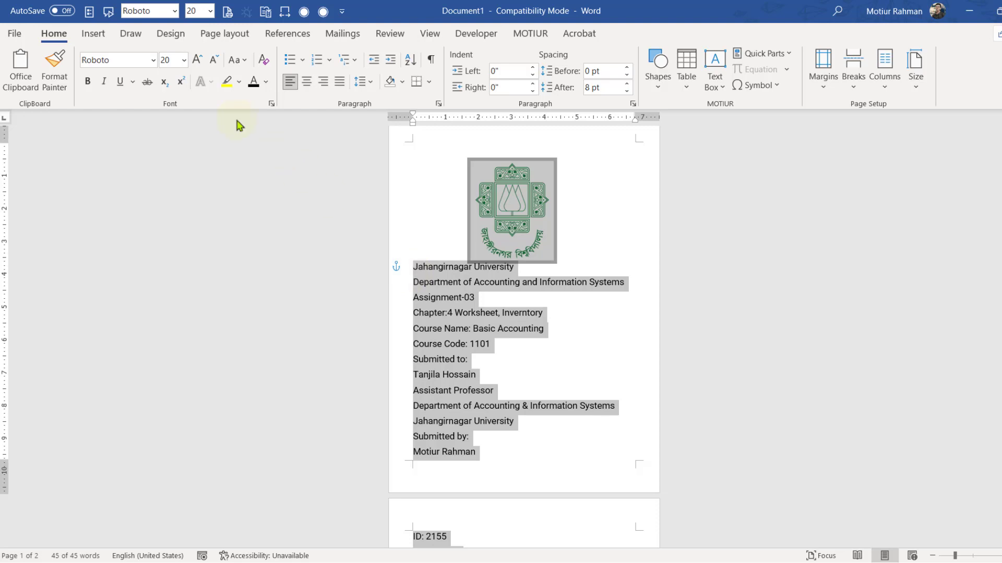
pyautogui.click(153, 60)
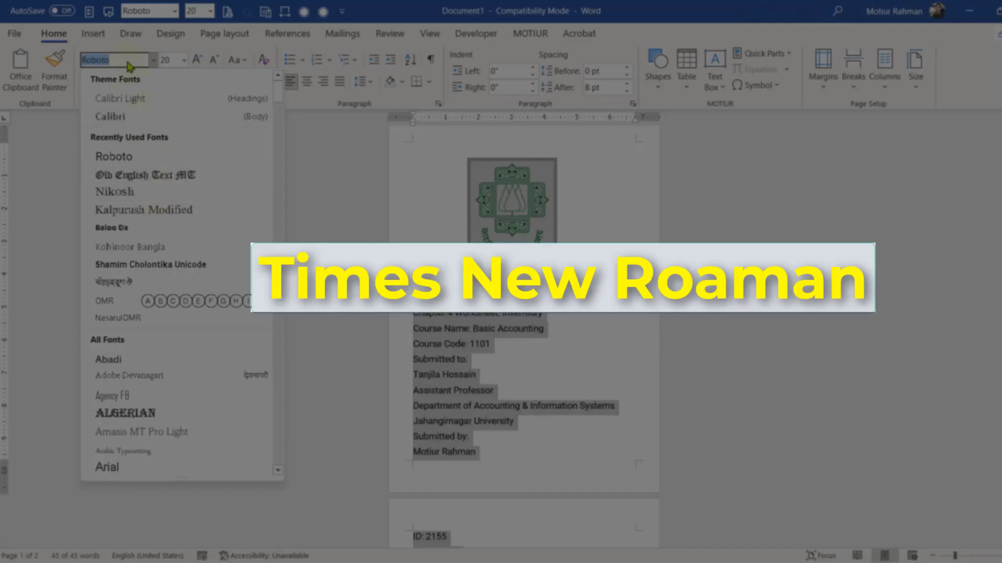
pyautogui.write('Times New Roman')
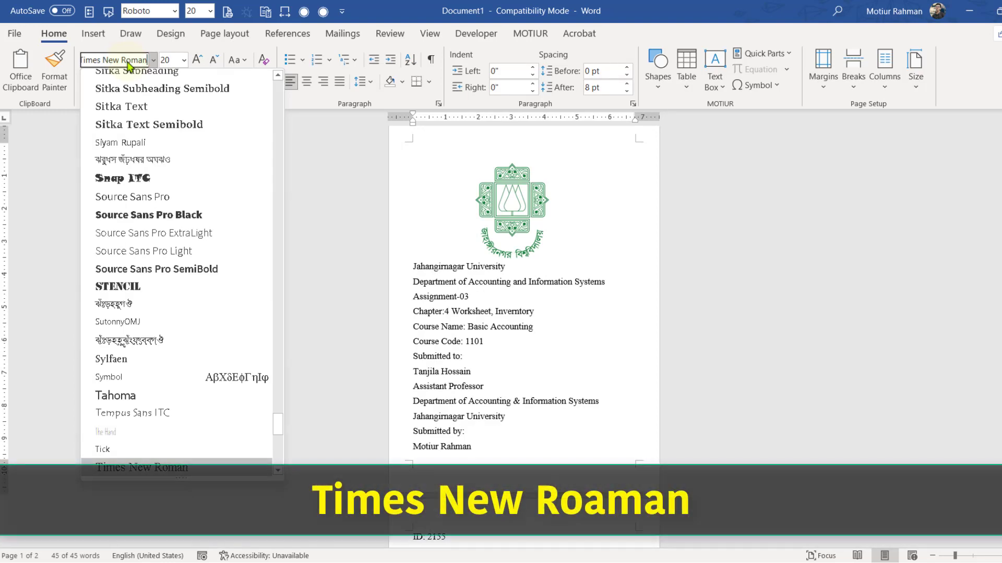
pyautogui.press('Return')
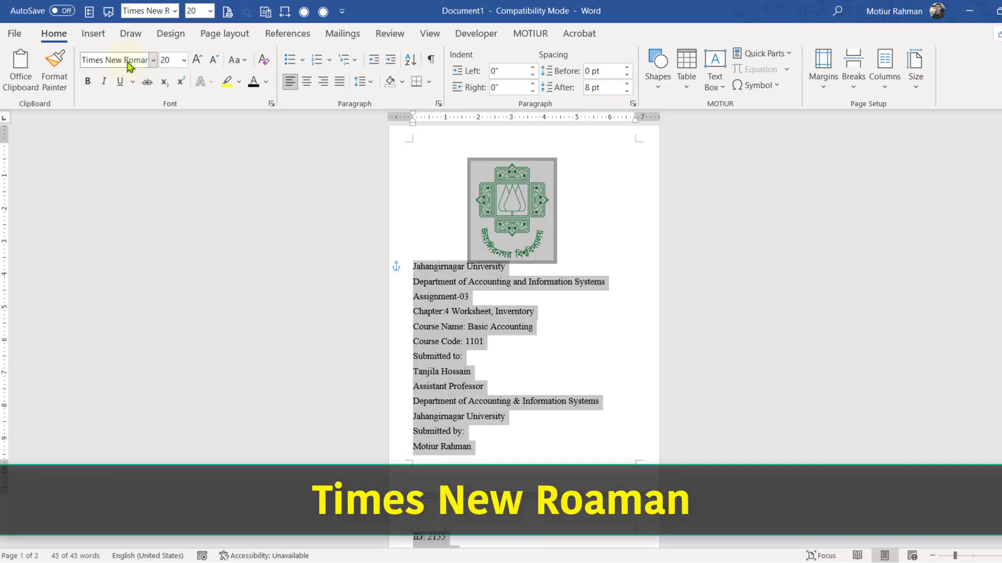
# - Enlarge the "Jahangirnagar University" title line below the logo to size 36 and make it bold
pyautogui.scroll(3, 469, 334)
pyautogui.click(426, 324)
pyautogui.click(319, 416)
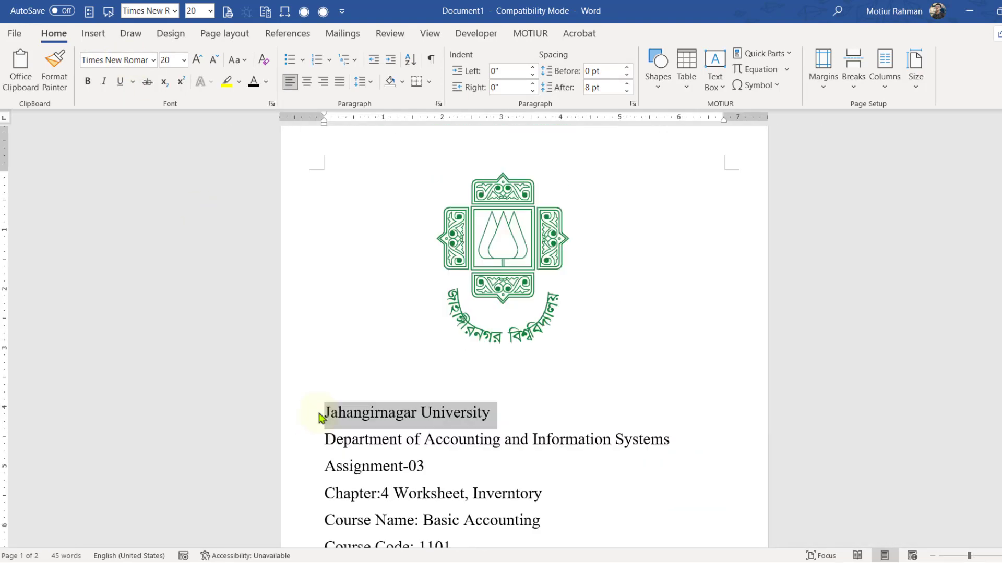
pyautogui.click(197, 60)
pyautogui.click(197, 59)
pyautogui.click(197, 59)
pyautogui.click(197, 59)
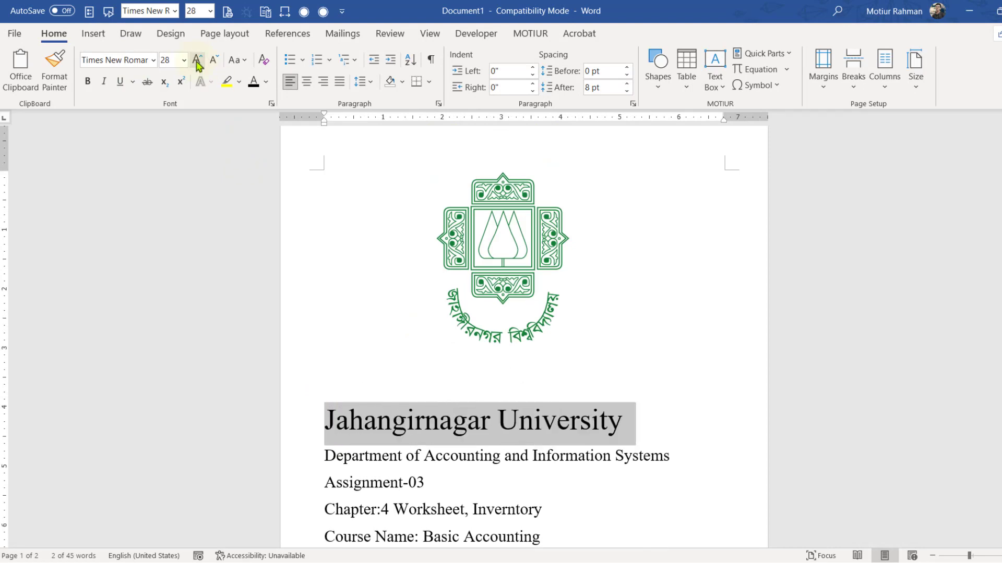
pyautogui.click(197, 59)
pyautogui.scroll(-2, 452, 324)
pyautogui.hotkey('ctrl', 'b')
# - Centre all the text of Document1 on the page
pyautogui.scroll(-8, 476, 362)
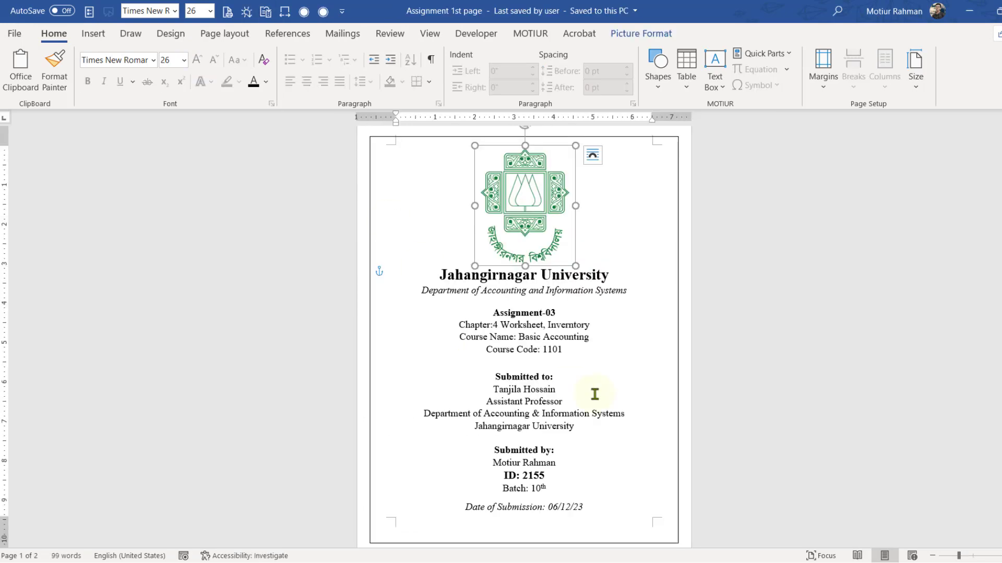
pyautogui.scroll(-3, 588, 393)
pyautogui.scroll(3, 512, 339)
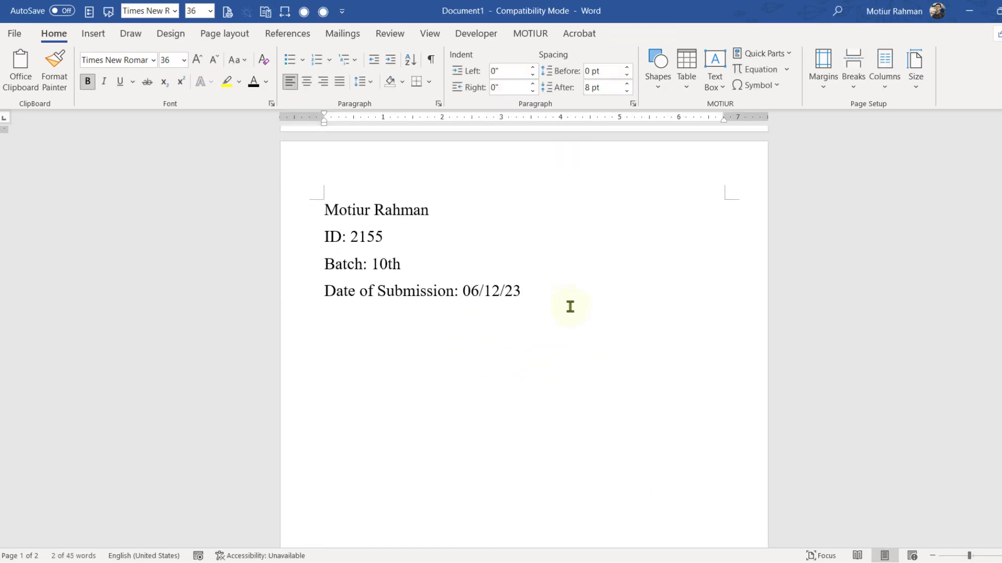
pyautogui.hotkey('ctrl', 'a')
pyautogui.scroll(4, 571, 306)
pyautogui.scroll(7, 458, 541)
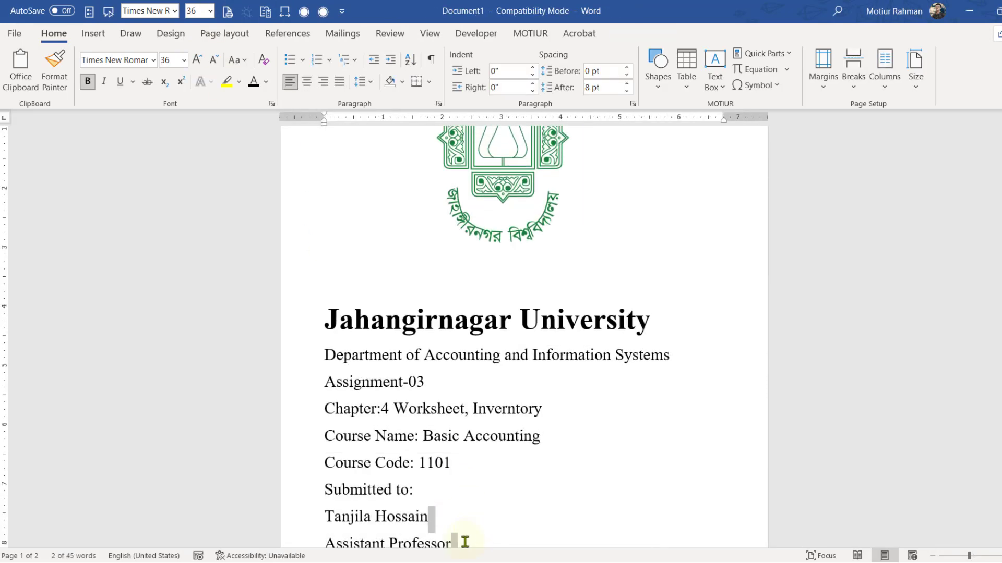
pyautogui.click(307, 83)
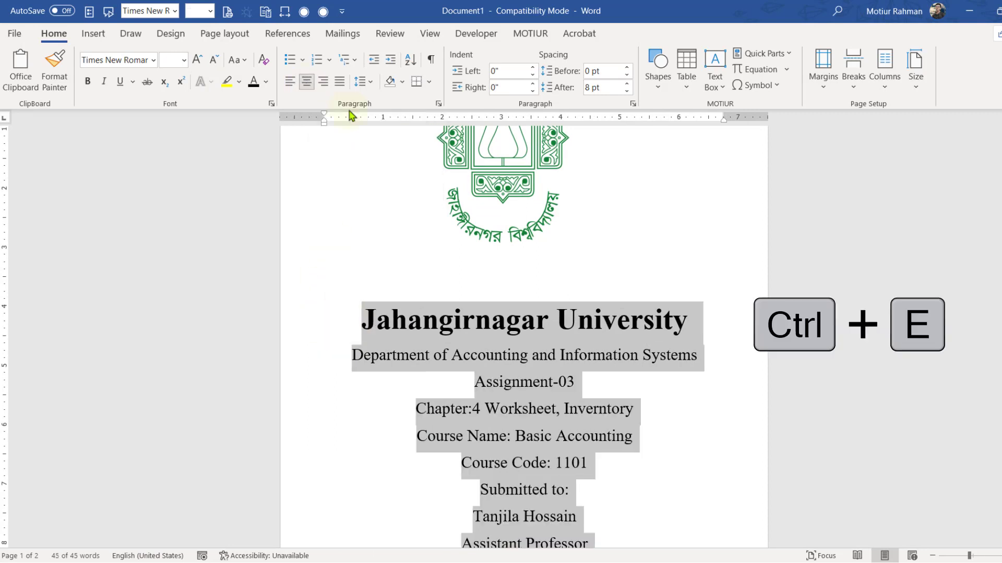
# - Insert a blank line above each of the "Submitted to:", "Assignment-03" and "Submitted by:" lines
pyautogui.scroll(-2, 573, 370)
pyautogui.click(583, 269)
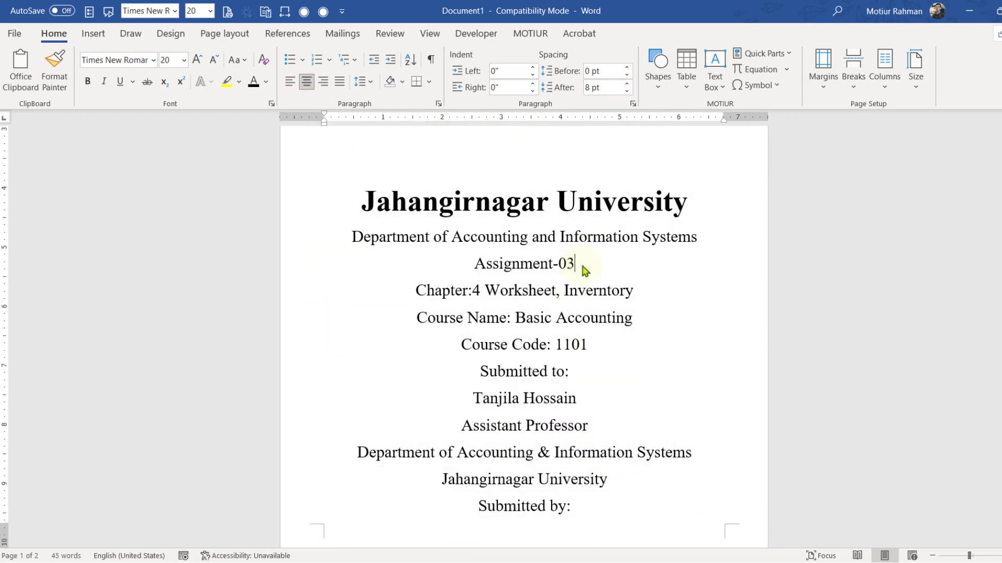
pyautogui.scroll(-1, 579, 265)
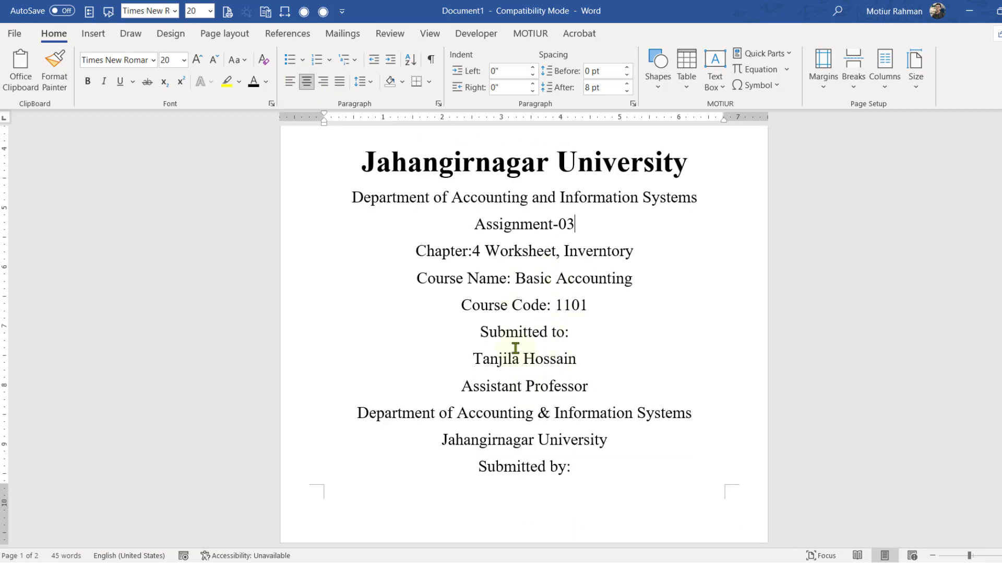
pyautogui.press('Return')
pyautogui.scroll(-2, 543, 347)
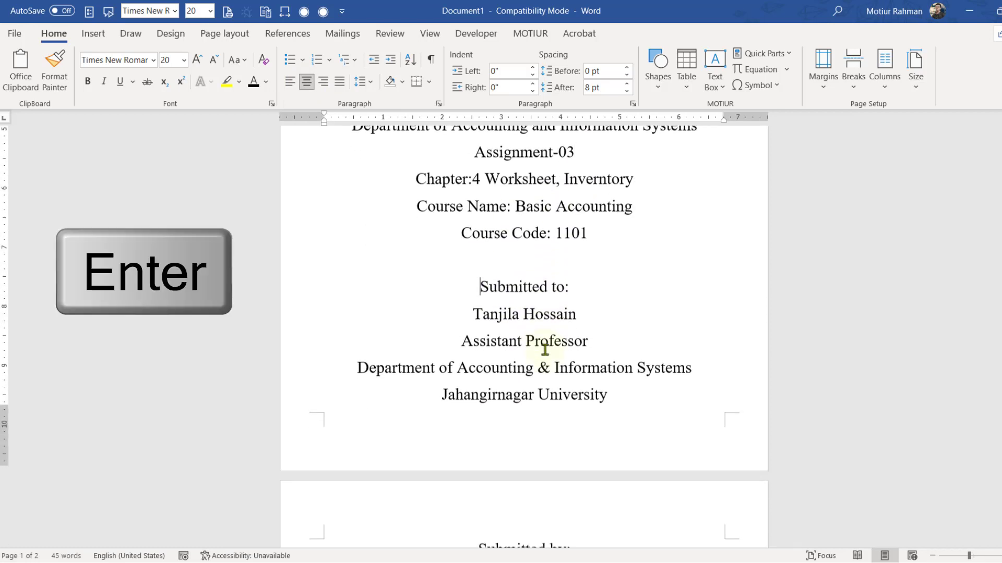
pyautogui.scroll(3, 482, 267)
pyautogui.press('Return')
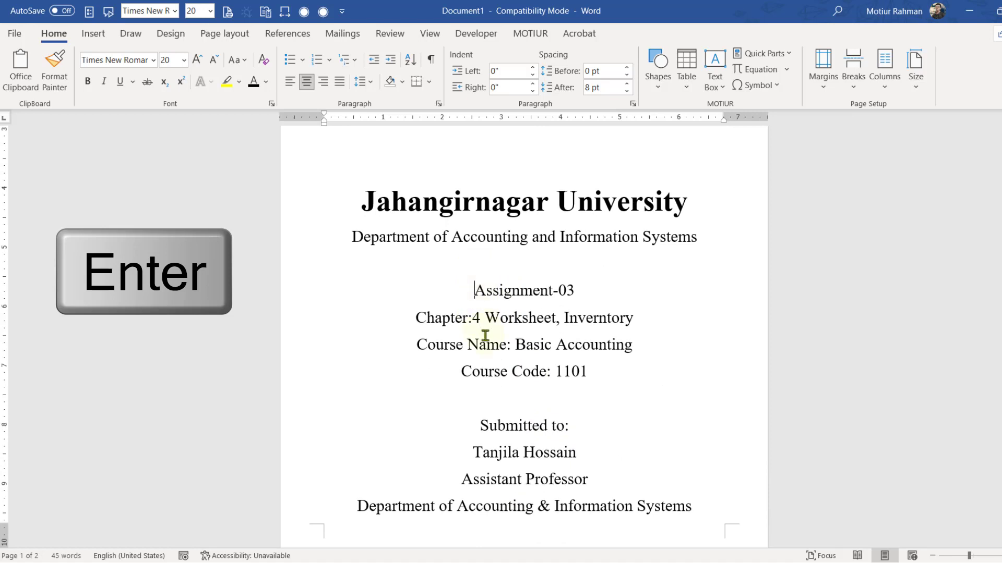
pyautogui.scroll(-8, 476, 334)
pyautogui.click(475, 297)
pyautogui.press('Return')
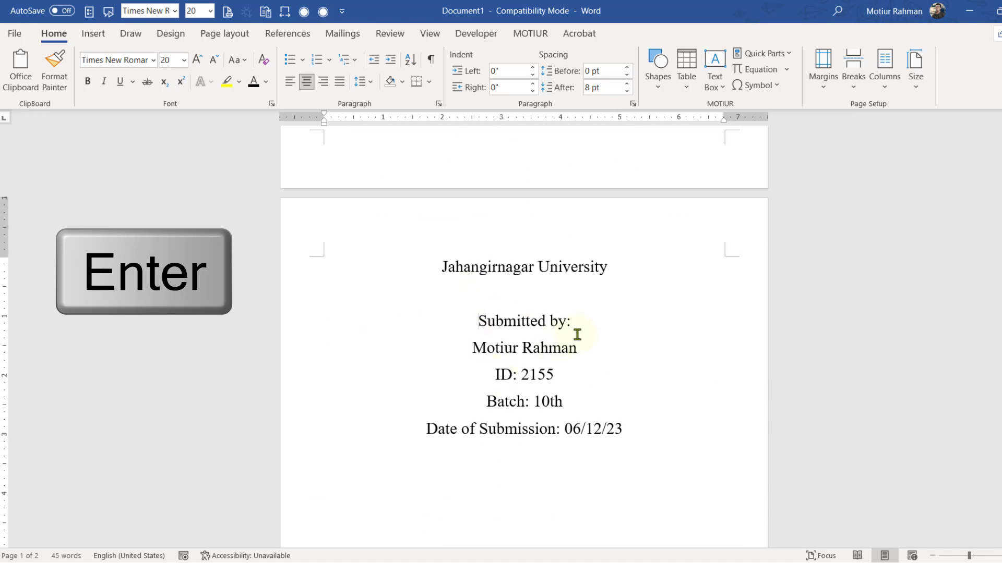
# - Make the "Submitted by:" and "Submitted to:" headings bold
pyautogui.moveTo(577, 334); pyautogui.dragTo(416, 327)
pyautogui.hotkey('ctrl', 'b')
pyautogui.scroll(5, 438, 385)
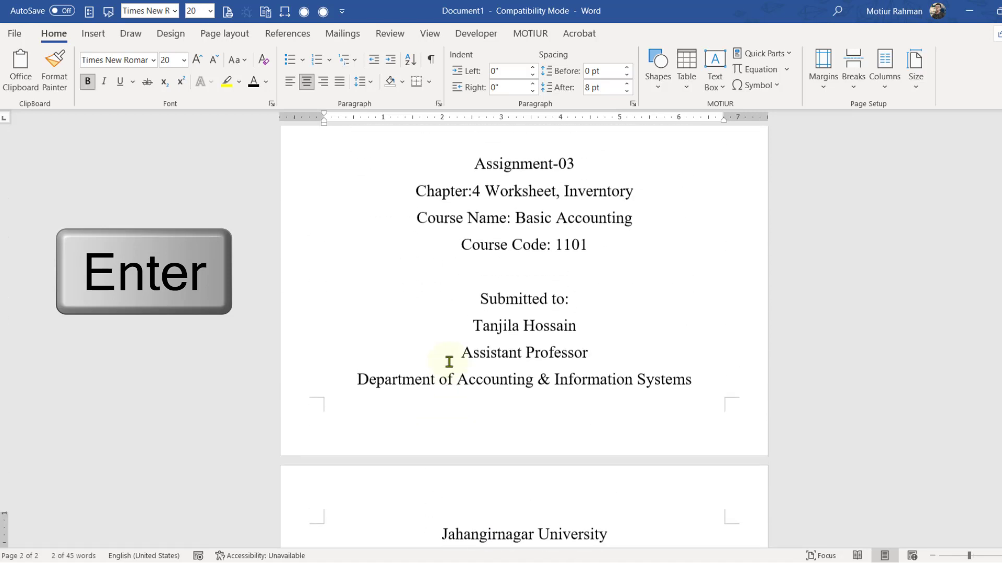
pyautogui.scroll(-1, 448, 362)
pyautogui.moveTo(597, 263); pyautogui.dragTo(458, 264)
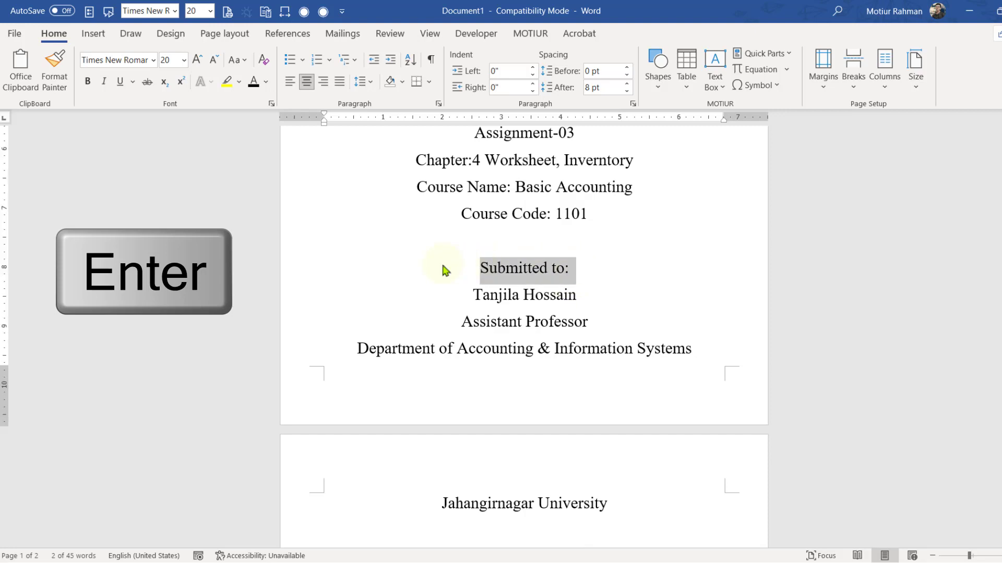
pyautogui.hotkey('ctrl', 'b')
pyautogui.scroll(1, 542, 308)
pyautogui.click(476, 280)
pyautogui.scroll(4, 536, 310)
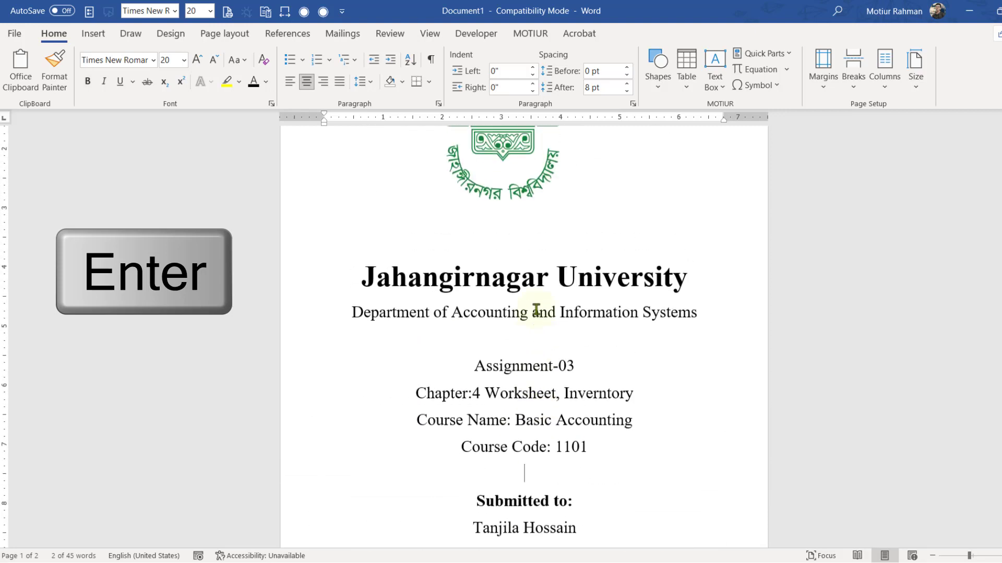
# - Show the formatting marks and delete the blank lines between the logo and the "Jahangirnagar University" title
pyautogui.scroll(-1, 537, 353)
pyautogui.scroll(6, 540, 360)
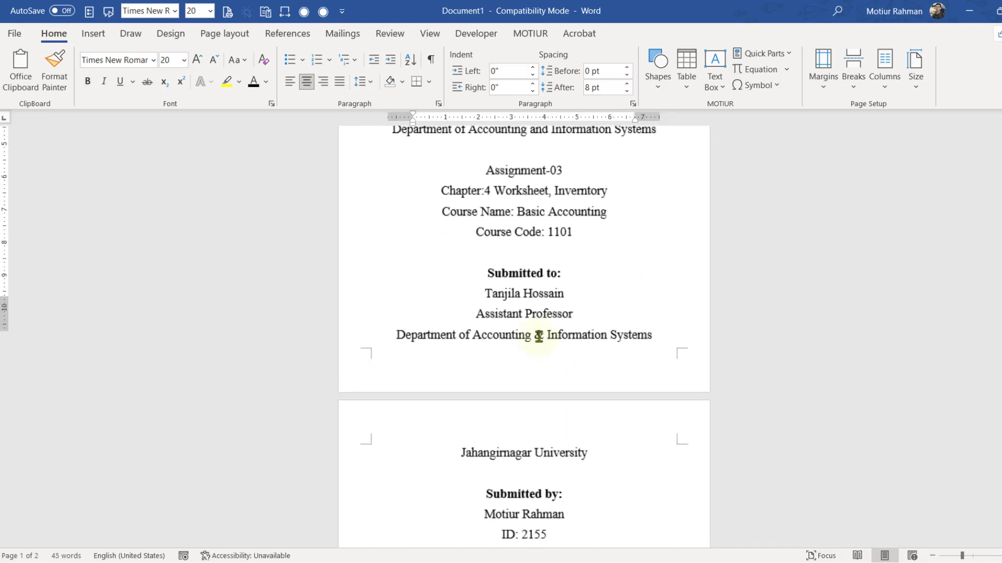
pyautogui.click(518, 278)
pyautogui.click(490, 351)
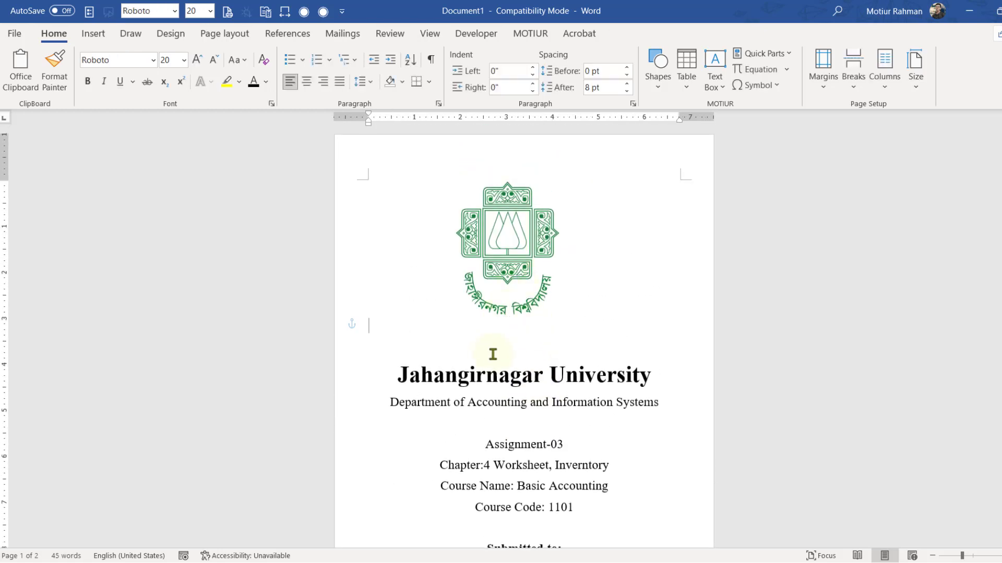
pyautogui.click(367, 339)
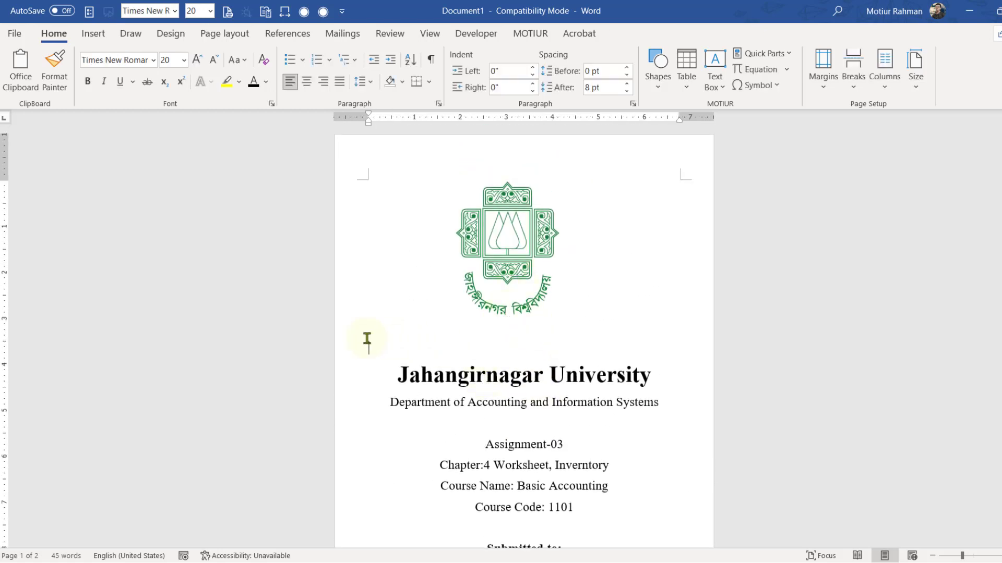
pyautogui.click(431, 59)
pyautogui.press('BackSpace')
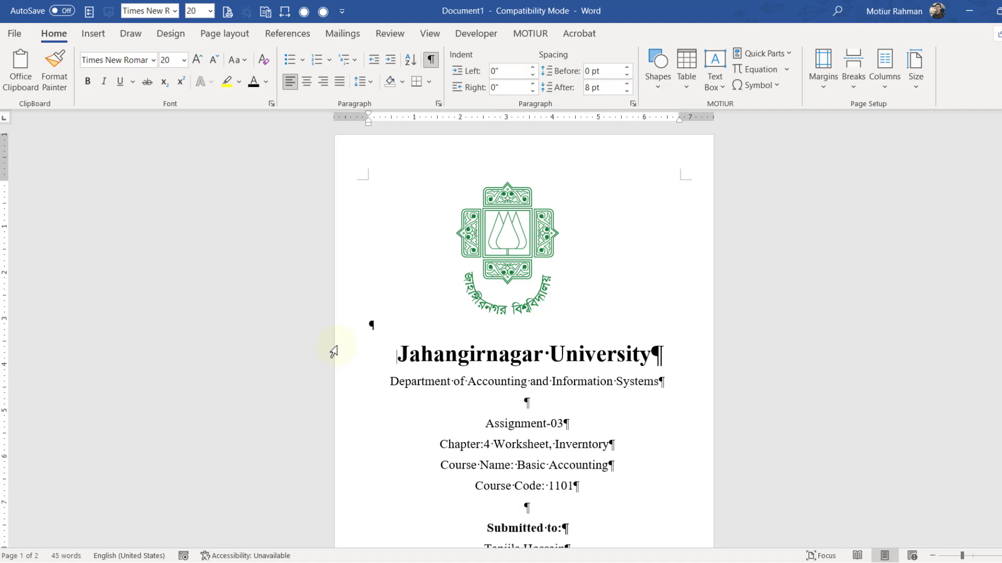
pyautogui.click(337, 331)
pyautogui.click(404, 327)
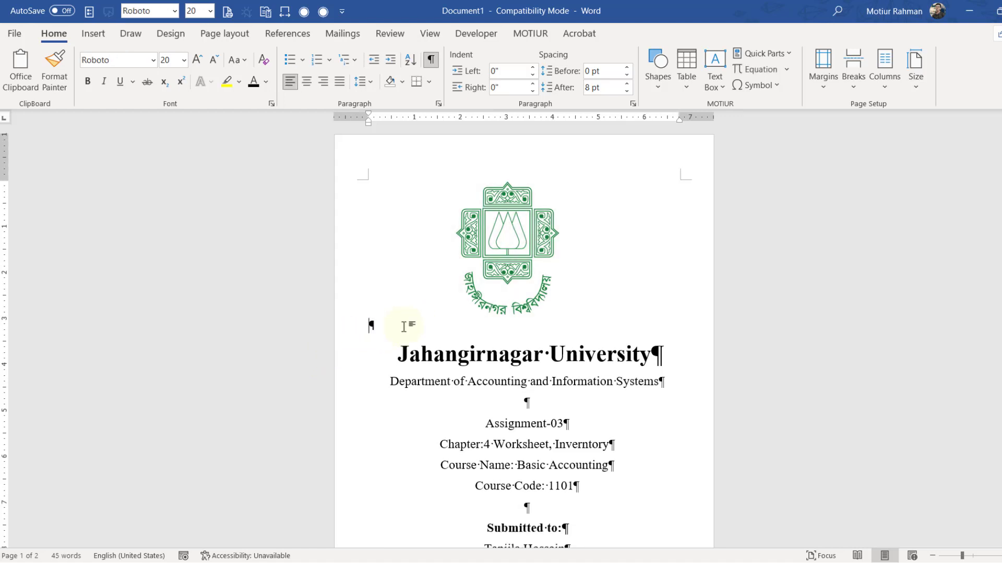
pyautogui.click(402, 360)
pyautogui.press('BackSpace')
pyautogui.press('BackSpace')
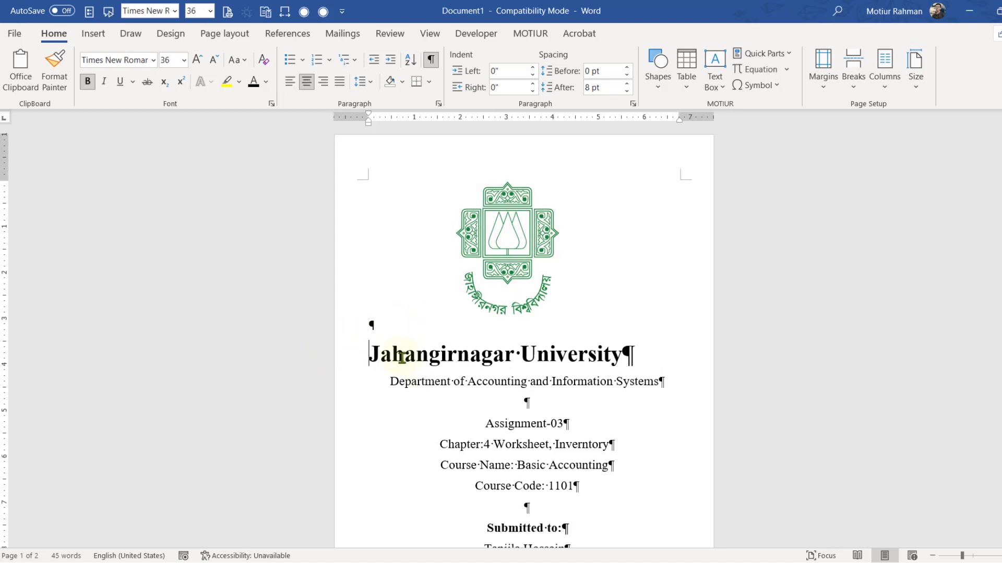
# - Centre the "Jahangirnagar University" title below the logo again and reduce its font size to 28
pyautogui.hotkey('ctrl', 'e')
pyautogui.moveTo(657, 333); pyautogui.dragTo(391, 333)
pyautogui.click(215, 60)
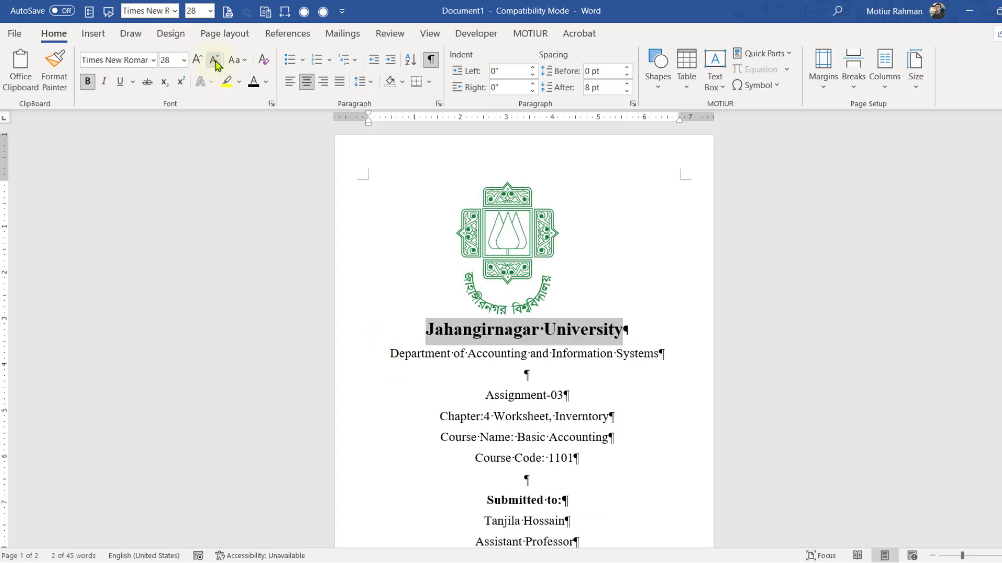
# - Shrink the university logo to about 2.4" high by 2" wide and centre it above the title
pyautogui.click(564, 313)
pyautogui.moveTo(567, 317); pyautogui.dragTo(554, 290)
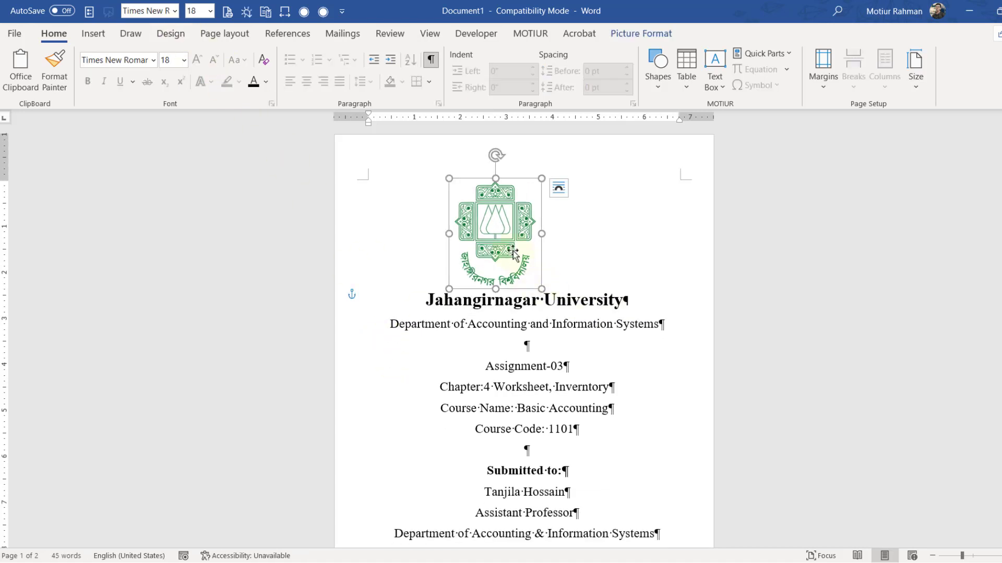
pyautogui.scroll(-7, 519, 252)
pyautogui.scroll(1, 548, 369)
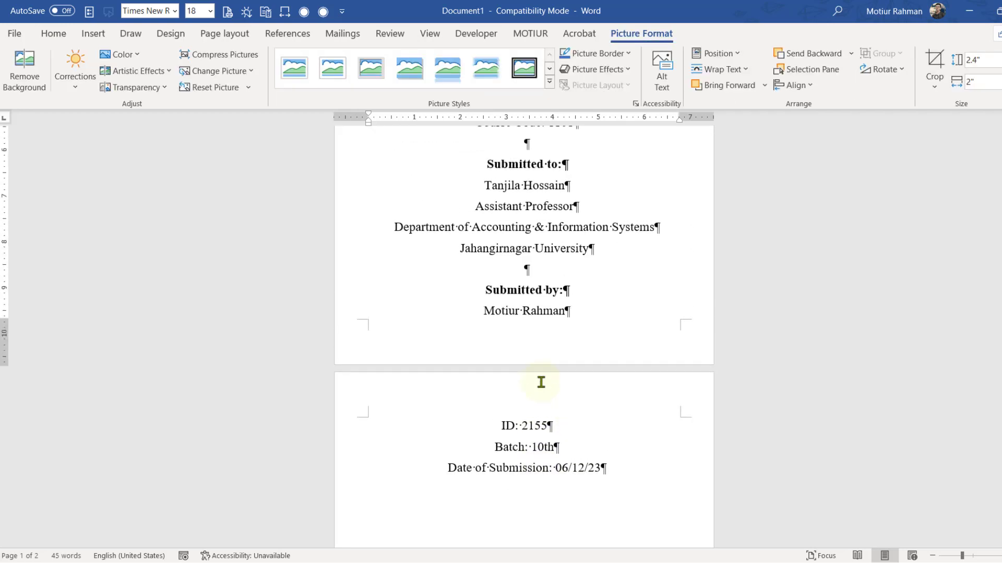
pyautogui.scroll(-2, 541, 385)
pyautogui.scroll(2, 604, 381)
# - Set the line spacing of the whole document to 1.0
pyautogui.hotkey('ctrl', 'a')
pyautogui.scroll(7, 476, 474)
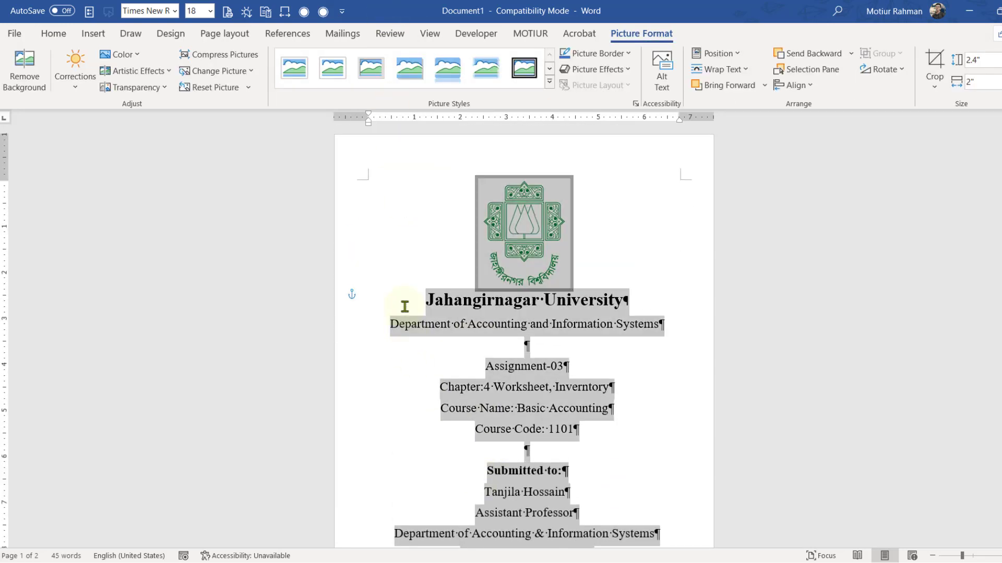
pyautogui.click(53, 35)
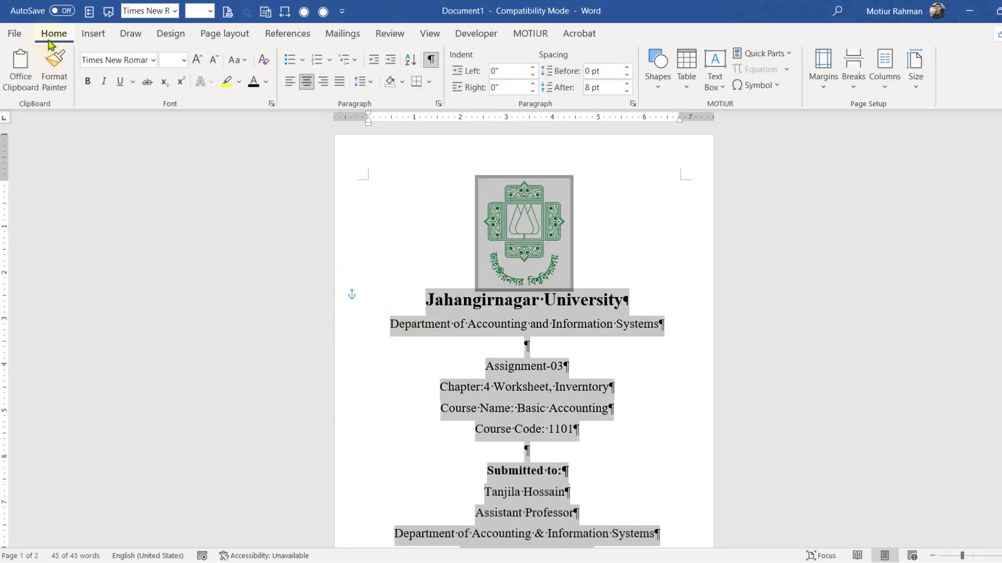
pyautogui.click(364, 87)
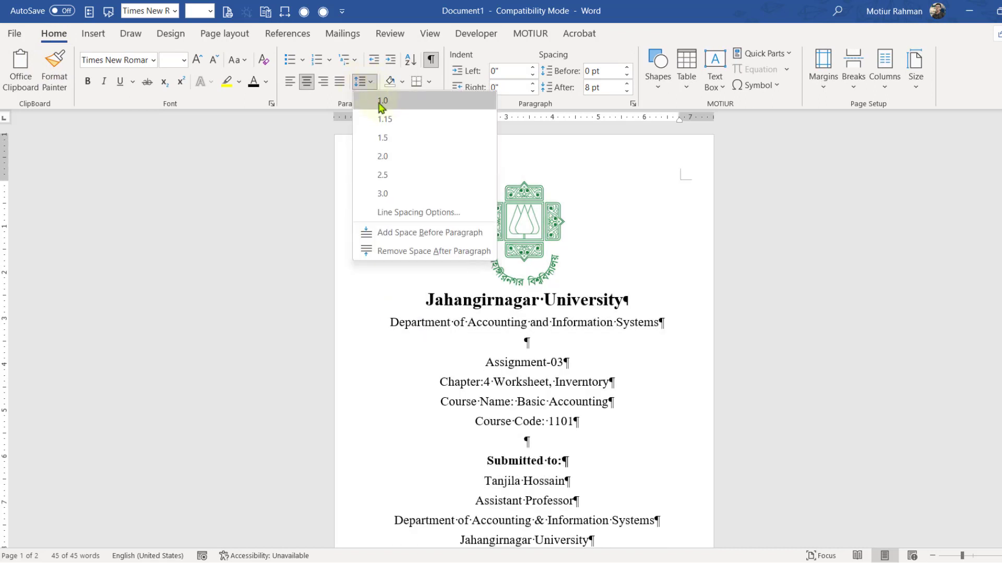
pyautogui.click(381, 101)
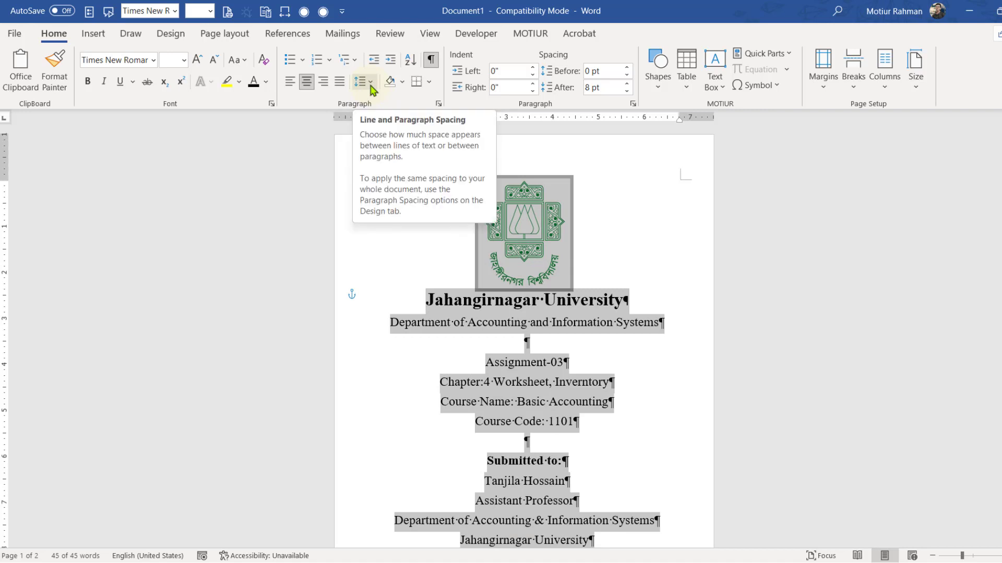
# - Set the spacing after the paragraphs from the title through the ID line to 0 pt and hide the formatting marks
pyautogui.scroll(-3, 583, 362)
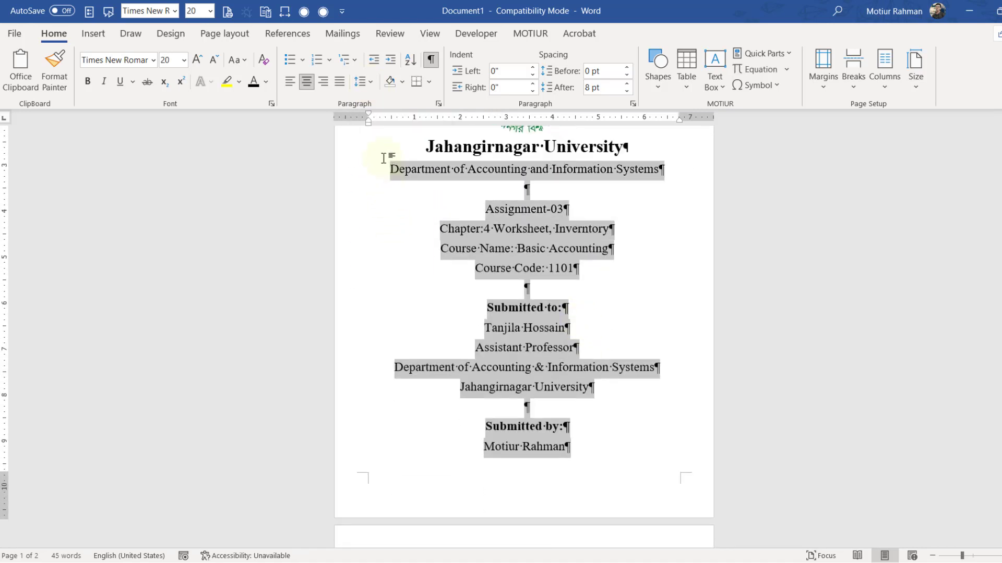
pyautogui.click(223, 34)
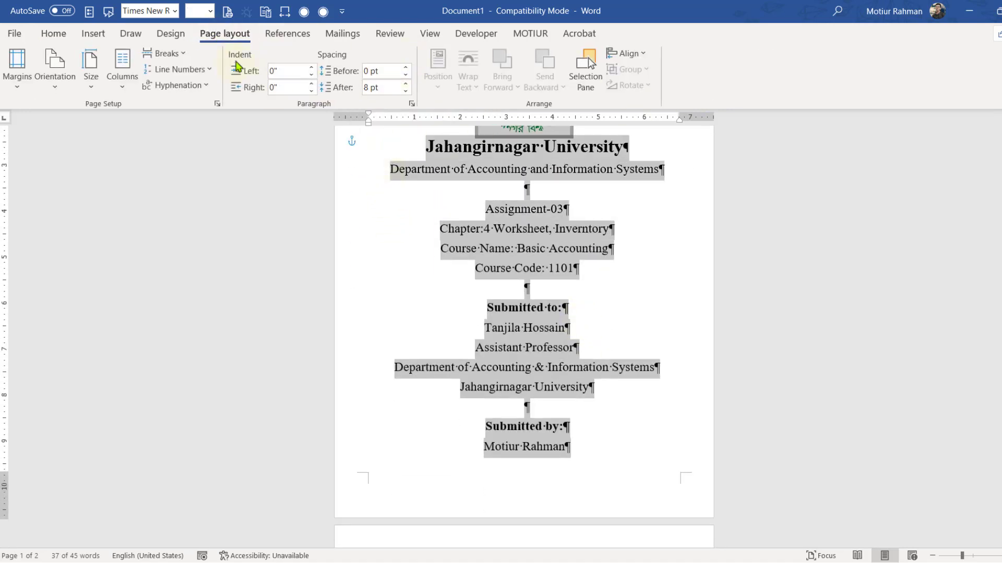
pyautogui.click(406, 91)
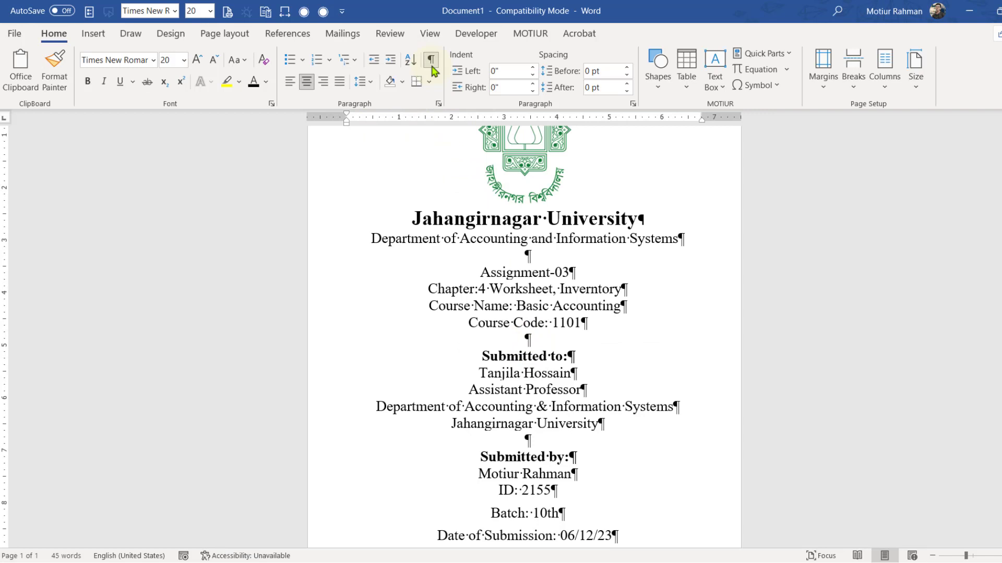
pyautogui.click(431, 60)
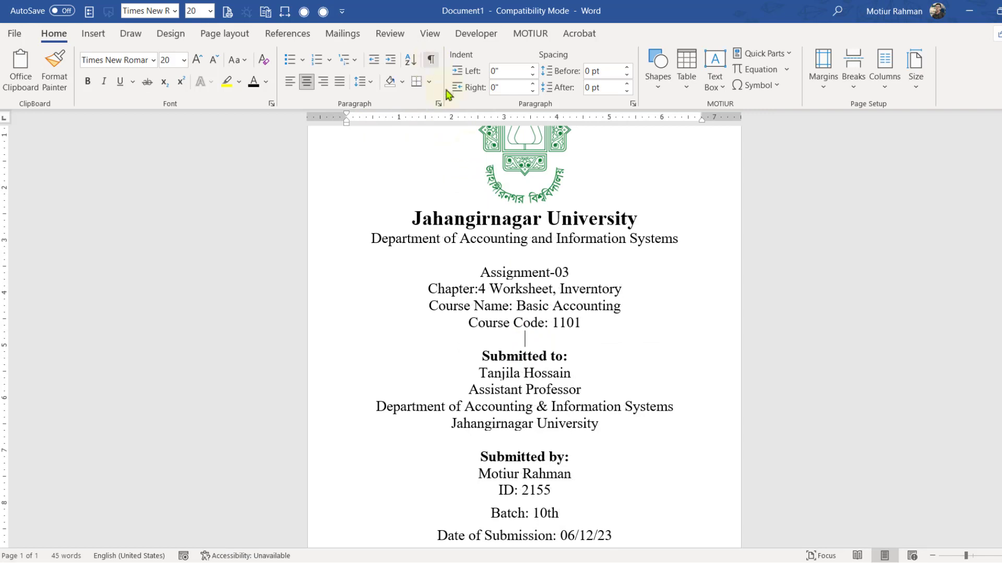
# - Review the cover page layout from the logo down to the date of submission
pyautogui.scroll(1, 551, 339)
pyautogui.scroll(-1, 551, 339)
pyautogui.scroll(1, 551, 339)
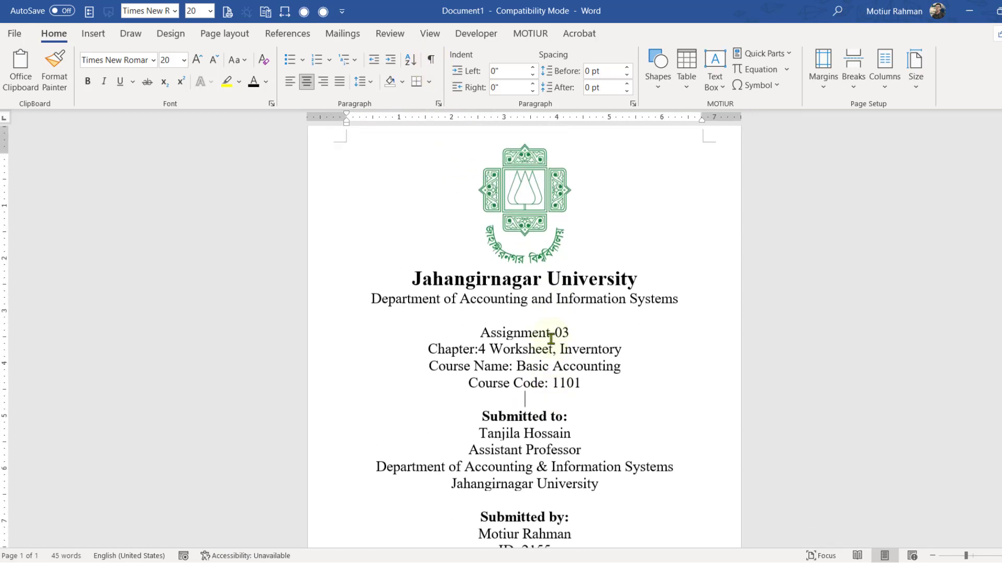
pyautogui.scroll(-1, 550, 339)
pyautogui.scroll(1, 551, 339)
pyautogui.scroll(1, 551, 339)
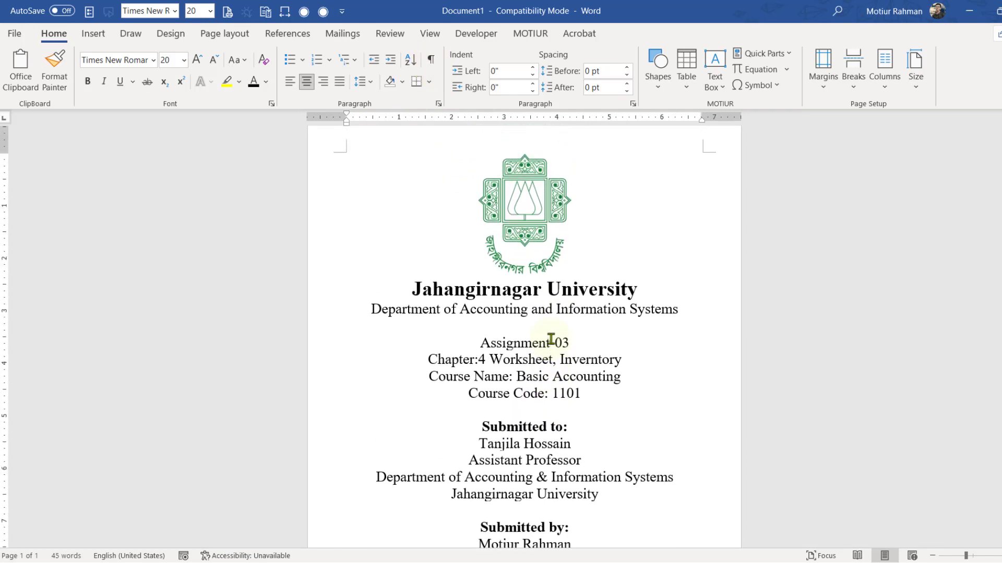
pyautogui.scroll(-1, 551, 339)
pyautogui.moveTo(401, 250); pyautogui.dragTo(512, 412)
pyautogui.click(505, 380)
pyautogui.scroll(-2, 514, 375)
pyautogui.scroll(1, 515, 376)
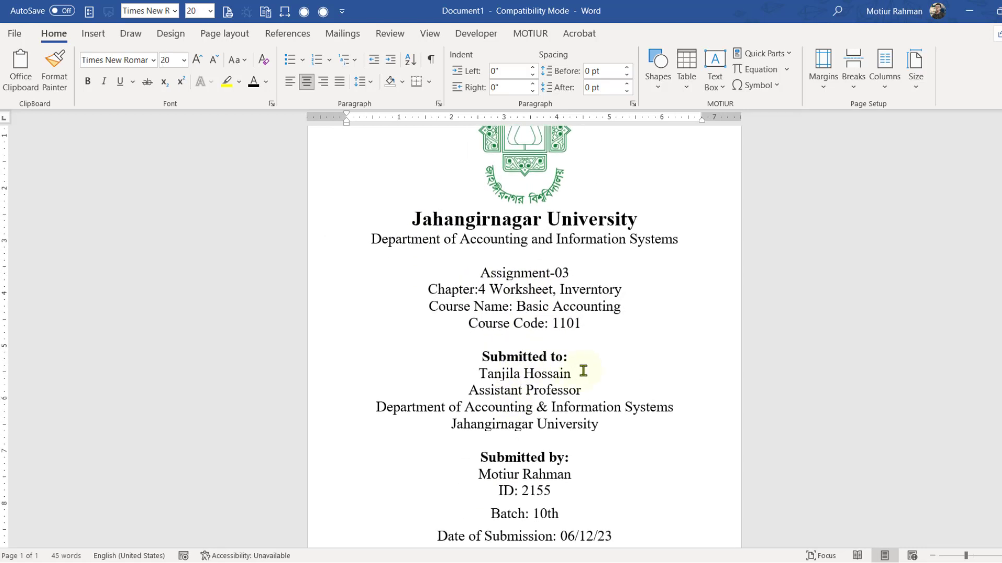
pyautogui.moveTo(584, 356); pyautogui.dragTo(487, 355)
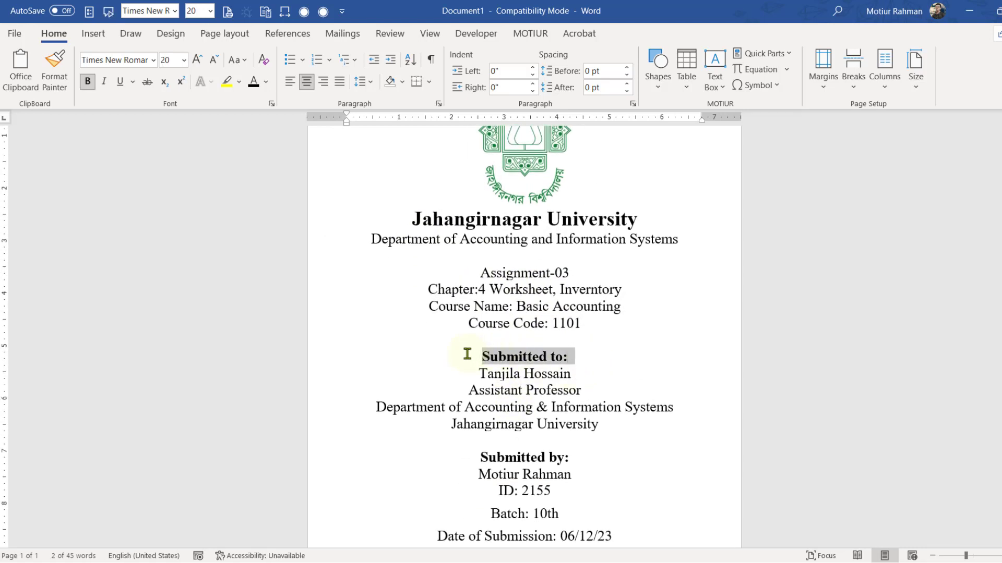
pyautogui.scroll(-2, 467, 349)
# - Apply 1.0 line spacing and 0 pt spacing after to all text from the title to the date of submission
pyautogui.moveTo(616, 472); pyautogui.dragTo(389, 151)
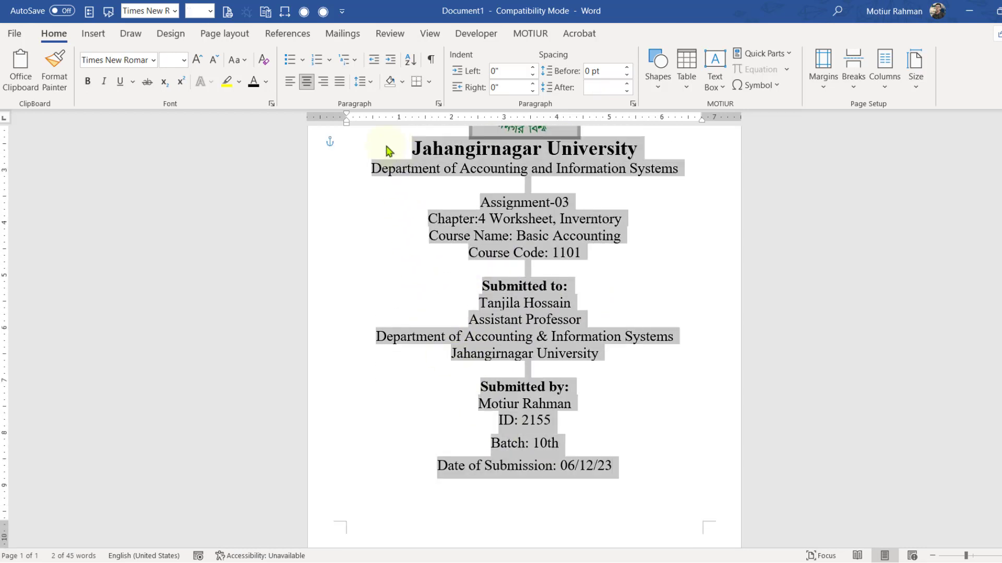
pyautogui.click(365, 83)
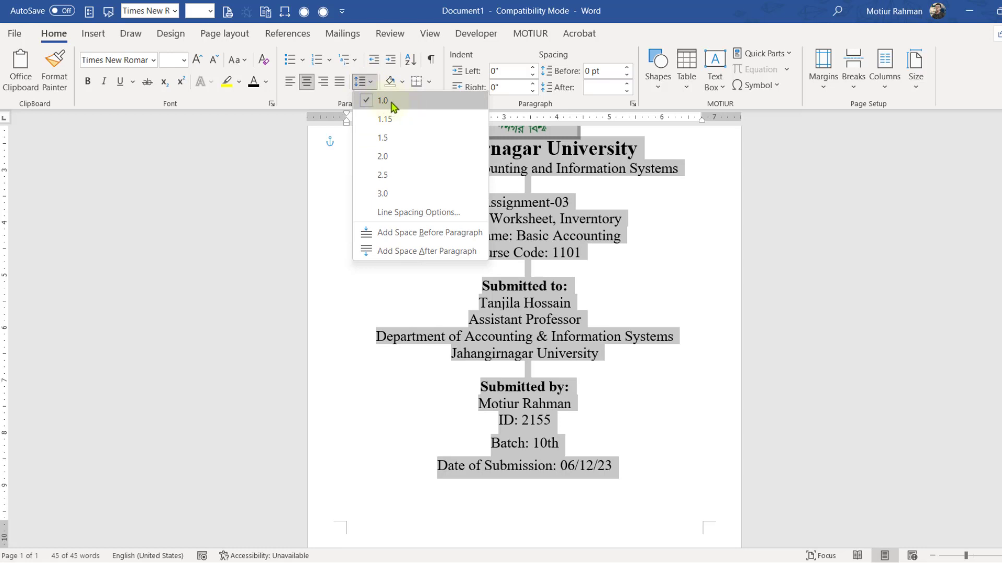
pyautogui.click(383, 102)
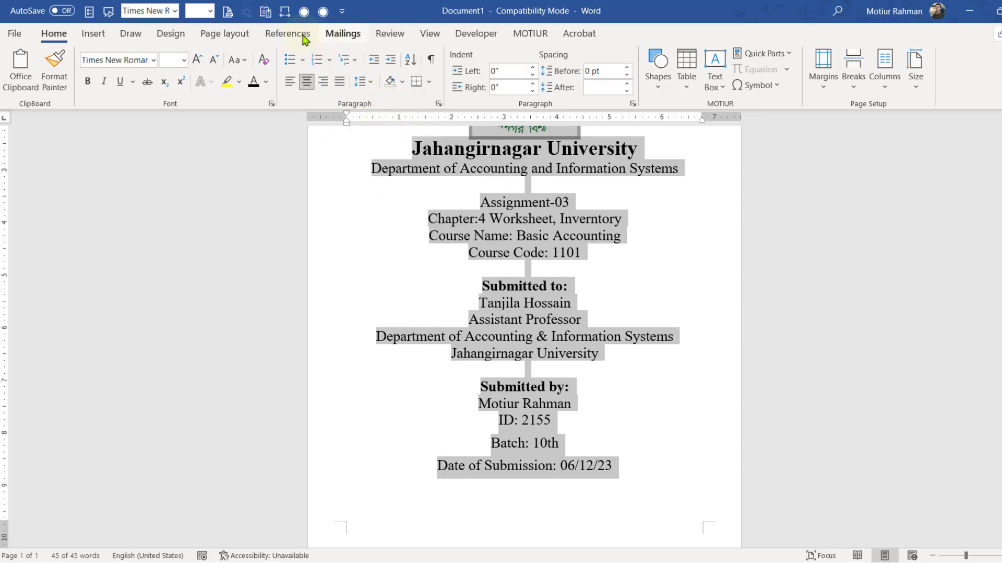
pyautogui.click(224, 34)
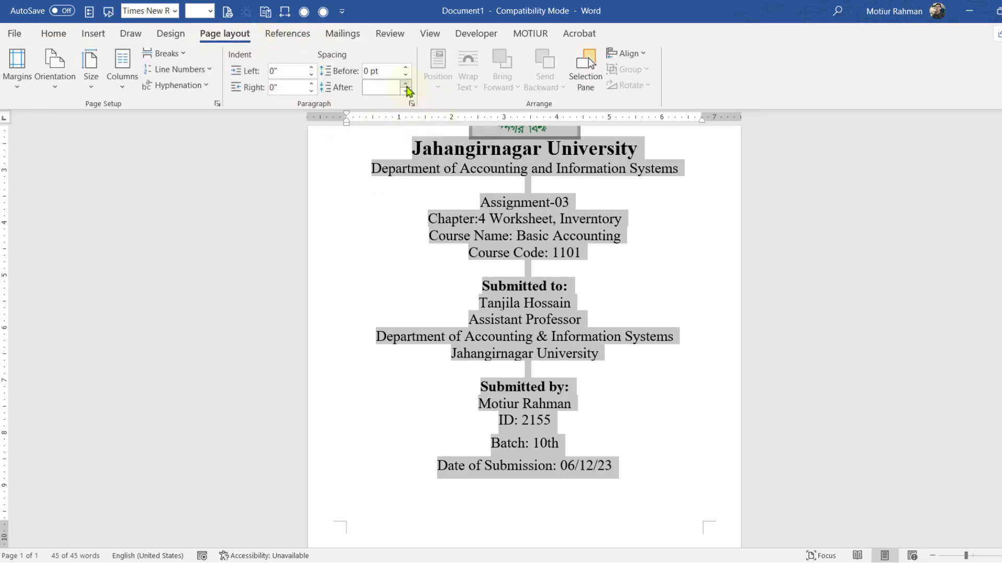
pyautogui.click(406, 90)
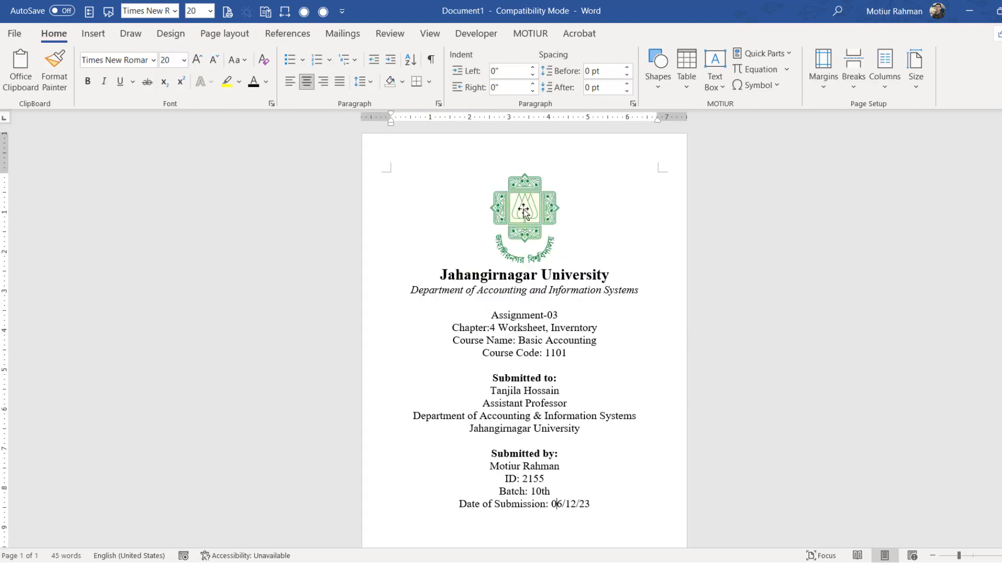
# - Enlarge the university logo slightly and make the "Assignment-03" line bold
pyautogui.click(527, 219)
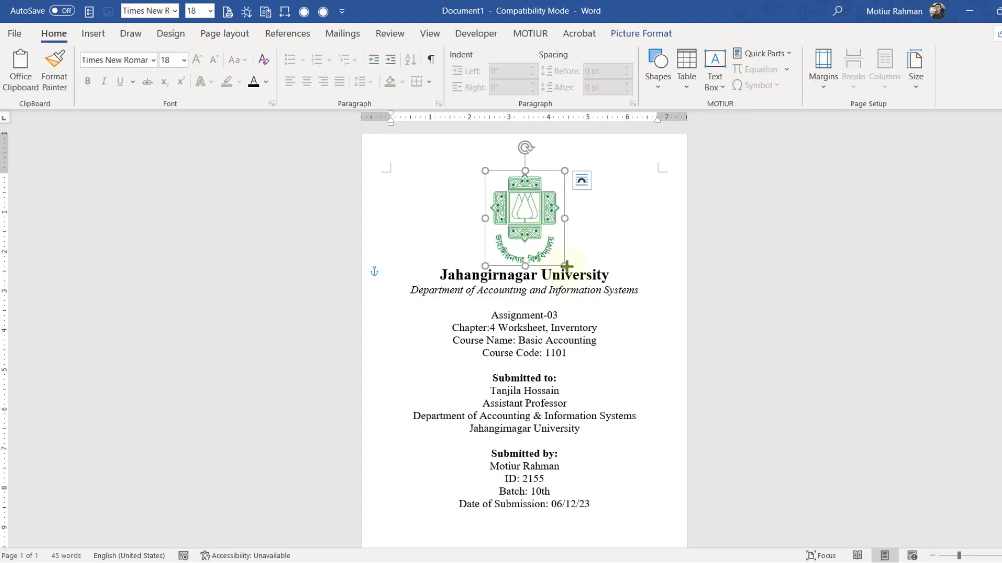
pyautogui.scroll(-2, 554, 358)
pyautogui.tripleClick(534, 275)
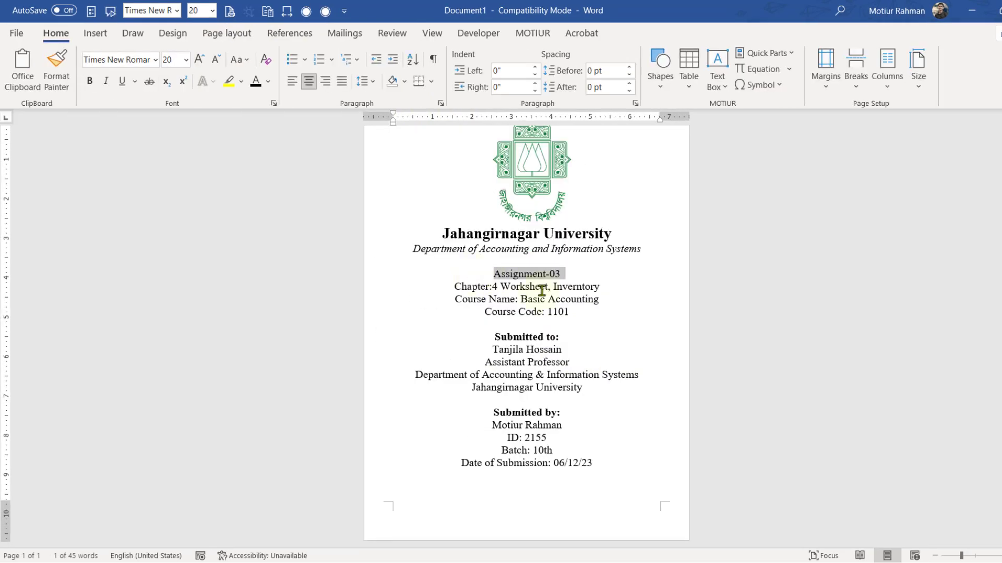
pyautogui.hotkey('ctrl', 'b')
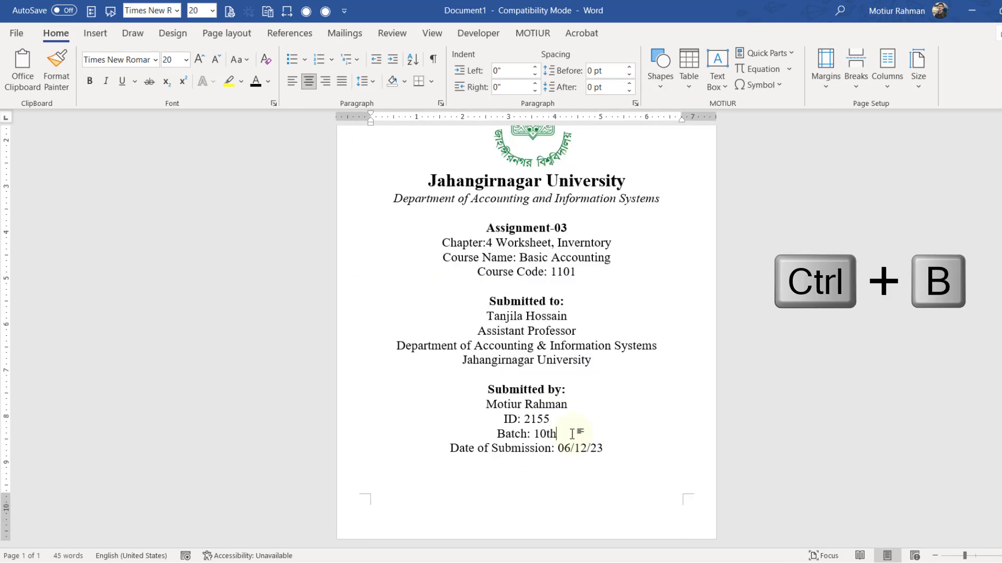
# - Insert two blank lines above the "Date of Submission" line and make that line italic
pyautogui.press('Return')
pyautogui.press('Return')
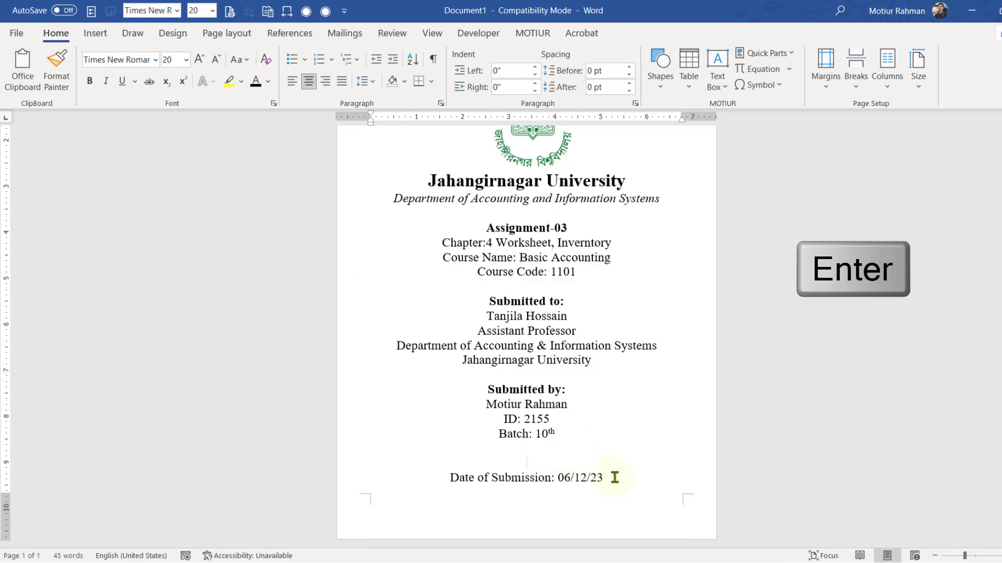
pyautogui.tripleClick(536, 482)
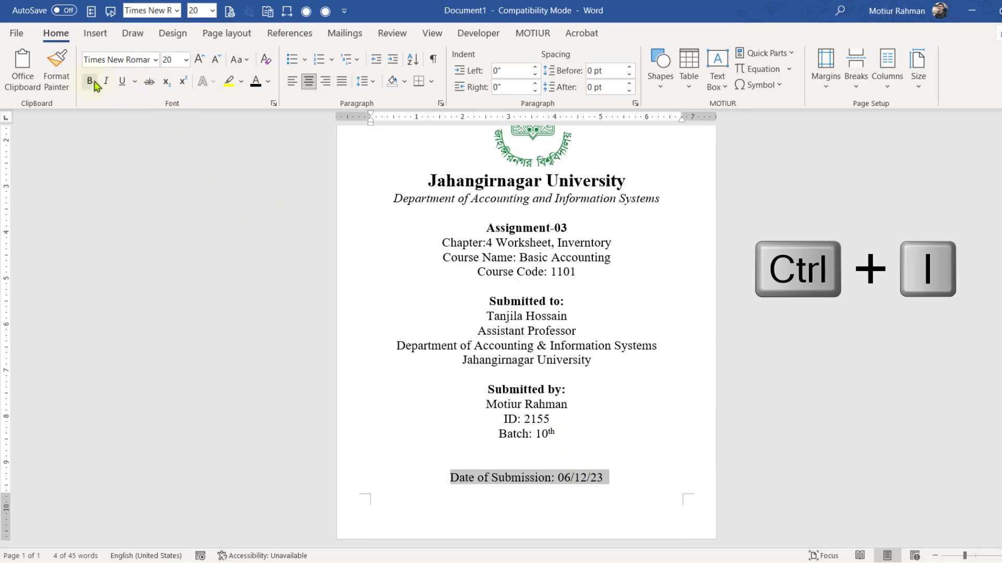
pyautogui.hotkey('ctrl', 'i')
# - Set the spacing before the "Jahangirnagar University" title to 18 pt so it sits lower beneath the logo
pyautogui.hotkey('ctrl', 'Home')
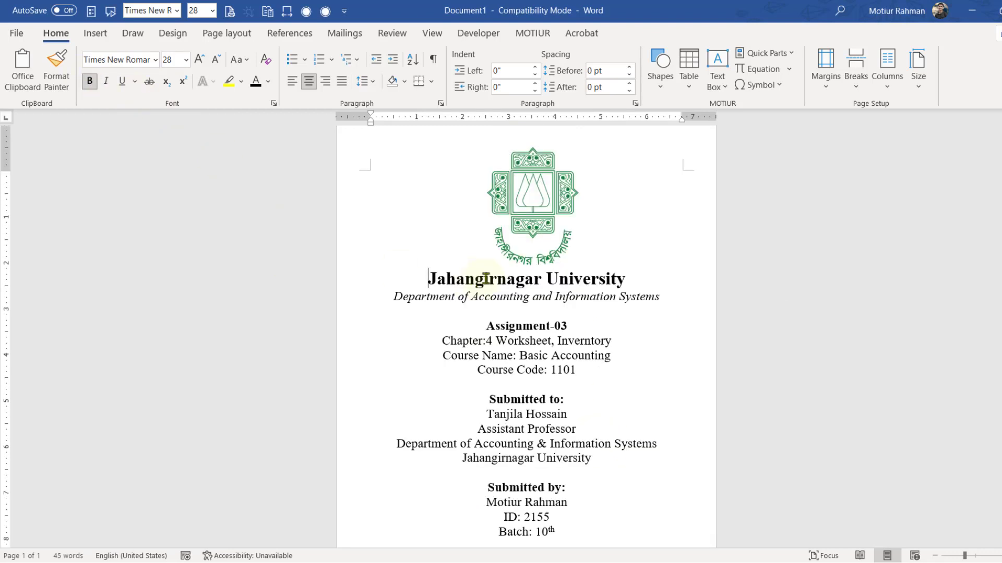
pyautogui.moveTo(598, 275); pyautogui.dragTo(438, 274)
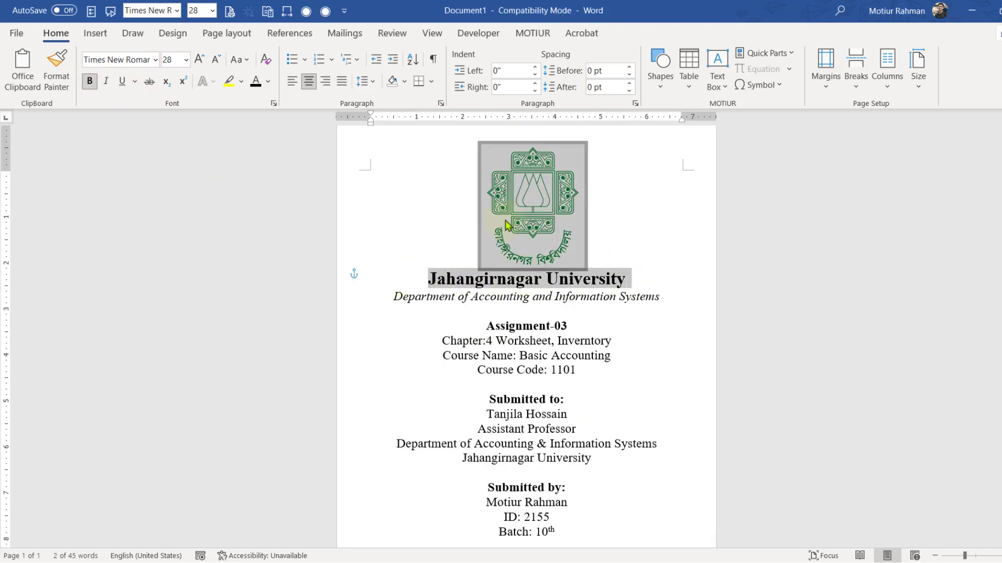
pyautogui.click(495, 269)
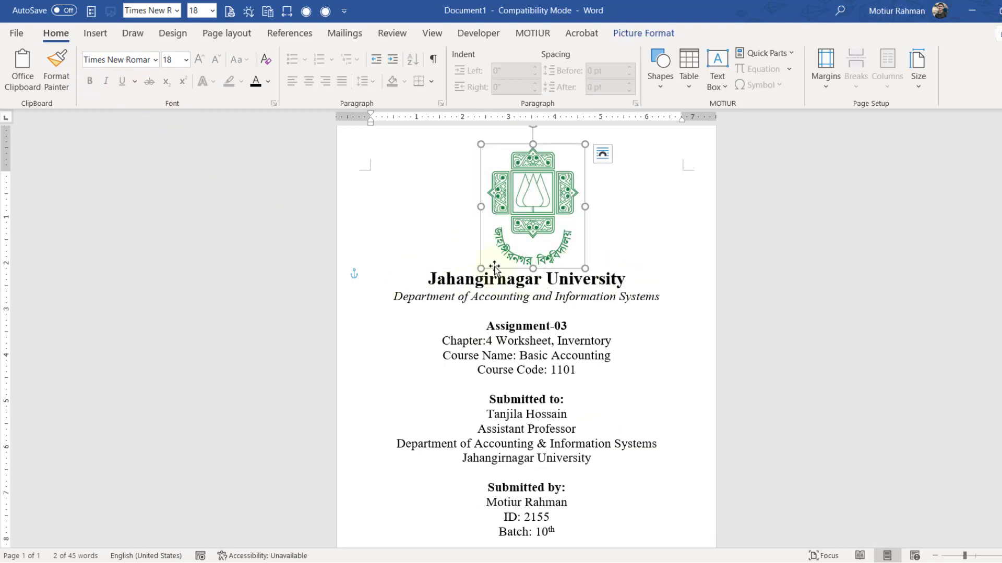
pyautogui.click(437, 279)
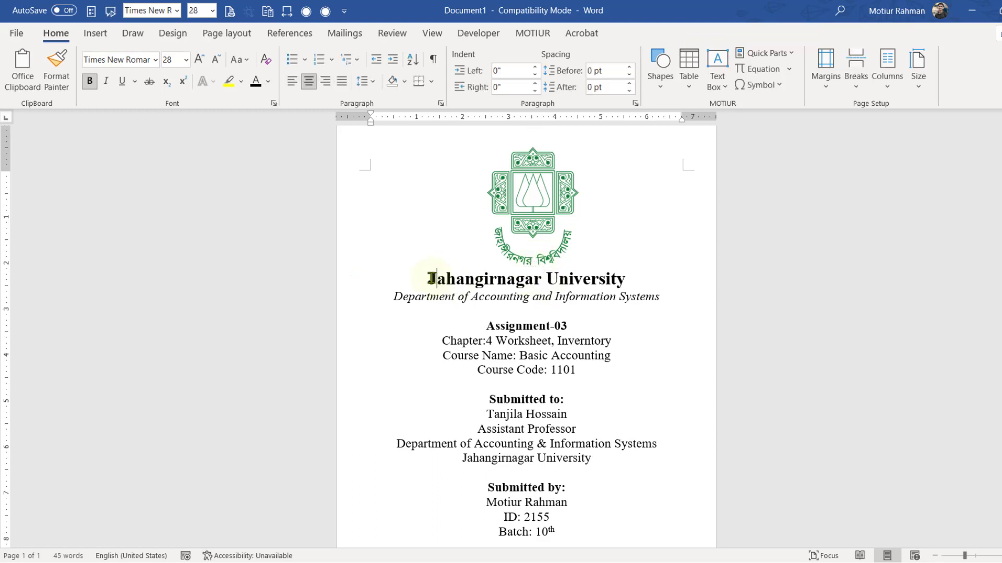
pyautogui.click(227, 35)
pyautogui.click(408, 67)
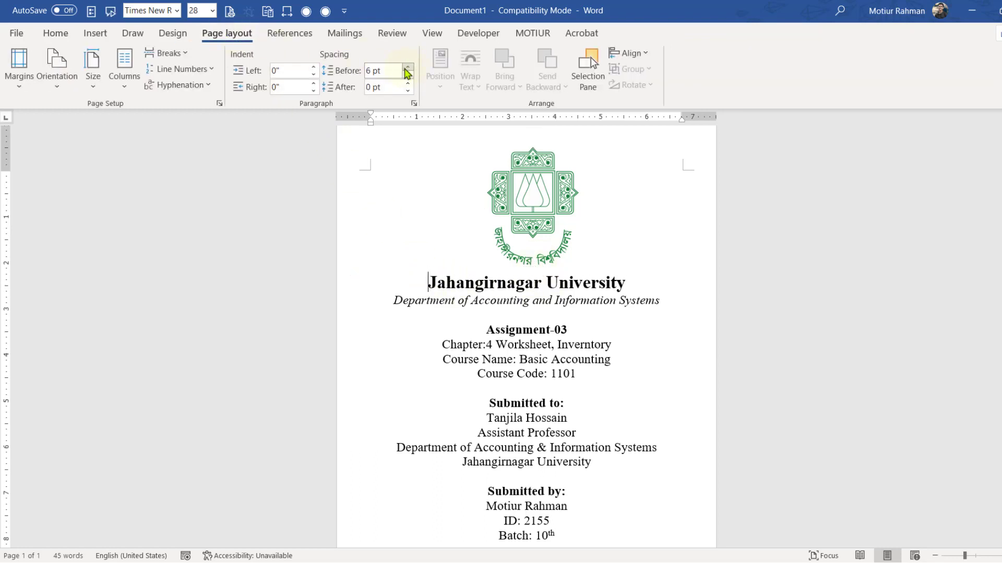
pyautogui.click(407, 67)
pyautogui.click(406, 67)
pyautogui.click(406, 68)
pyautogui.click(406, 68)
pyautogui.click(406, 68)
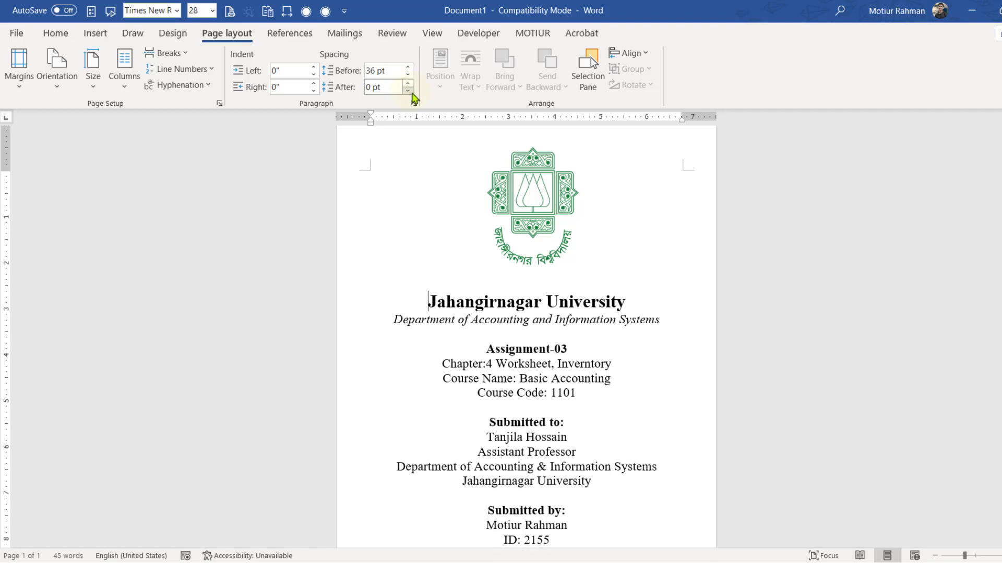
pyautogui.click(409, 75)
pyautogui.click(409, 75)
pyautogui.click(409, 76)
pyautogui.click(534, 367)
pyautogui.scroll(-2, 562, 365)
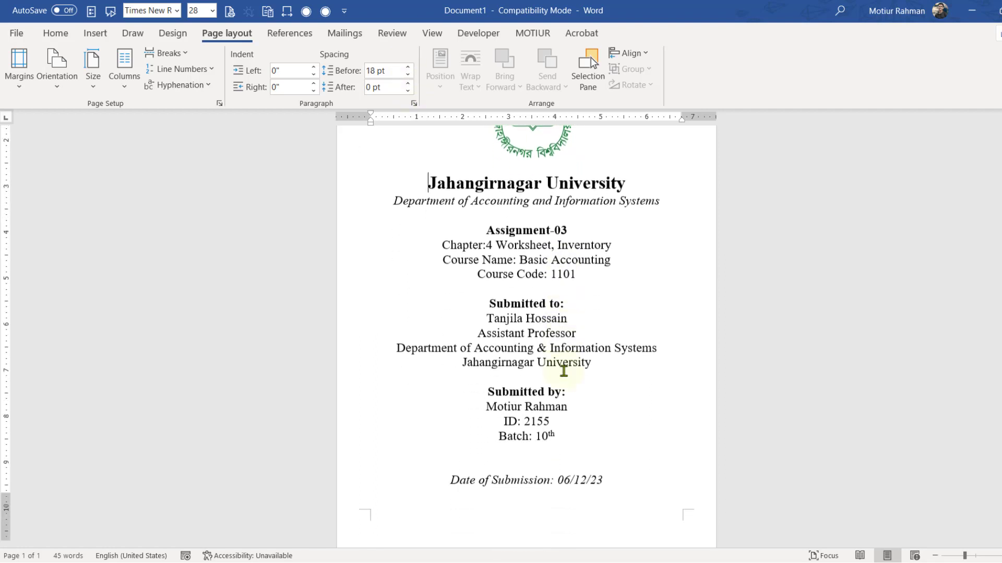
pyautogui.click(56, 33)
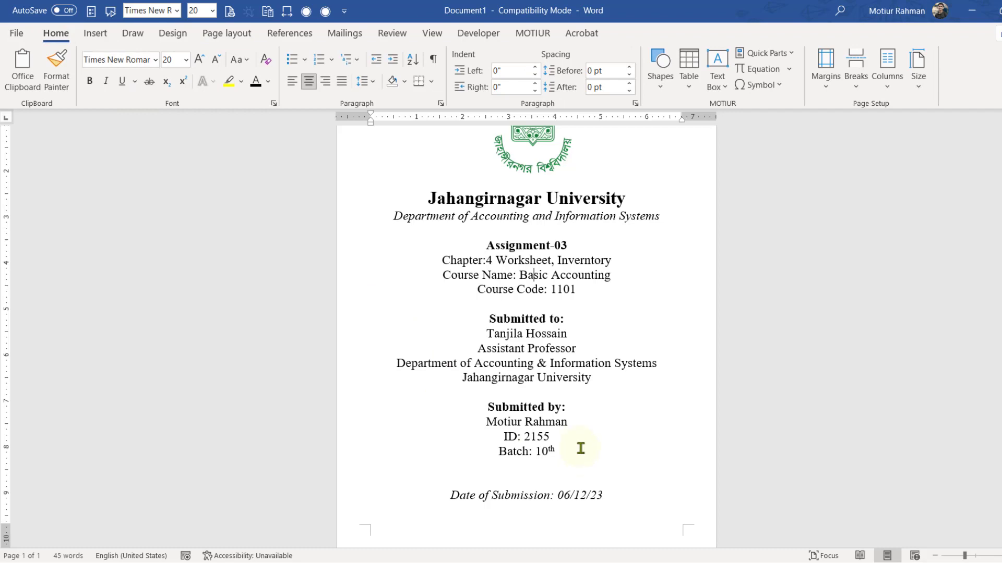
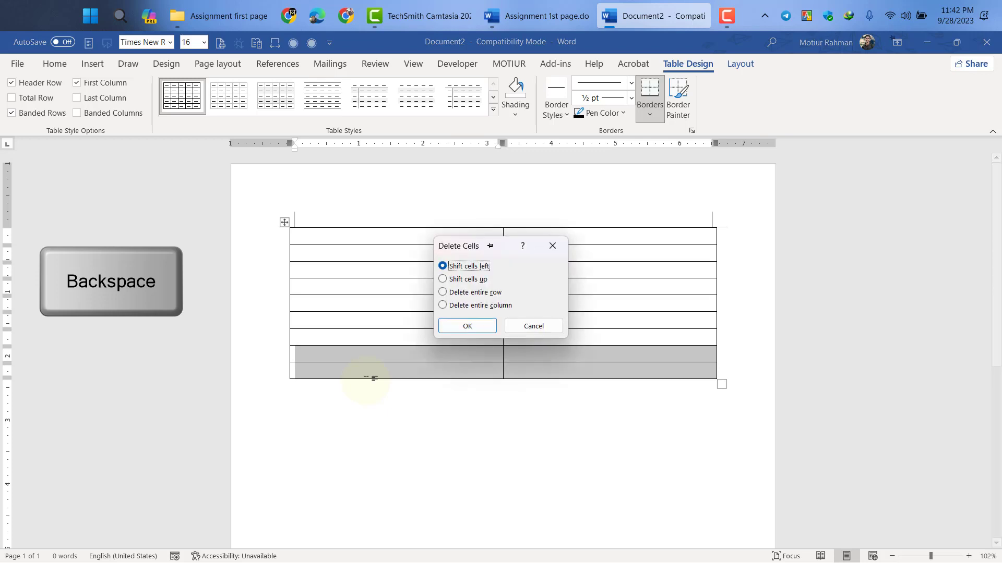
# - Delete the last six rows of the blank two-column table in Document2
pyautogui.click(468, 326)
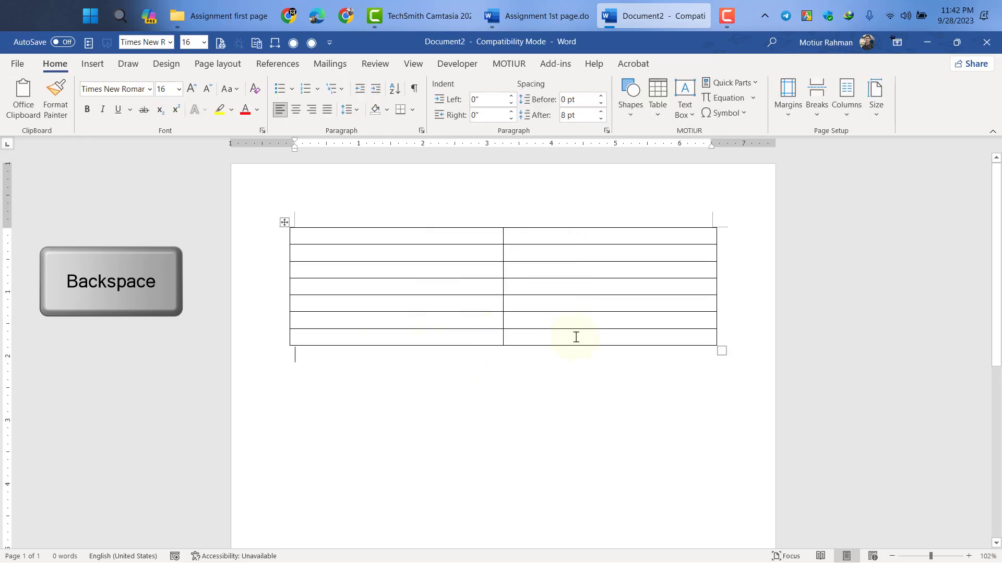
pyautogui.moveTo(573, 338); pyautogui.dragTo(340, 280)
pyautogui.press('BackSpace')
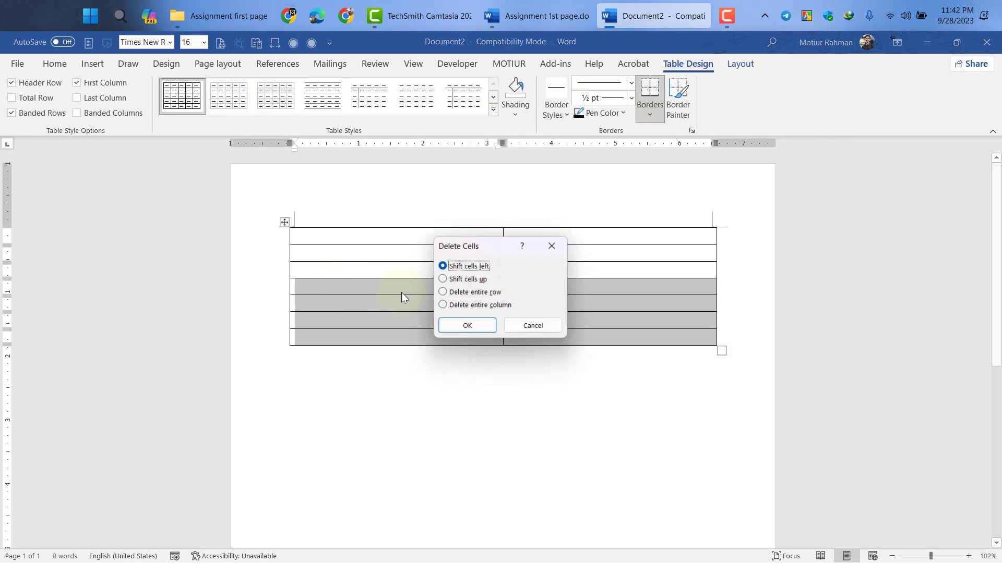
pyautogui.click(455, 327)
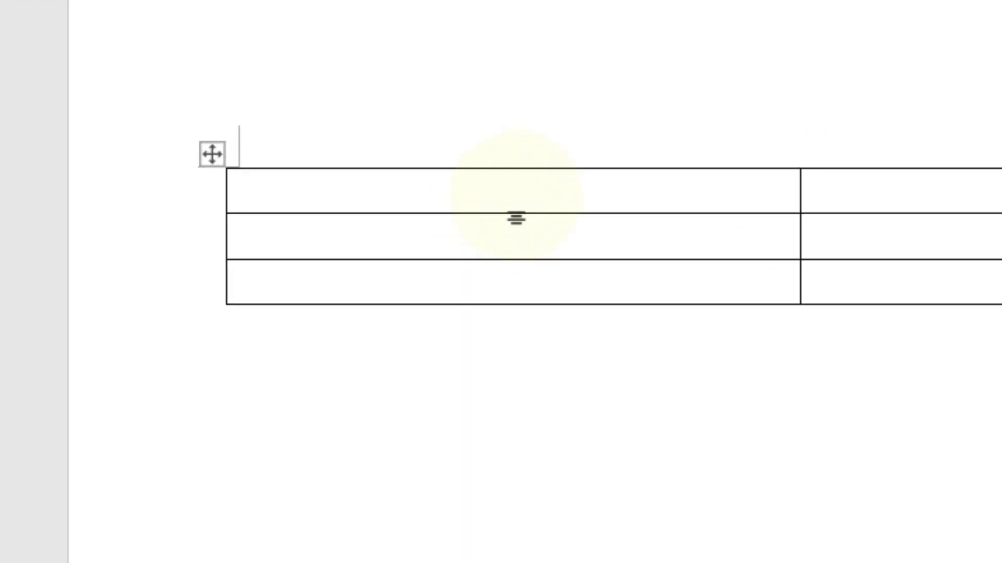
# - Insert six new rows below the second row of the blank two-column table
pyautogui.moveTo(204, 260)
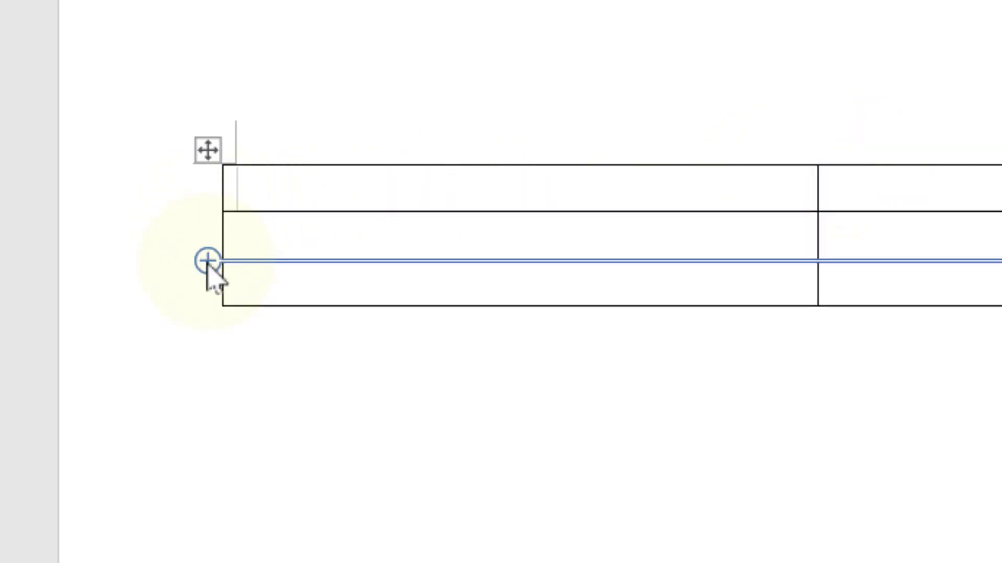
pyautogui.click(208, 261)
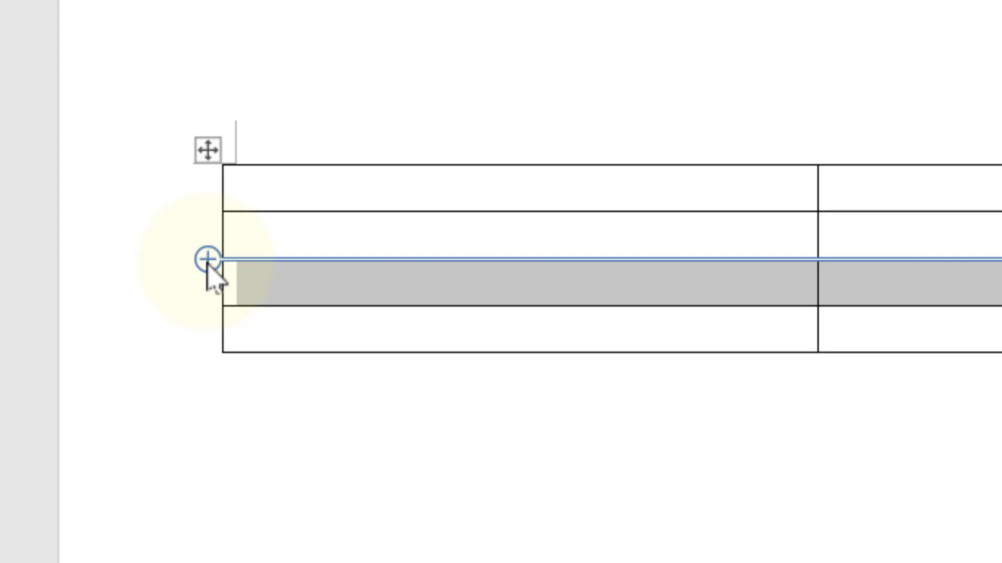
pyautogui.click(207, 261)
pyautogui.click(208, 261)
pyautogui.click(207, 260)
pyautogui.click(207, 261)
pyautogui.click(208, 261)
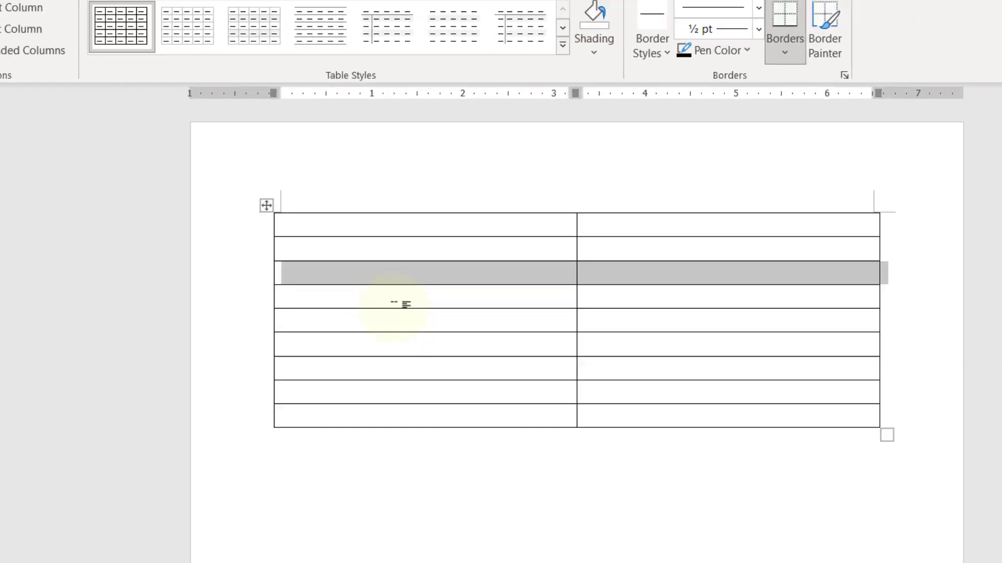
pyautogui.moveTo(406, 305); pyautogui.dragTo(422, 415)
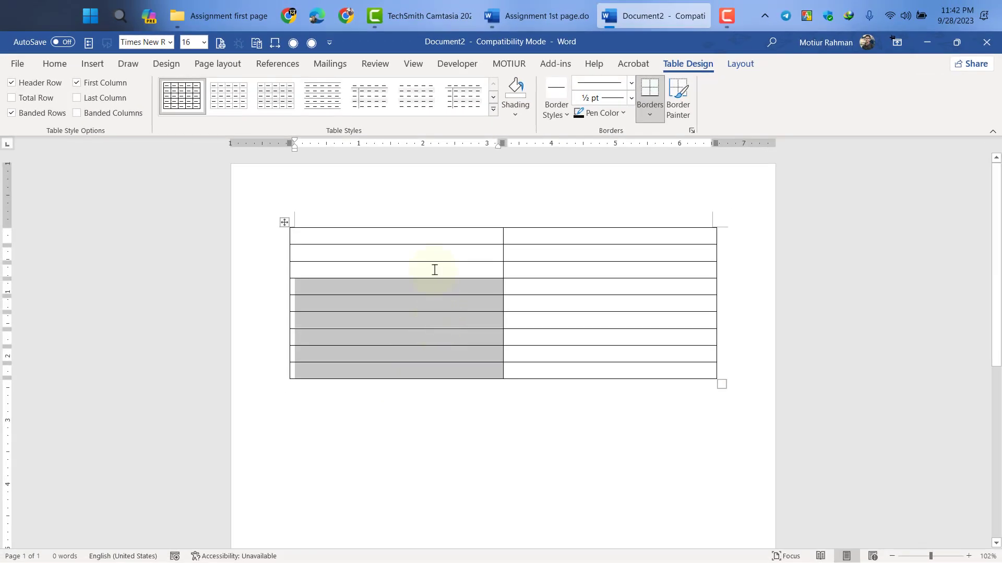
pyautogui.click(435, 269)
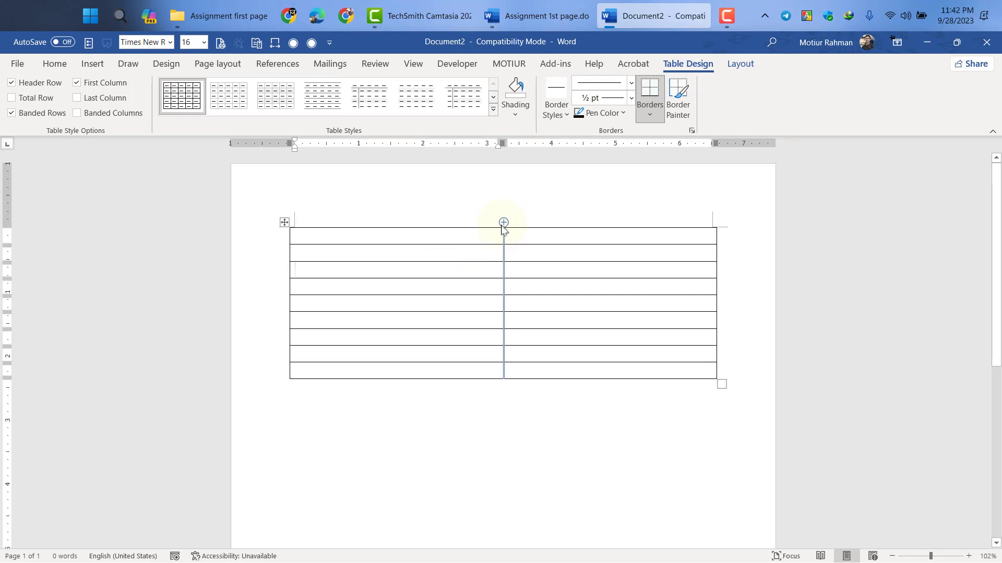
# - Add two columns inside the blank table, one after the first column and one after the second, and select its cells
pyautogui.click(504, 222)
pyautogui.click(513, 239)
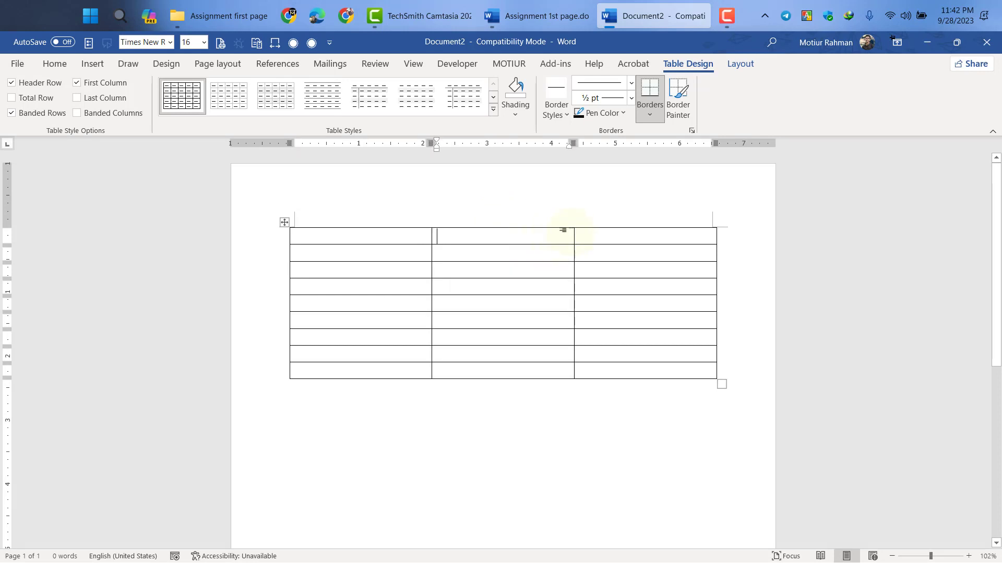
pyautogui.moveTo(575, 225)
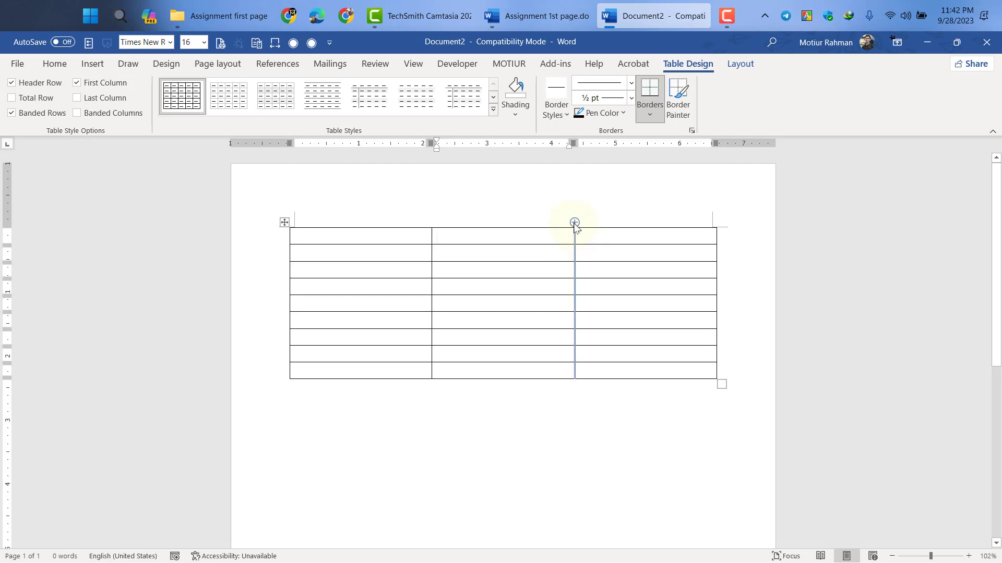
pyautogui.click(575, 223)
pyautogui.click(550, 250)
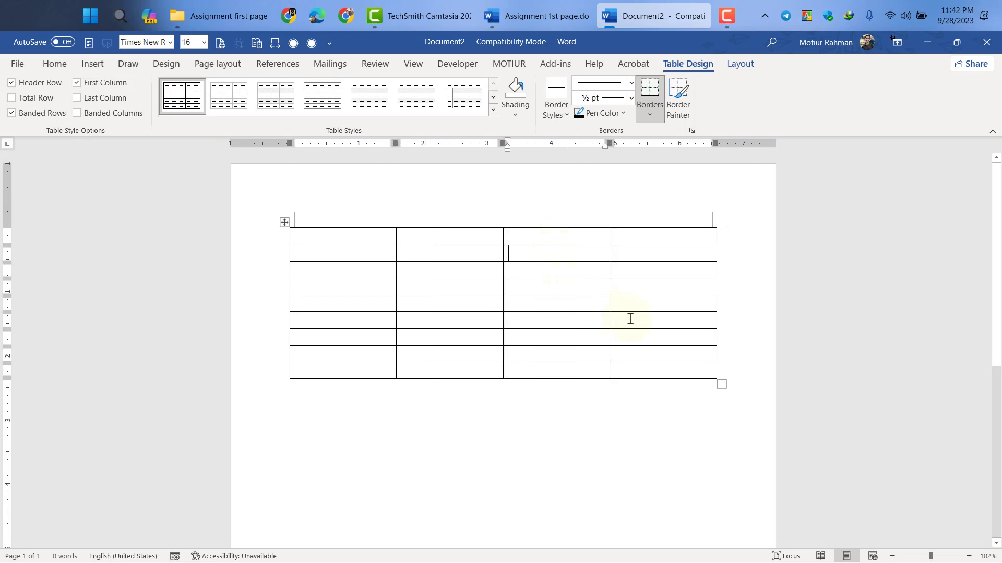
pyautogui.moveTo(678, 372); pyautogui.dragTo(358, 261)
pyautogui.keyDown('shift'); pyautogui.click(333, 241); pyautogui.keyUp('shift')
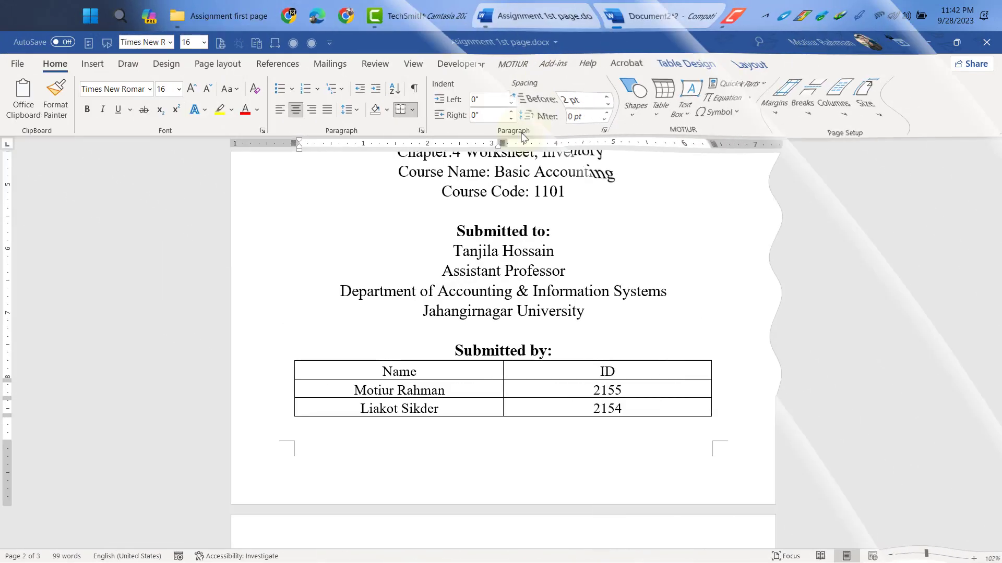
# - In Assignment 1st page.docx, shade the "Name" and "ID" header row of the "Submitted by" table medium gray
pyautogui.moveTo(350, 376); pyautogui.dragTo(608, 369)
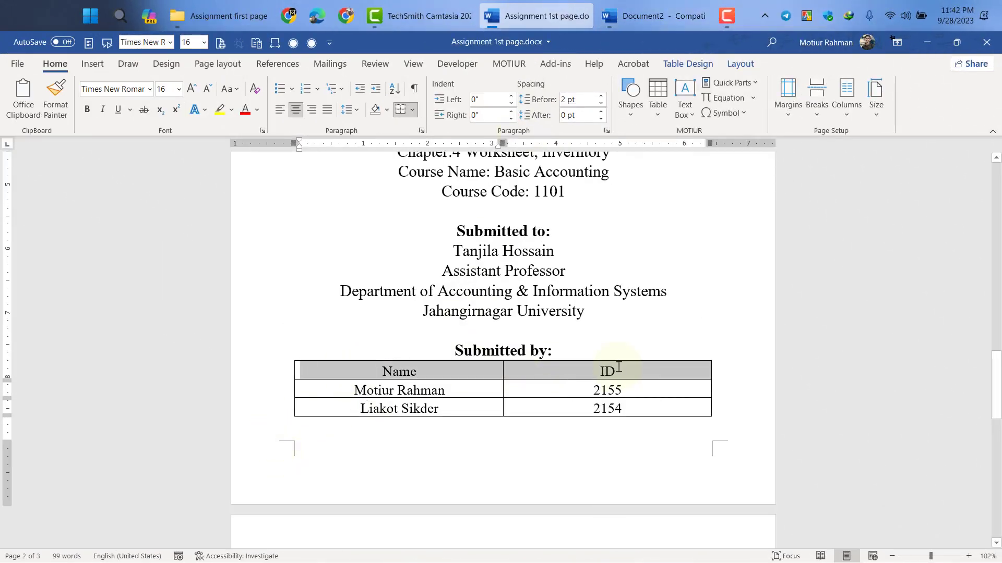
pyautogui.click(368, 377)
pyautogui.moveTo(347, 369); pyautogui.dragTo(317, 380)
pyautogui.click(622, 374)
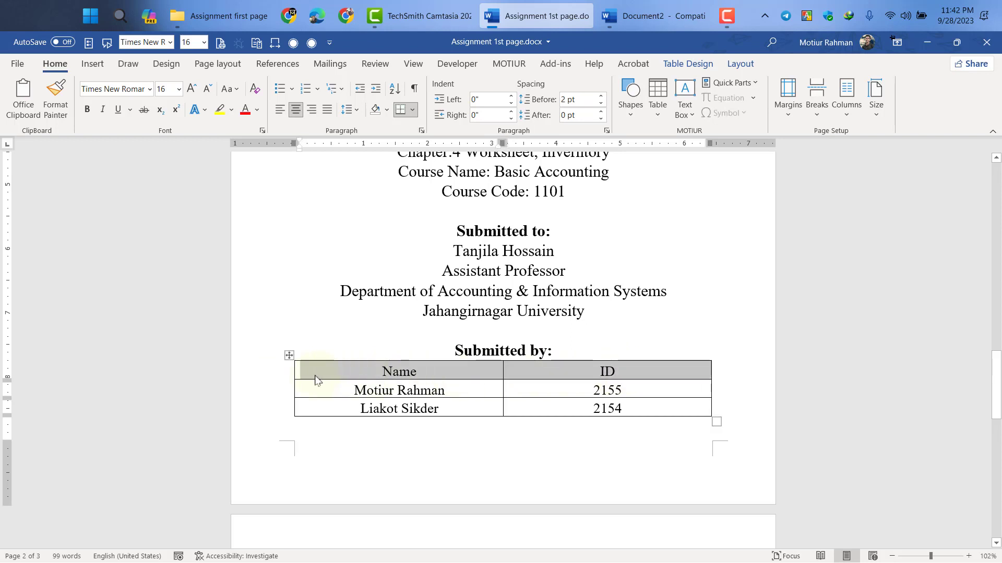
pyautogui.click(386, 112)
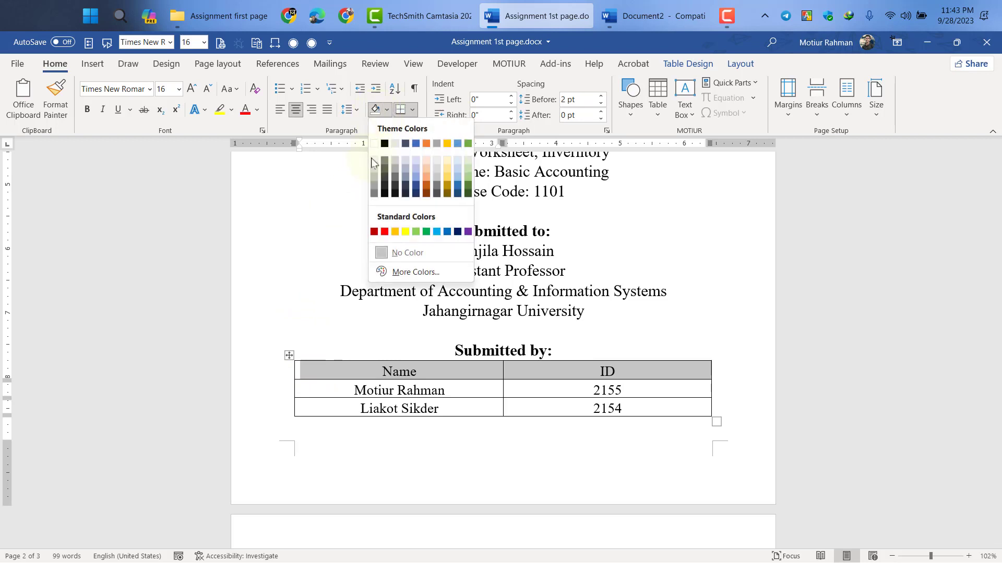
pyautogui.click(376, 186)
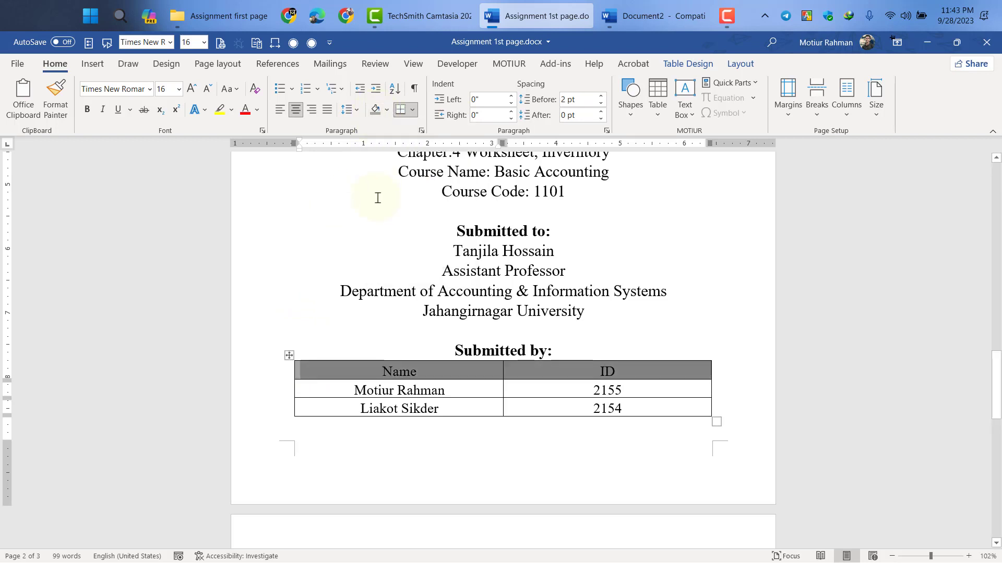
pyautogui.click(368, 368)
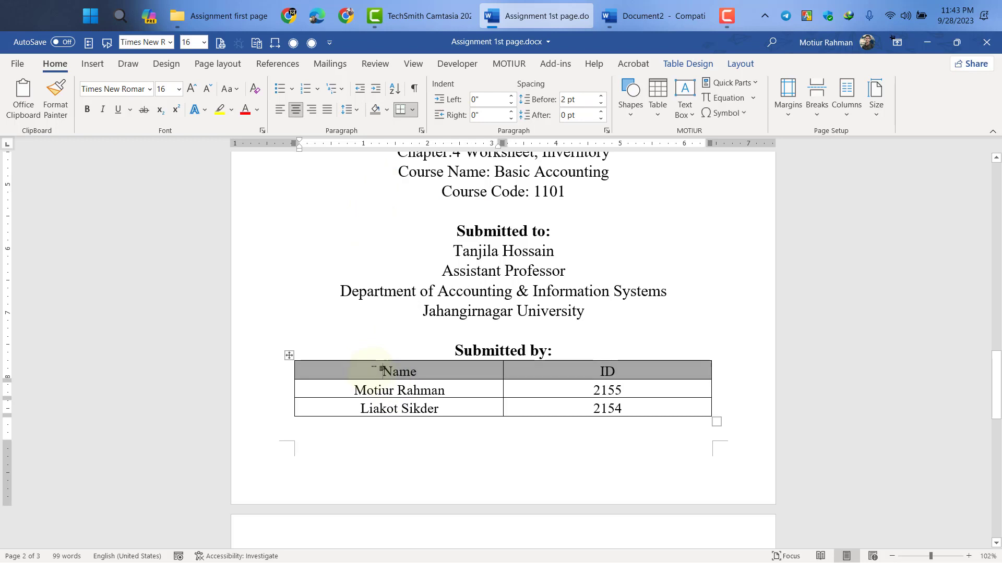
# - Make the "Name" and "ID" header row text of the "Submitted by" table bold
pyautogui.moveTo(382, 370); pyautogui.dragTo(611, 365)
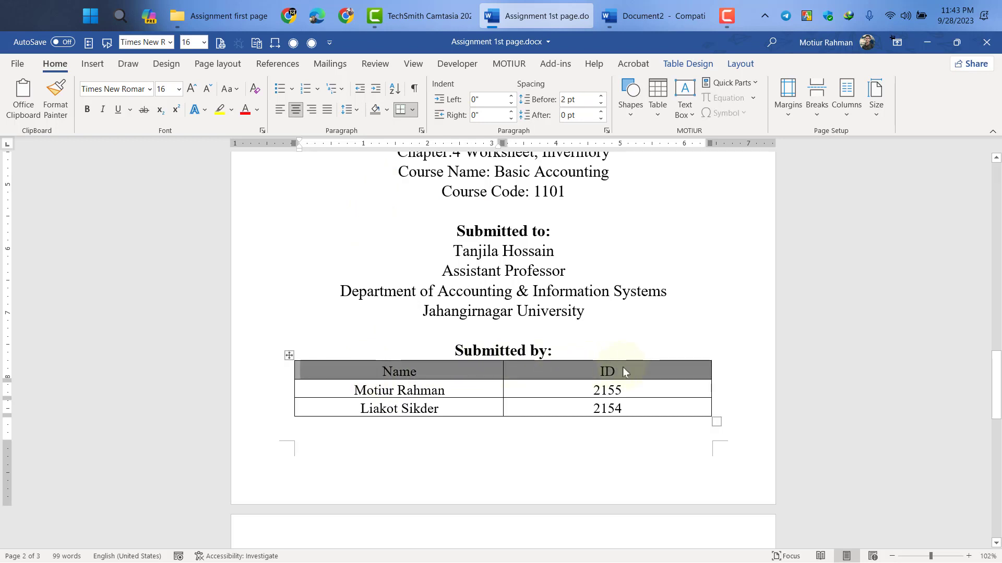
pyautogui.hotkey('ctrl', 'b')
pyautogui.hotkey('ctrl', 'b')
pyautogui.click(87, 109)
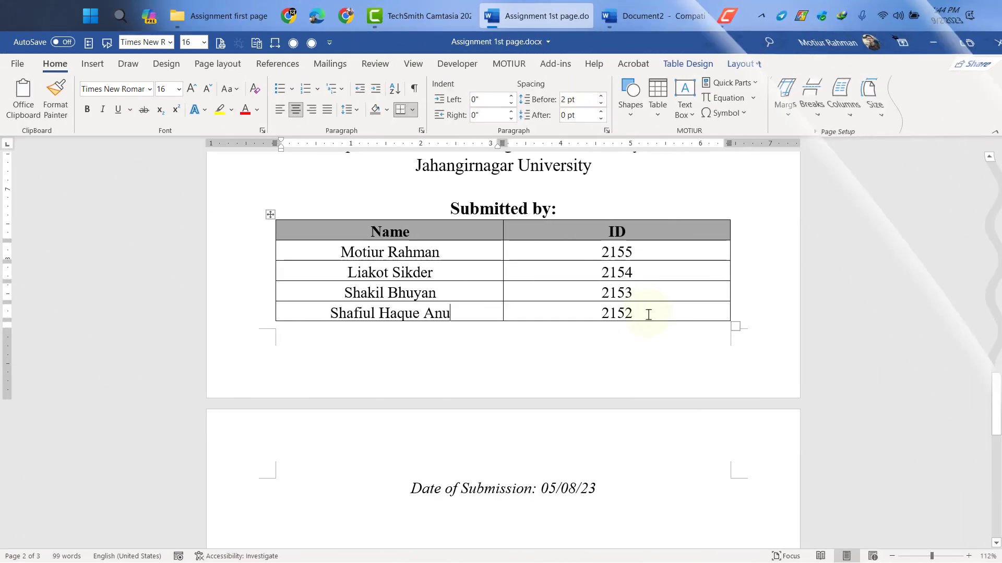
pyautogui.moveTo(645, 313); pyautogui.dragTo(616, 292)
pyautogui.moveTo(427, 272); pyautogui.dragTo(335, 253)
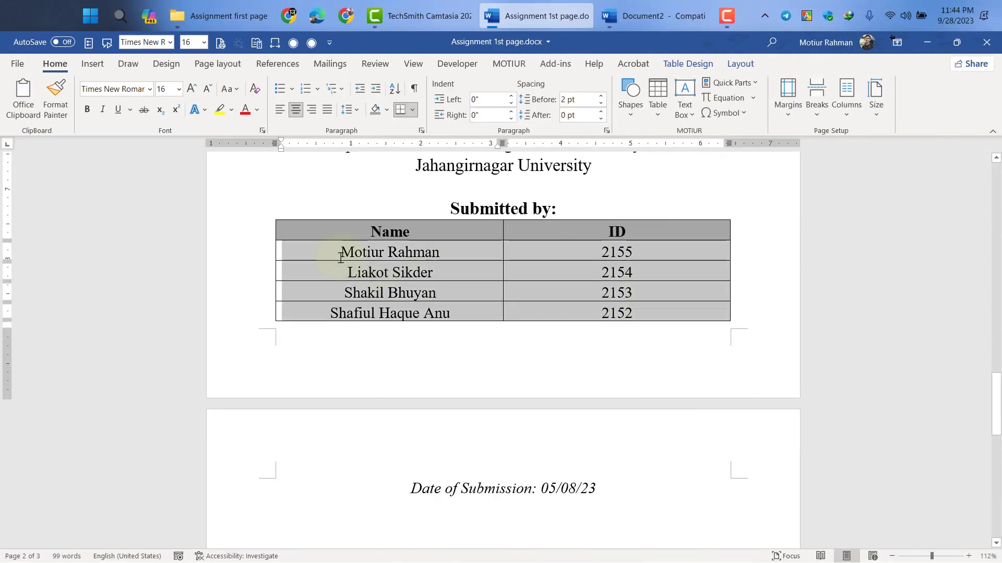
pyautogui.click(432, 253)
pyautogui.moveTo(465, 300); pyautogui.dragTo(617, 314)
pyautogui.click(446, 309)
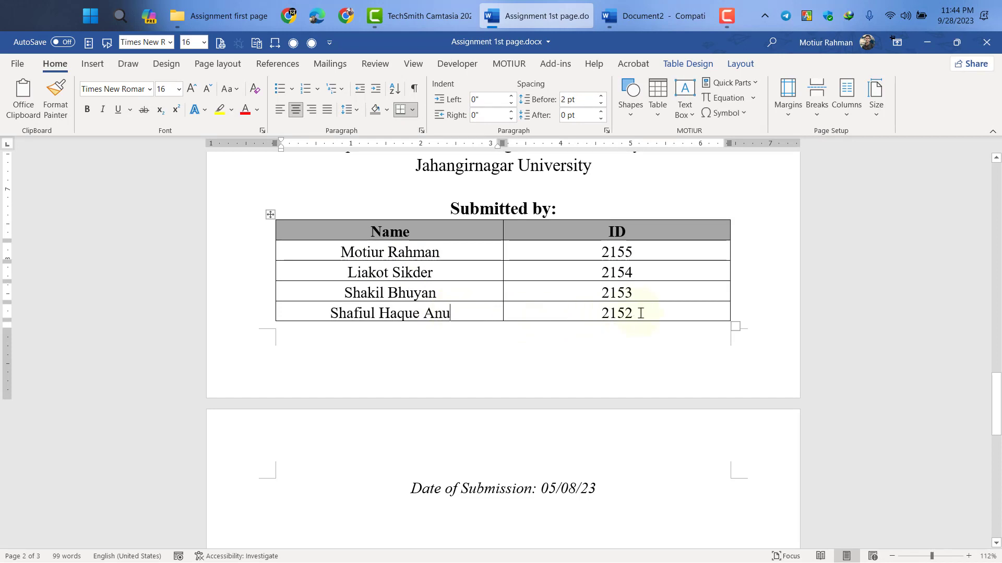
# - Apply 1.15 line spacing to the entire "Submitted by" table
pyautogui.moveTo(615, 313); pyautogui.dragTo(302, 228)
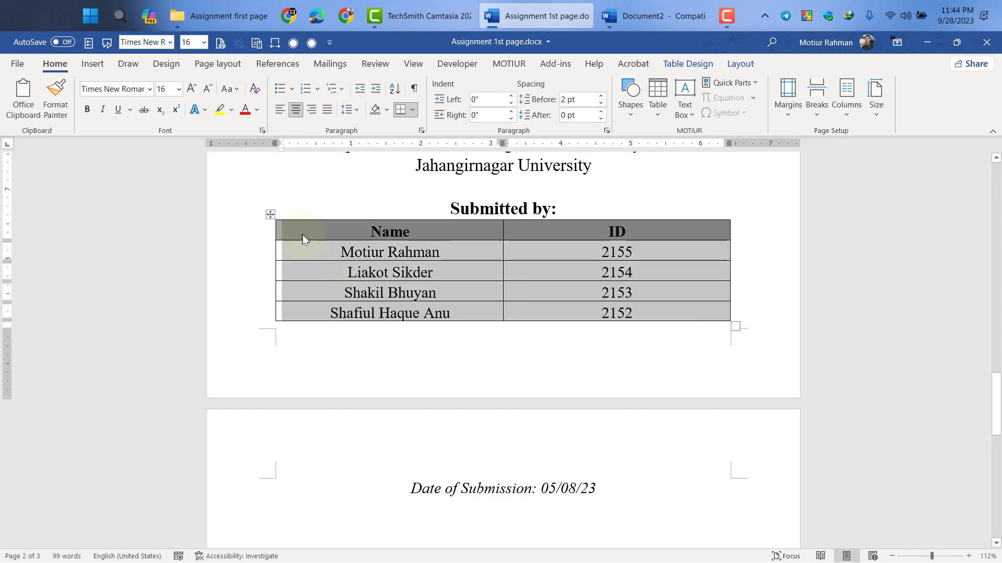
pyautogui.click(275, 228)
pyautogui.click(270, 215)
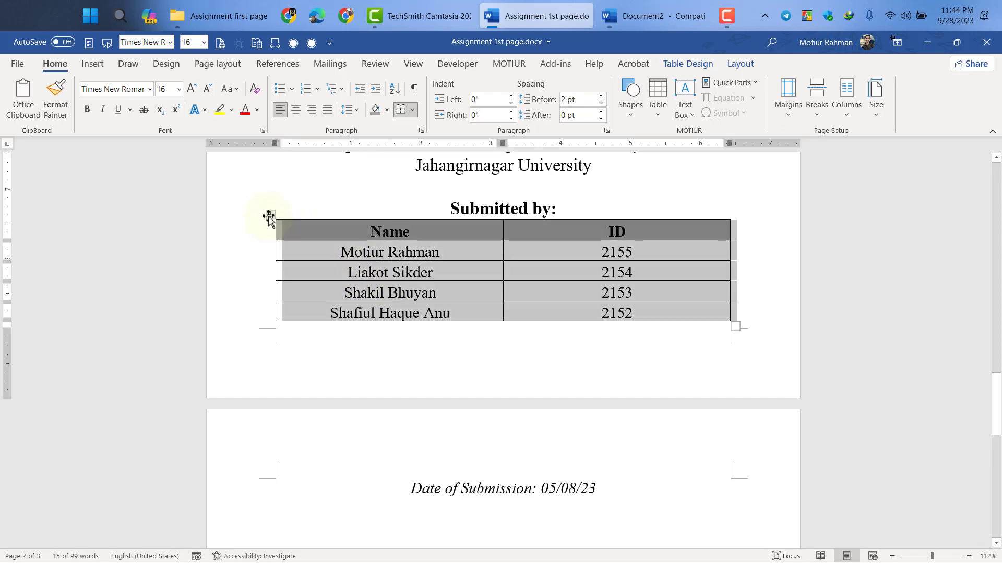
pyautogui.click(347, 111)
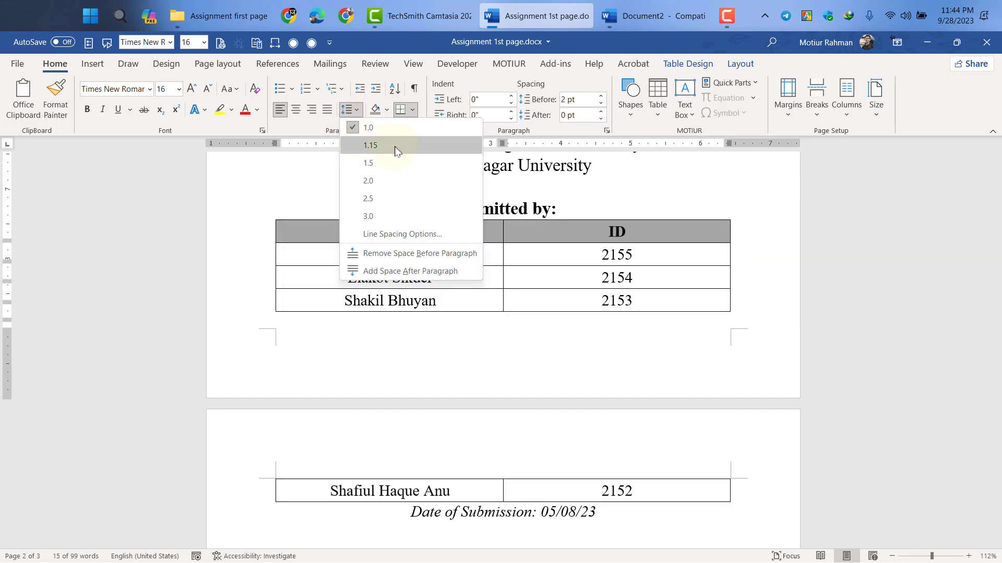
pyautogui.click(370, 146)
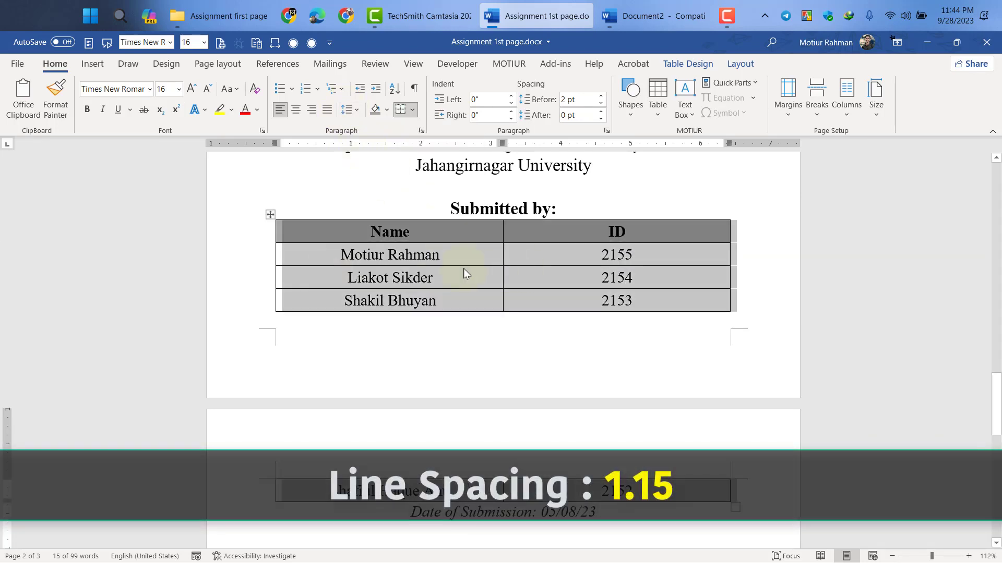
pyautogui.scroll(-1, 463, 268)
pyautogui.click(447, 252)
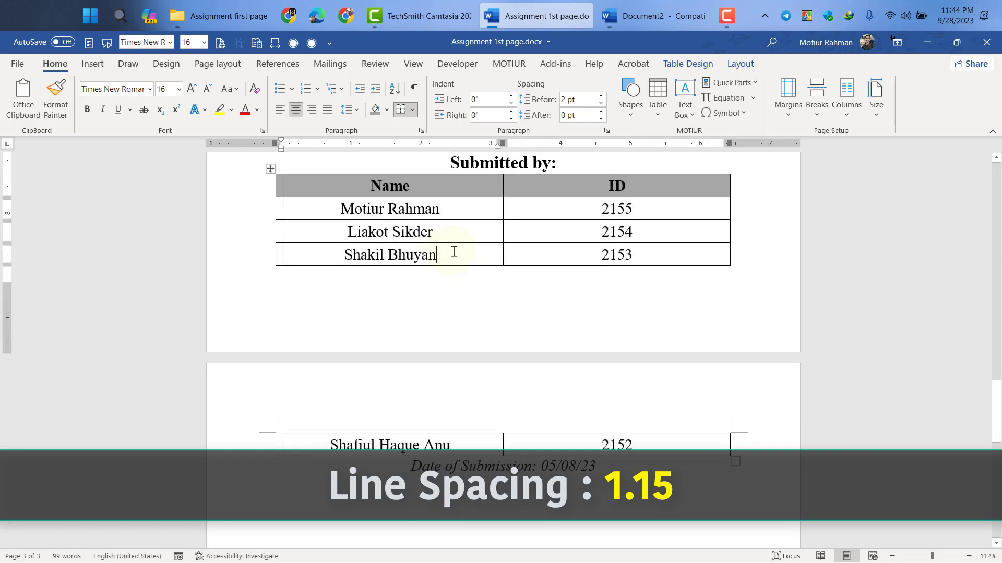
# - Add a blank line between the "Submitted by" table and the "Date of Submission" line
pyautogui.scroll(-2, 454, 252)
pyautogui.scroll(2, 414, 375)
pyautogui.scroll(-2, 427, 358)
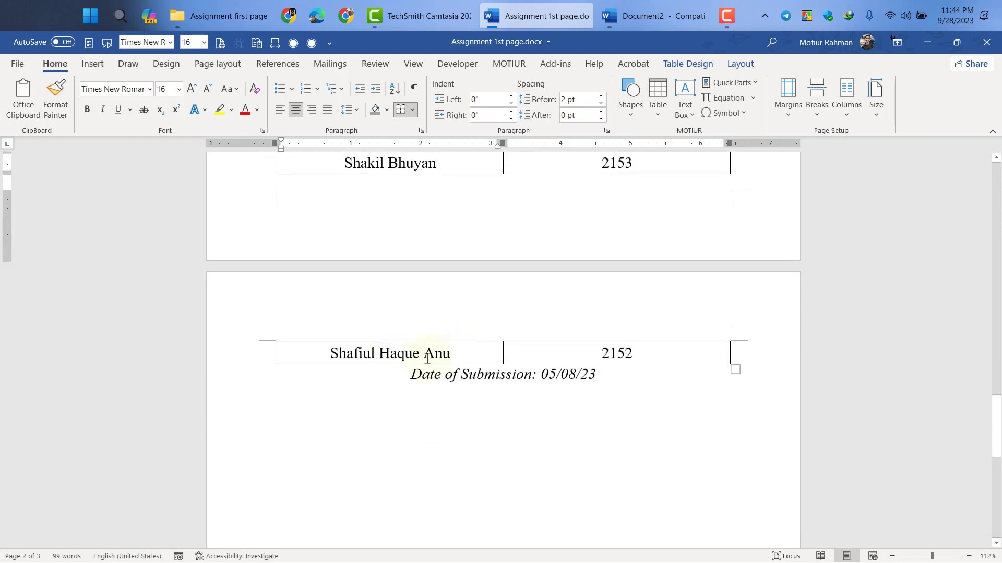
pyautogui.click(377, 385)
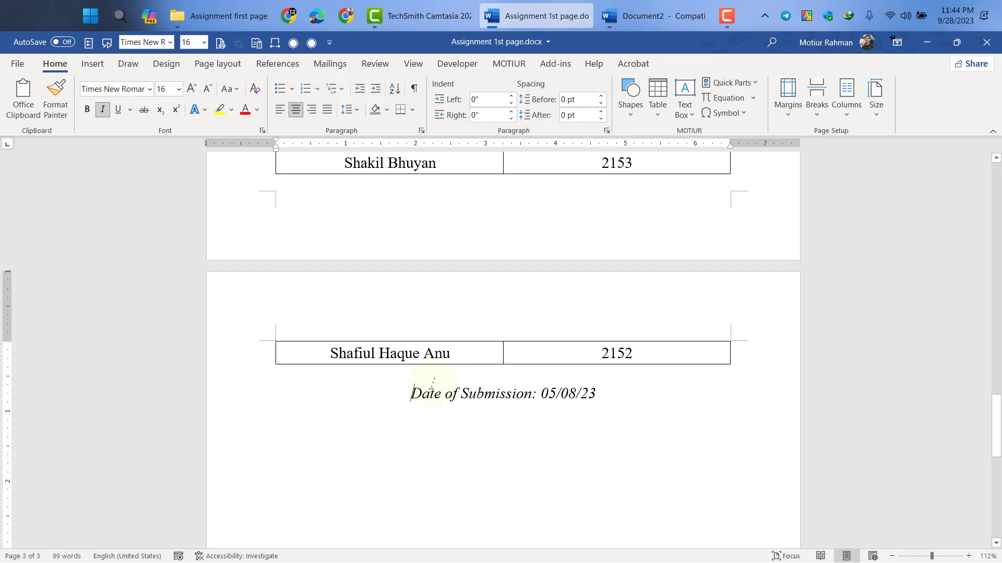
pyautogui.scroll(3, 440, 402)
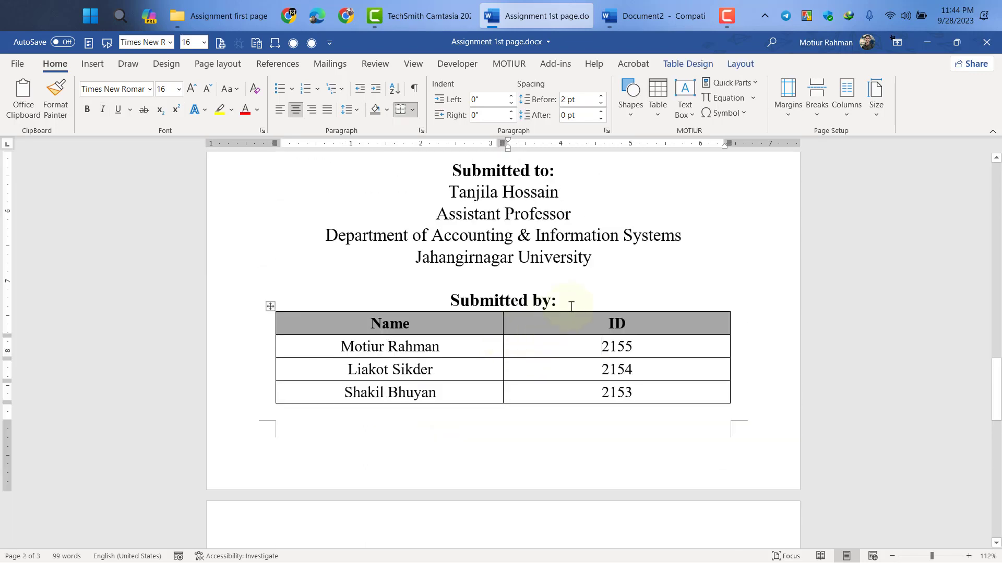
pyautogui.moveTo(570, 307); pyautogui.dragTo(440, 305)
pyautogui.click(526, 349)
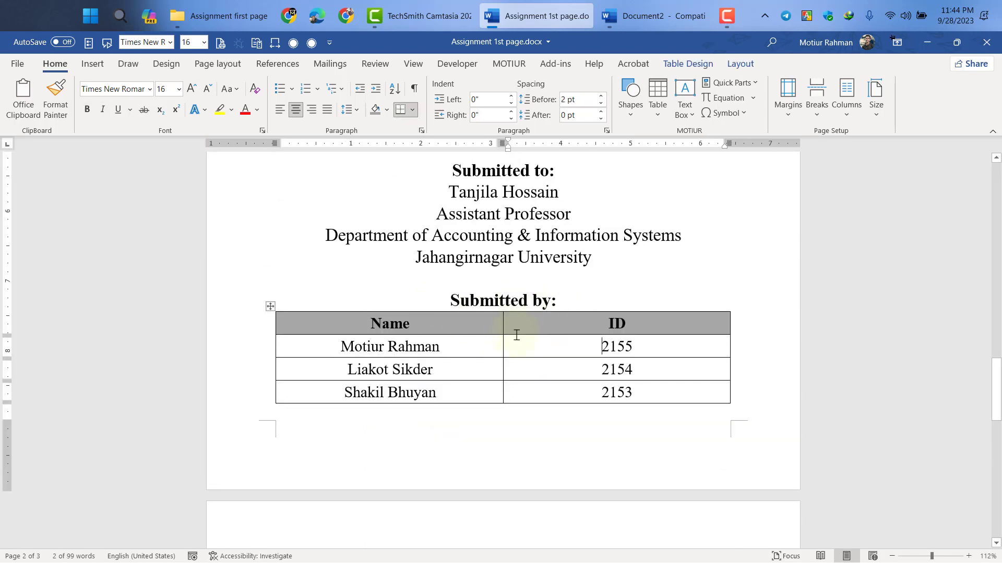
pyautogui.click(565, 306)
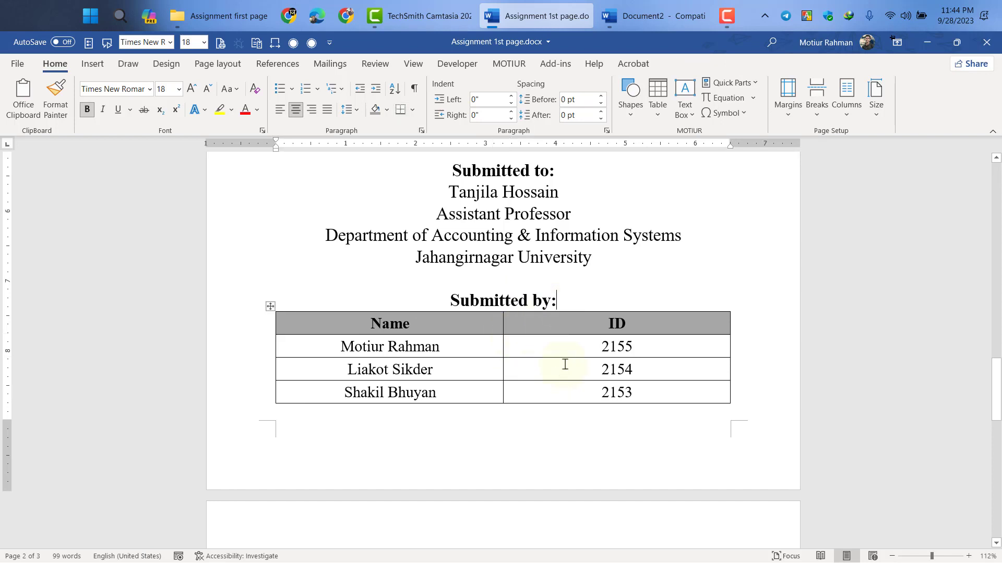
pyautogui.press('Return')
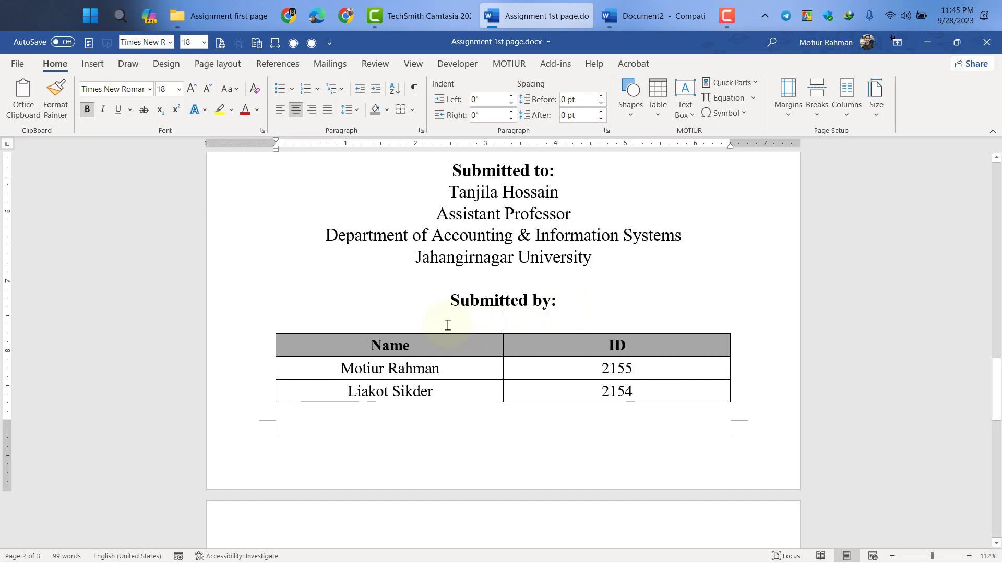
pyautogui.press('BackSpace')
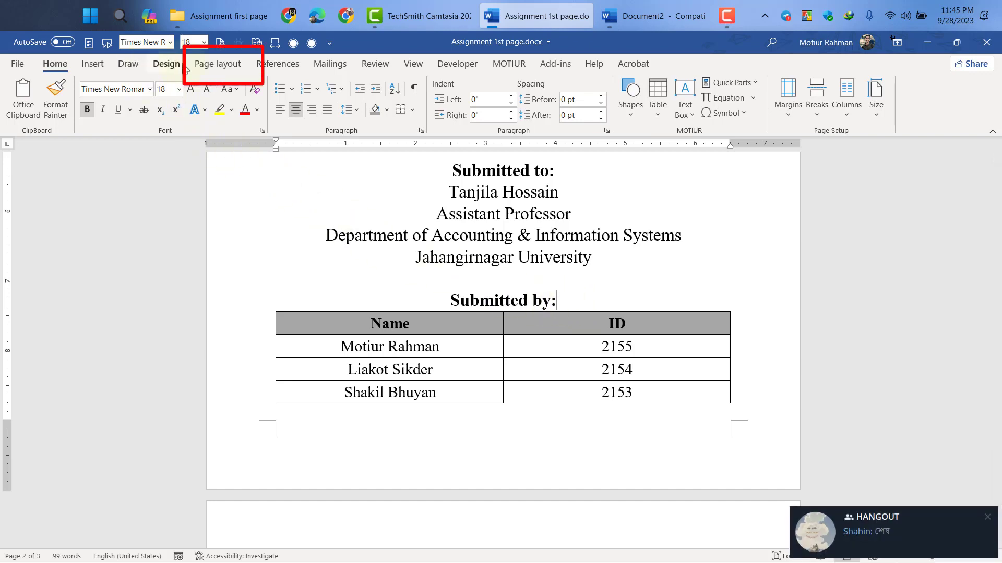
# - Set the paragraph spacing after the "Submitted by:" heading to 6 pt
pyautogui.click(217, 64)
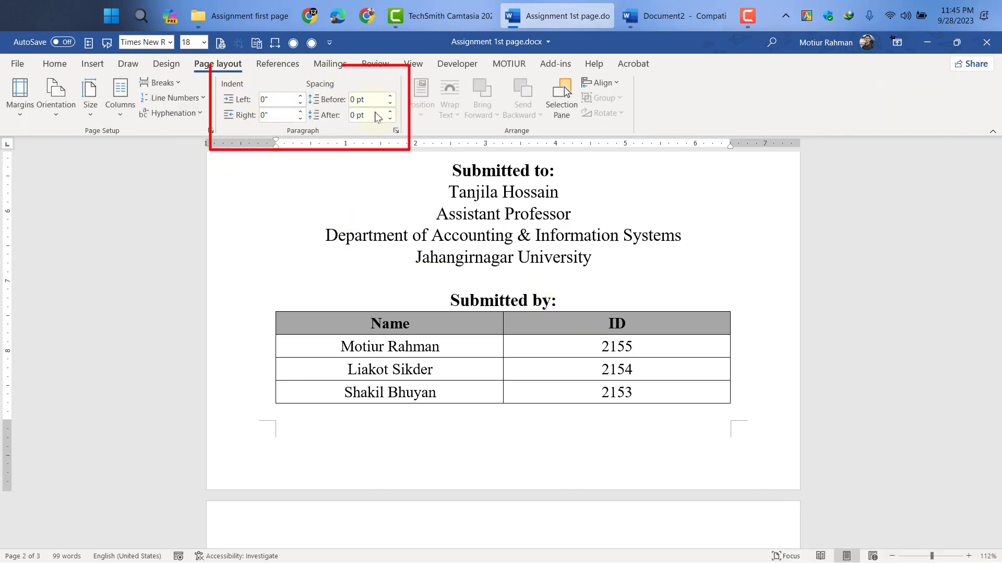
pyautogui.click(561, 287)
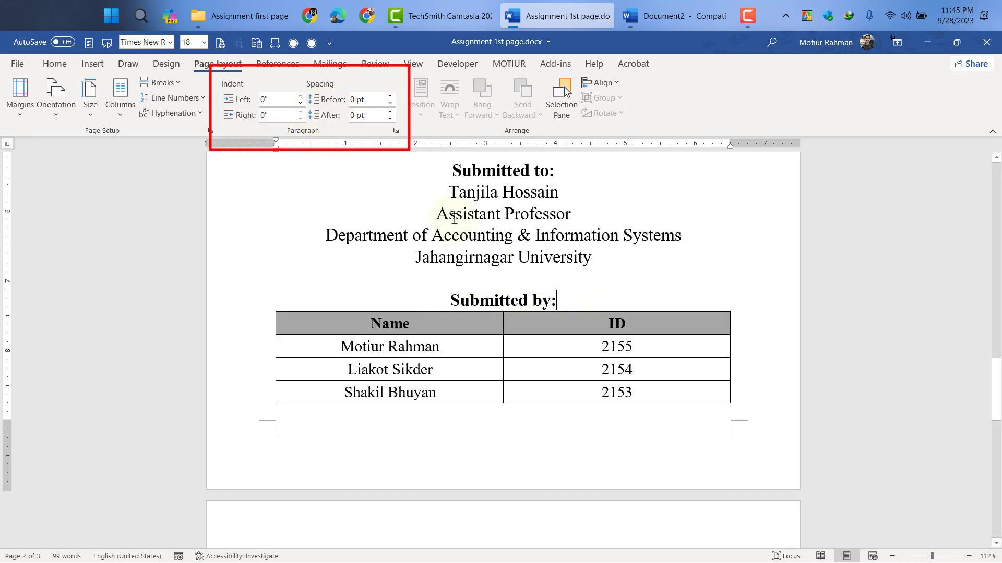
pyautogui.click(390, 112)
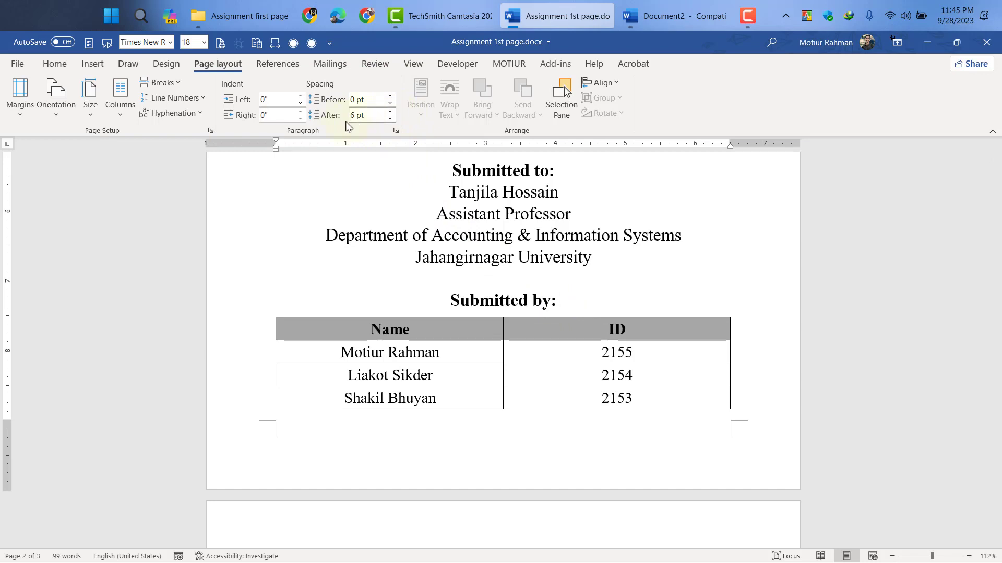
pyautogui.click(390, 112)
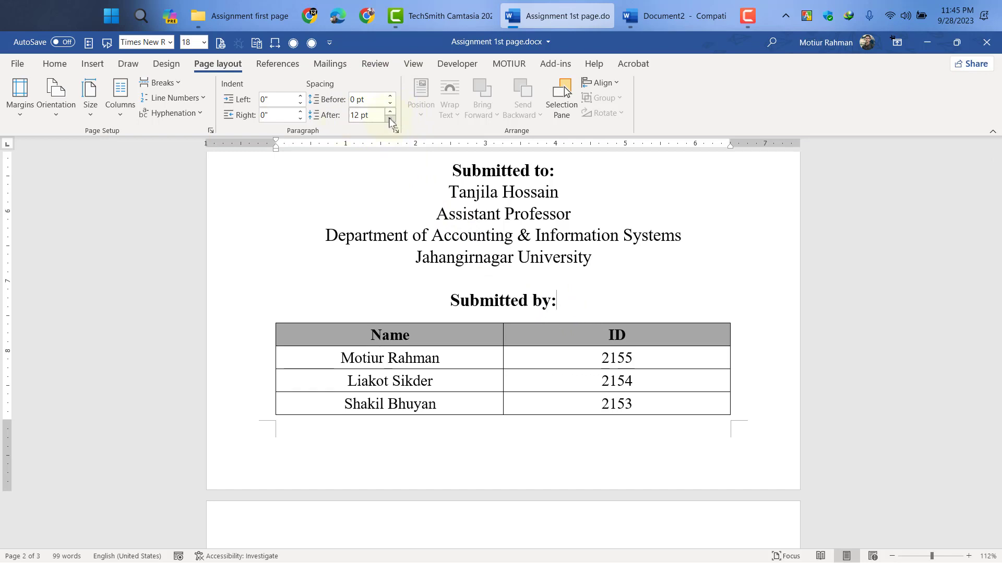
pyautogui.click(390, 119)
pyautogui.scroll(-1, 504, 292)
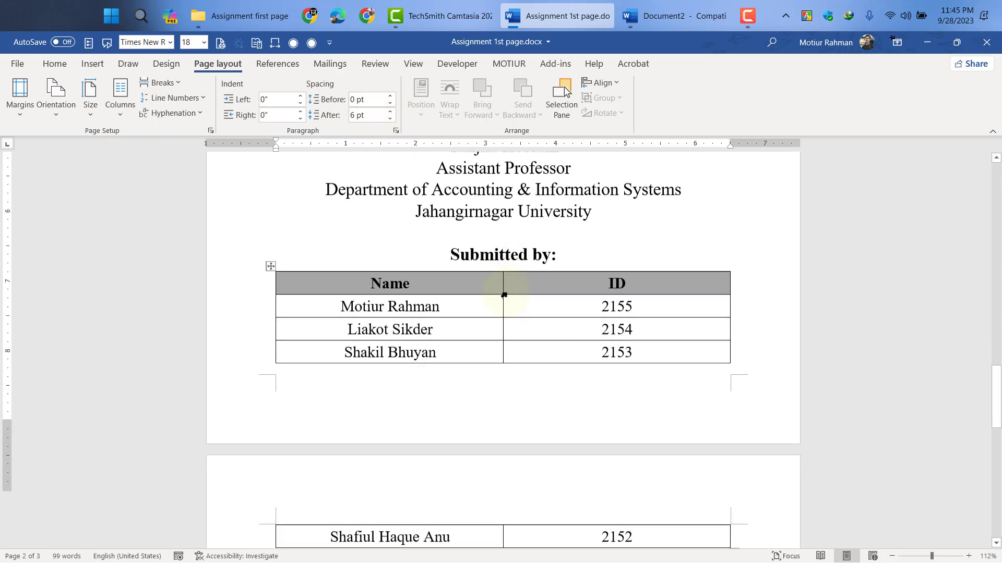
# - Apply 1.15 line spacing to the "Submitted to:" heading and the four recipient lines beneath it
pyautogui.scroll(2, 506, 293)
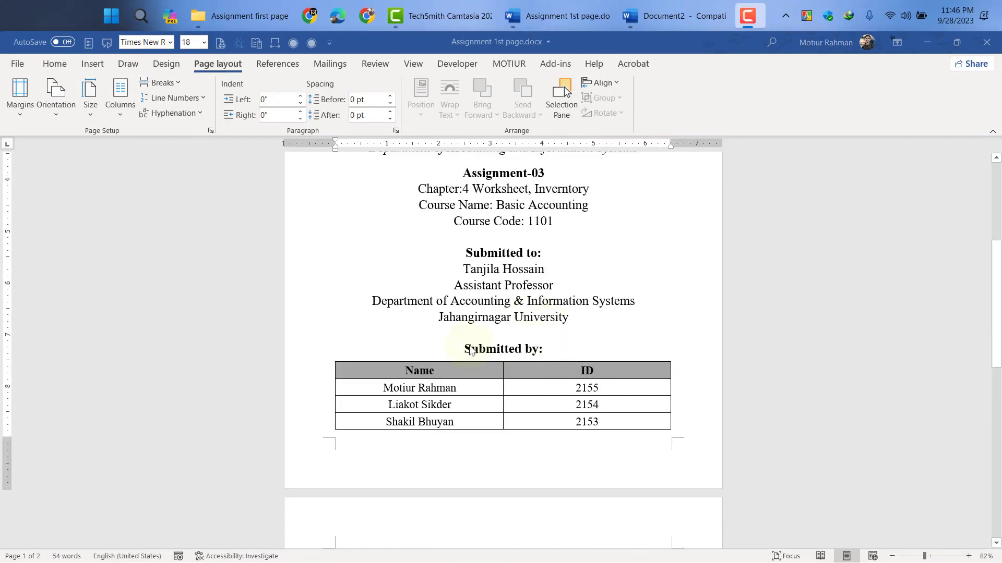
pyautogui.scroll(2, 491, 355)
pyautogui.scroll(1, 480, 366)
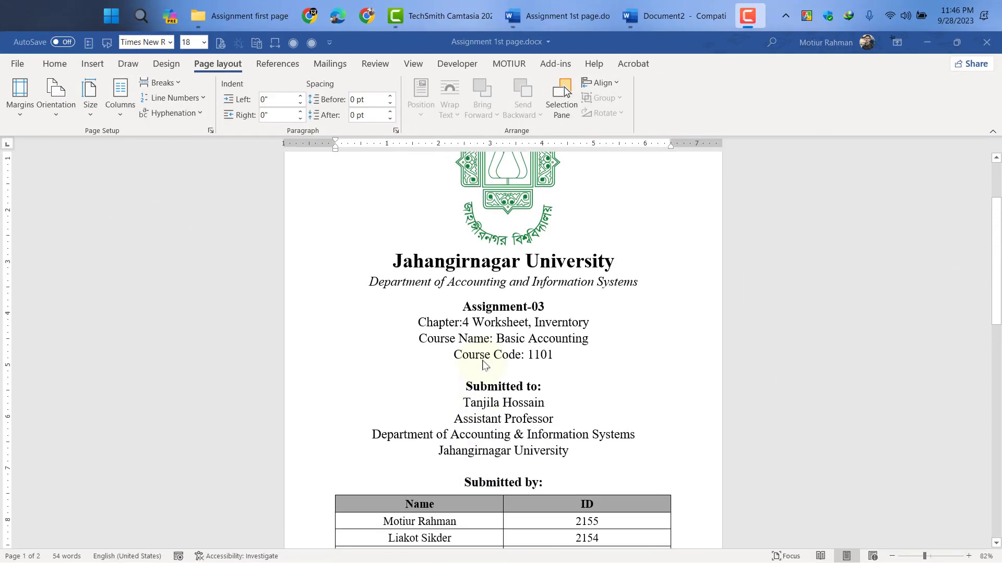
pyautogui.scroll(3, 510, 356)
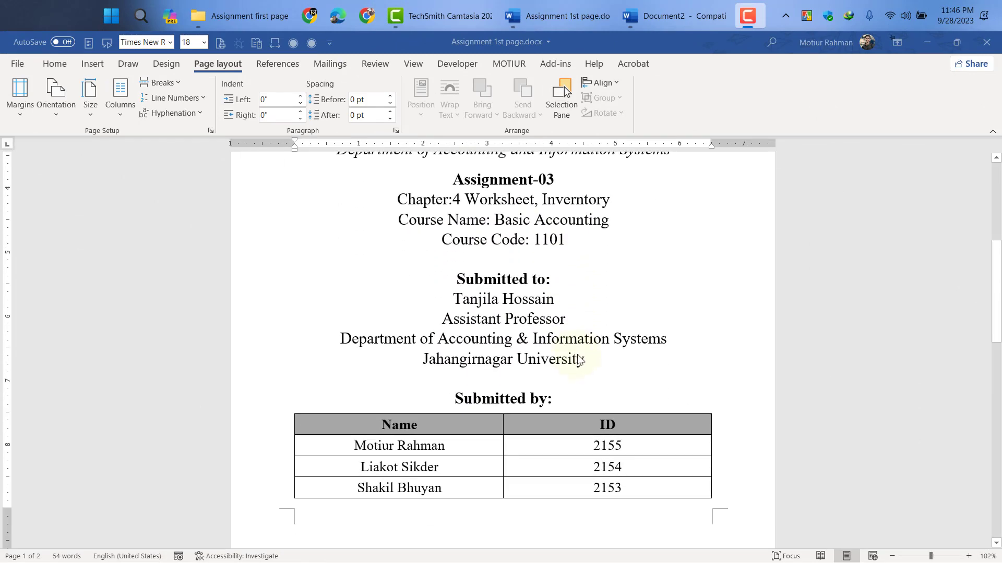
pyautogui.click(599, 372)
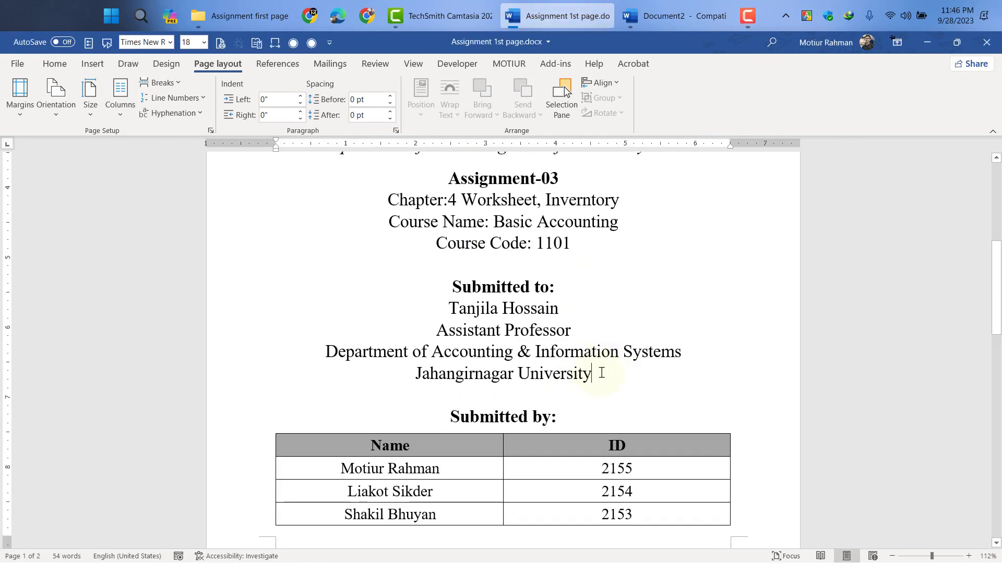
pyautogui.moveTo(602, 373); pyautogui.dragTo(502, 313)
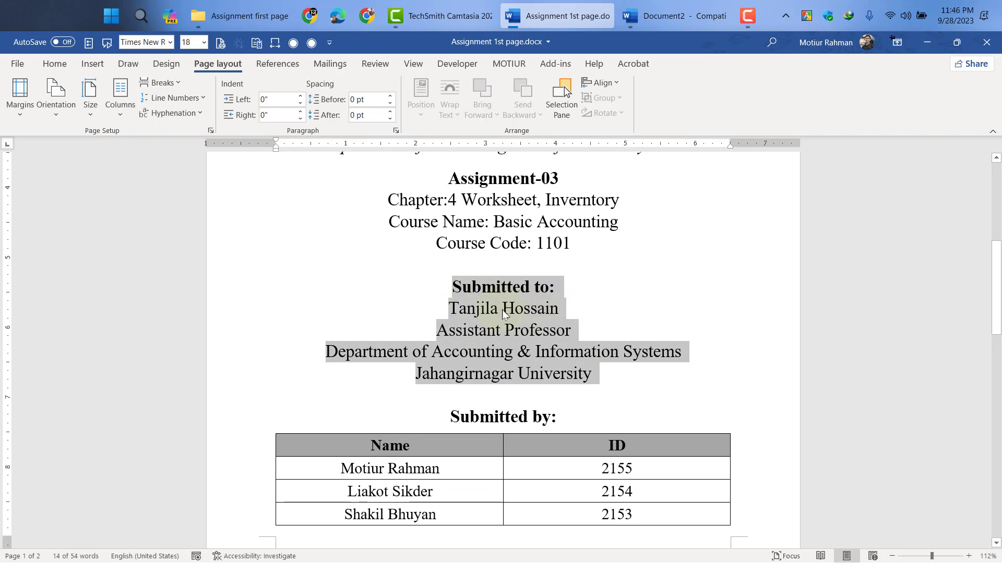
pyautogui.click(57, 64)
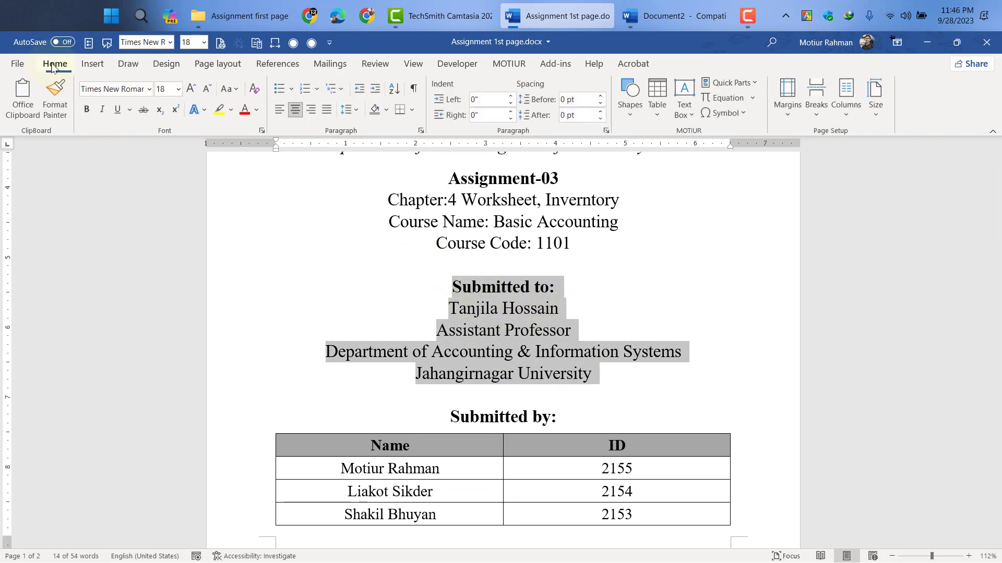
pyautogui.click(357, 113)
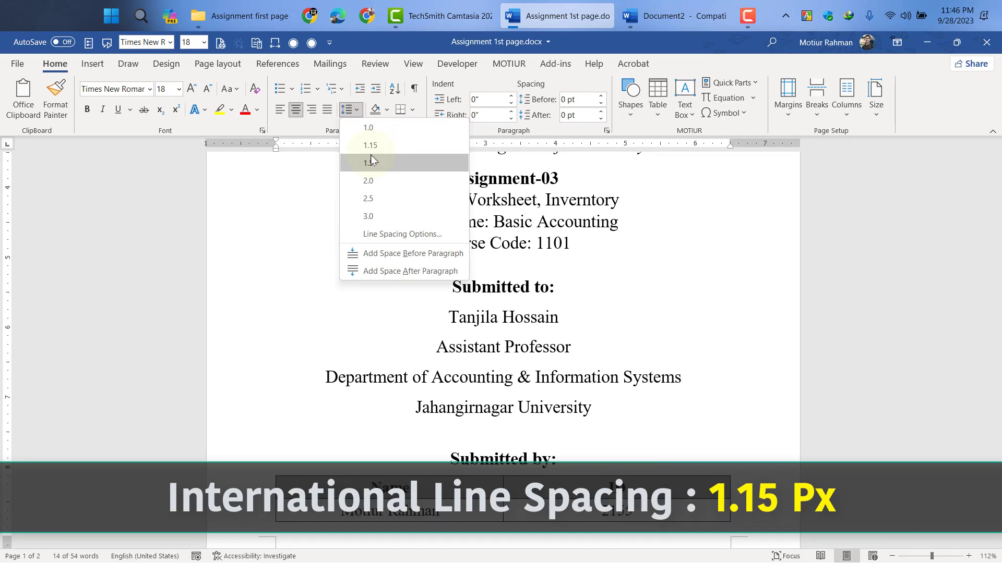
pyautogui.click(370, 146)
# - Apply 1.15 line spacing to the assignment block from "Assignment-03" through "Course Code: 1101"
pyautogui.scroll(2, 599, 340)
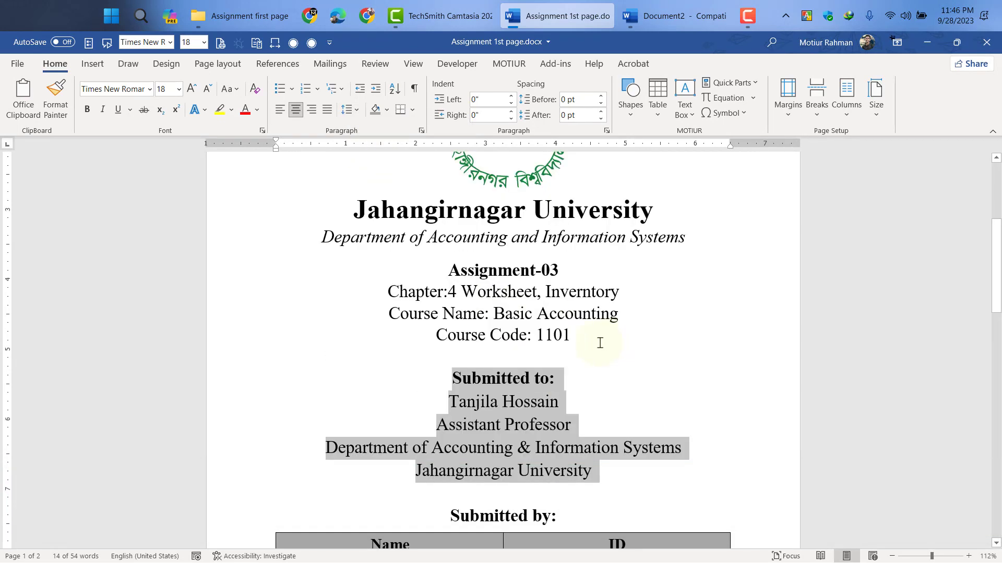
pyautogui.moveTo(599, 340); pyautogui.dragTo(356, 144)
pyautogui.click(347, 109)
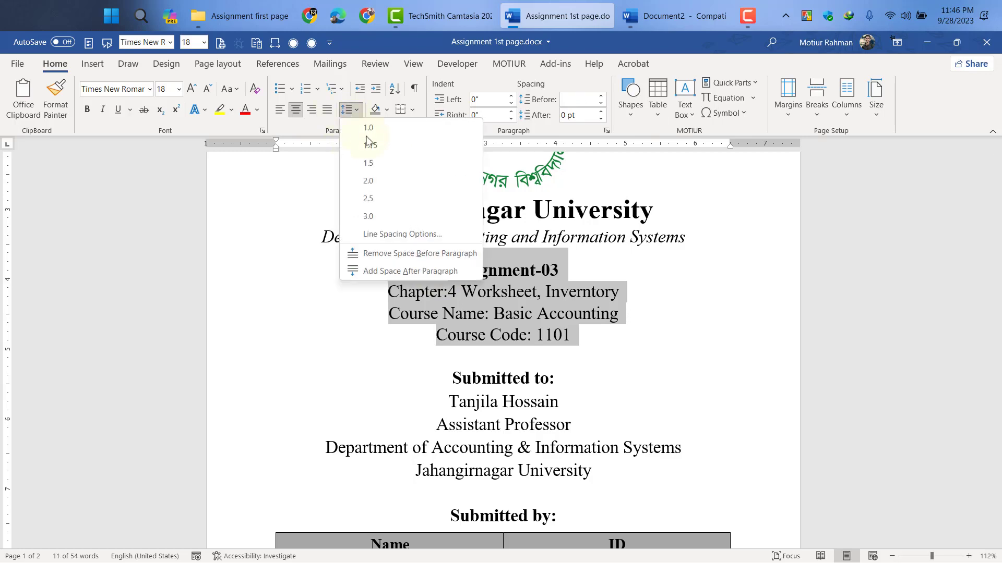
pyautogui.click(431, 241)
pyautogui.scroll(1, 449, 271)
pyautogui.tripleClick(505, 340)
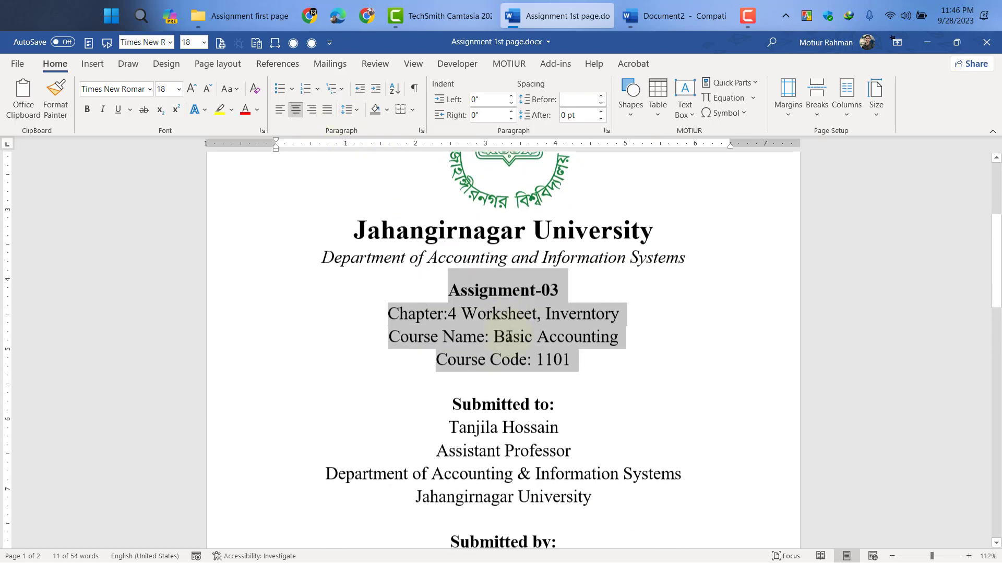
# - Reapply 1.15 line spacing to the whole "Submitted by" table, from the header row through the last member row
pyautogui.scroll(-6, 270, 213)
pyautogui.click(271, 212)
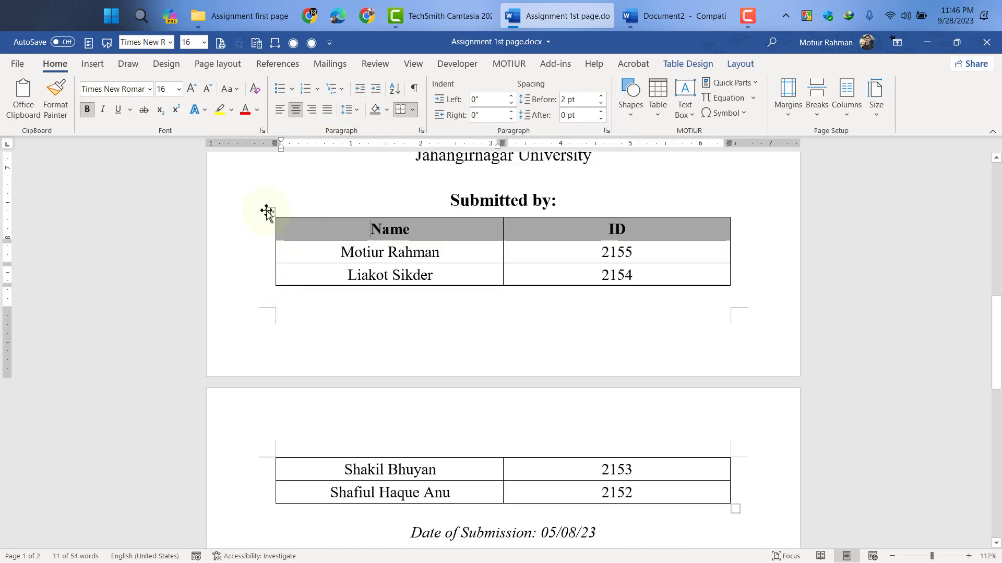
pyautogui.click(347, 109)
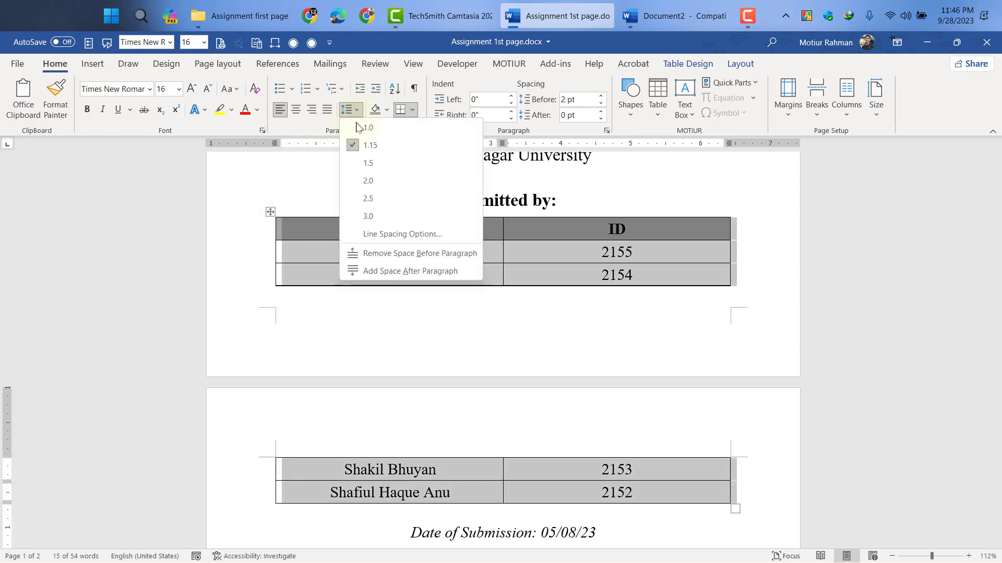
pyautogui.click(381, 146)
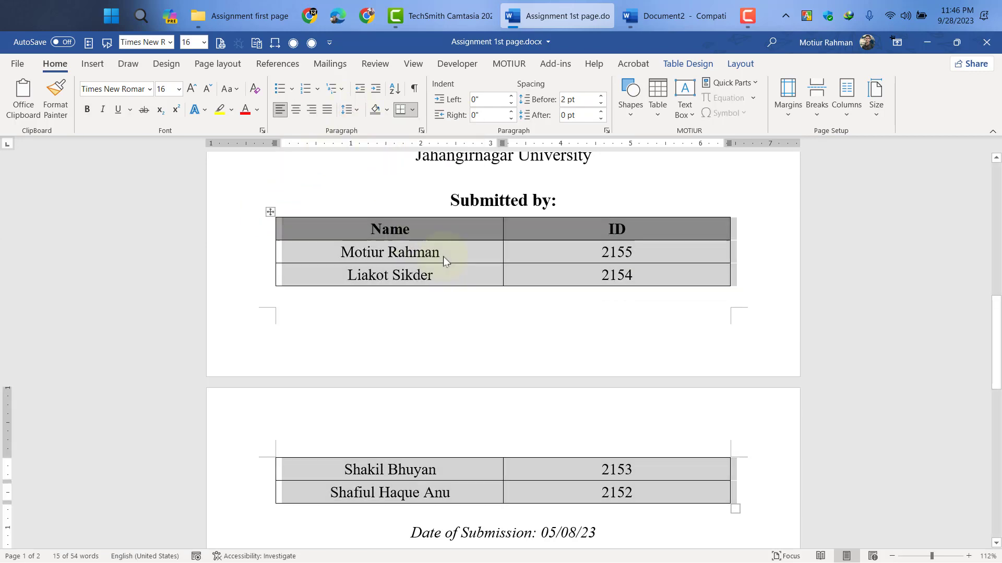
pyautogui.click(443, 256)
# - Examine the line spacing presets and compare them with the paragraph spacing before and after settings
pyautogui.scroll(5, 459, 272)
pyautogui.scroll(-1, 482, 292)
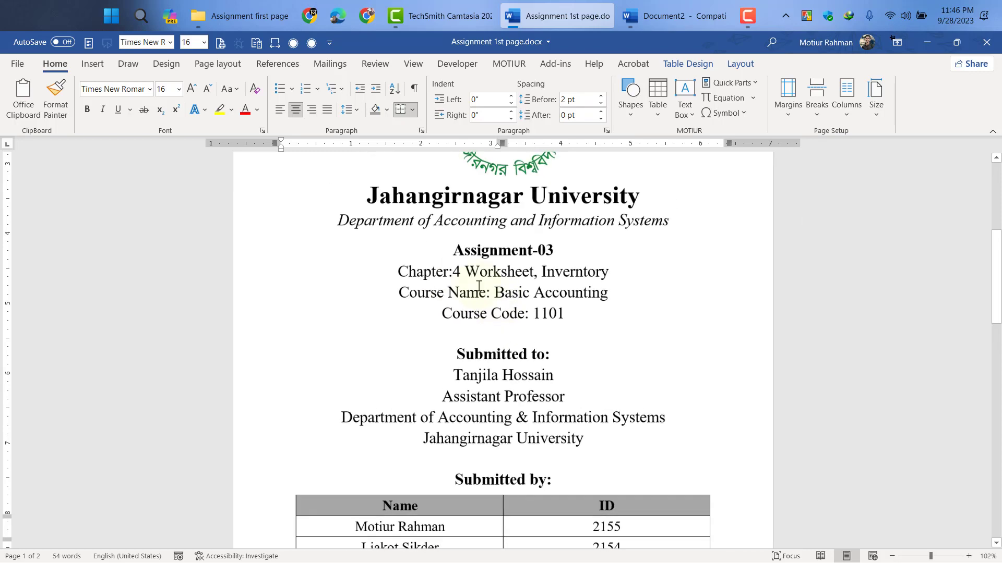
pyautogui.click(352, 110)
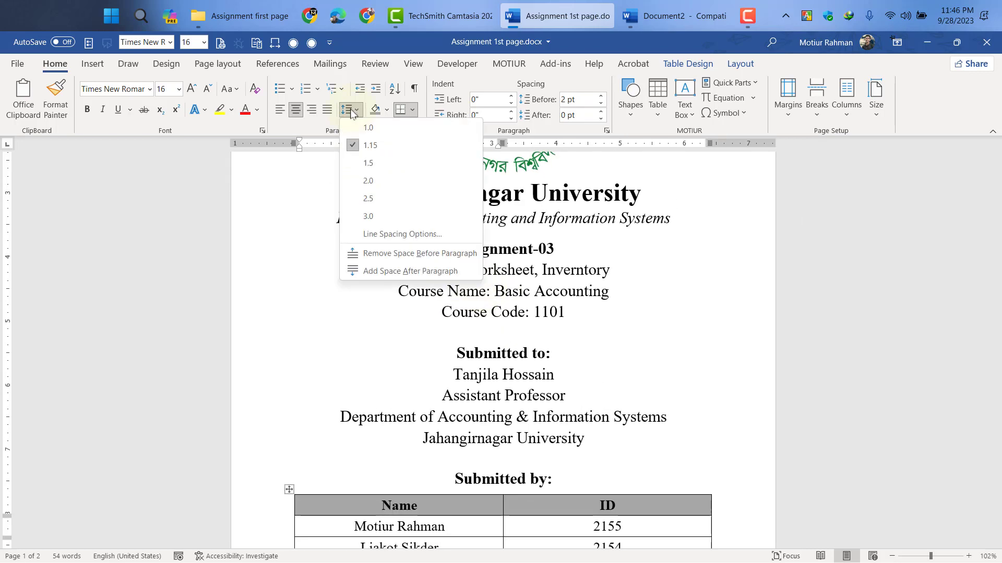
pyautogui.click(217, 64)
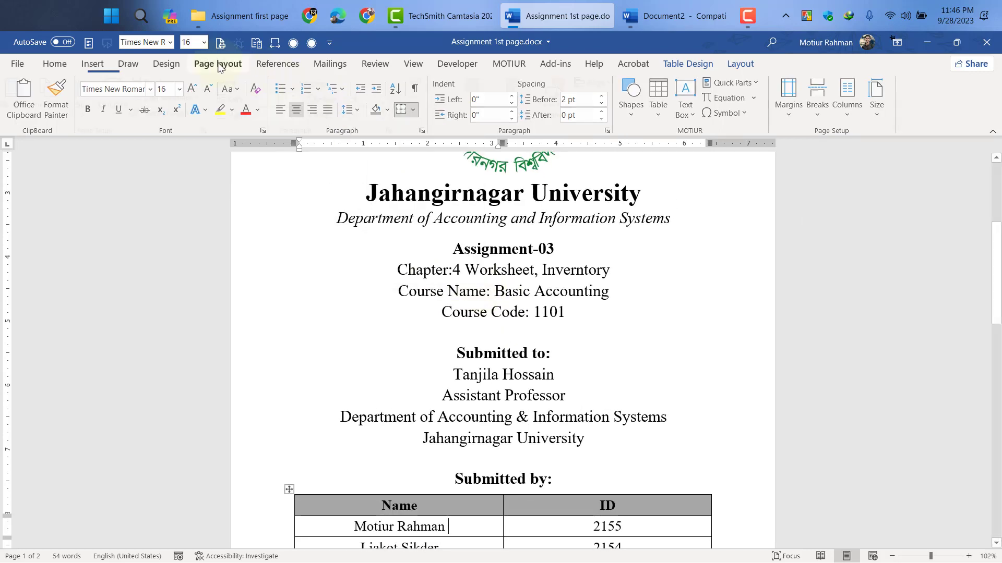
pyautogui.click(218, 64)
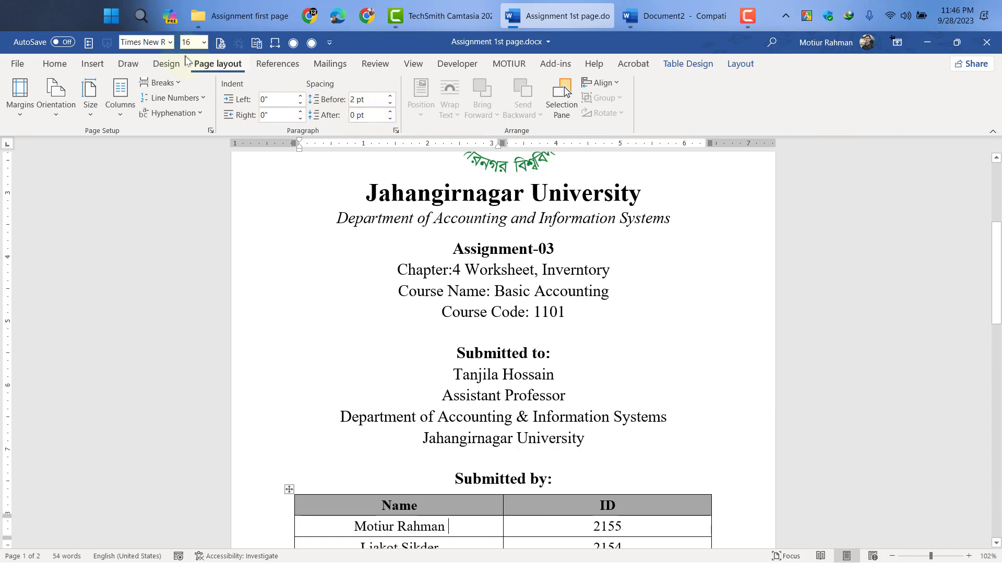
pyautogui.click(55, 64)
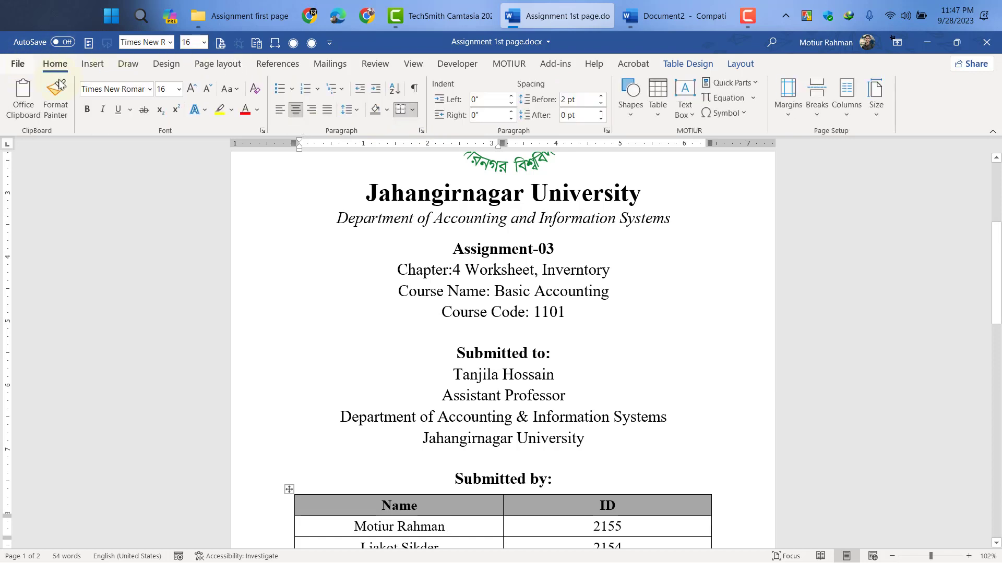
pyautogui.click(352, 110)
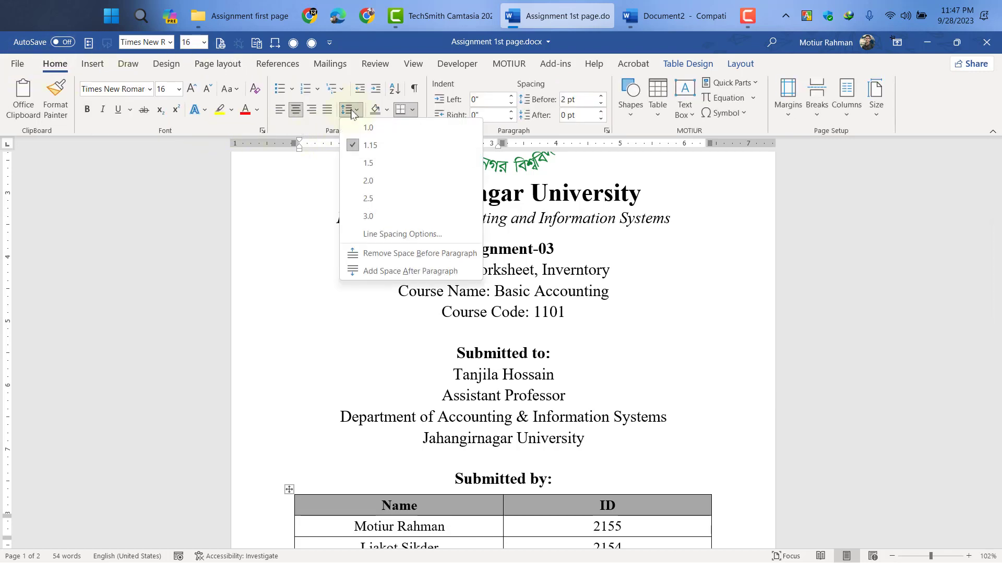
pyautogui.click(217, 64)
pyautogui.click(217, 64)
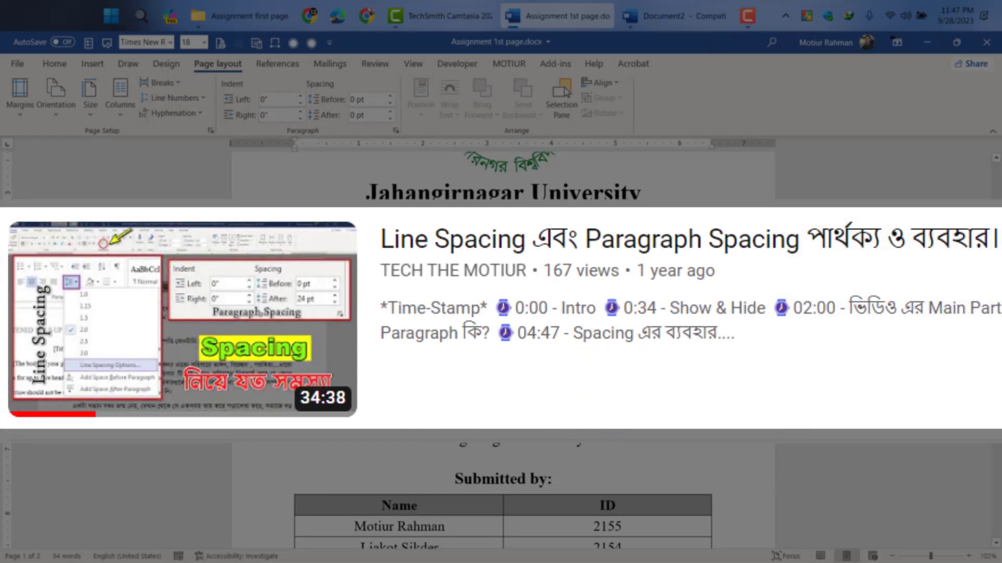
pyautogui.scroll(-5, 563, 360)
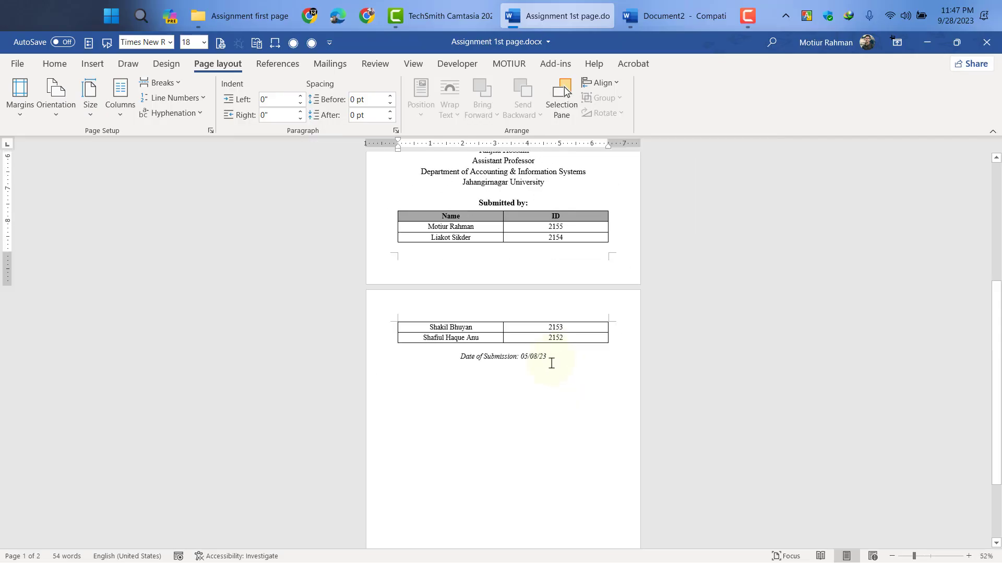
pyautogui.scroll(6, 563, 360)
pyautogui.scroll(-2, 556, 367)
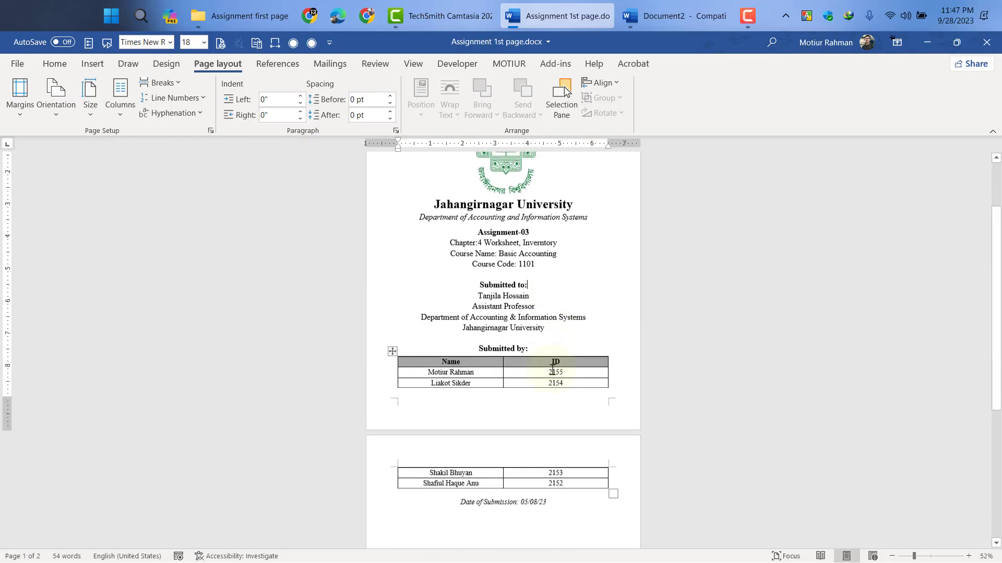
pyautogui.scroll(4, 554, 352)
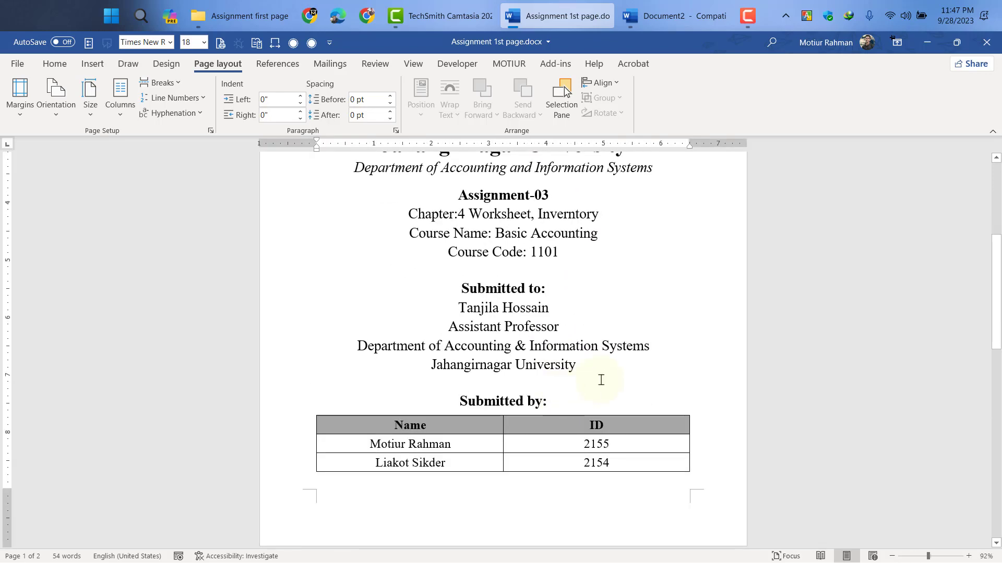
# - Set the document's paper size to A4 with portrait orientation
pyautogui.click(55, 66)
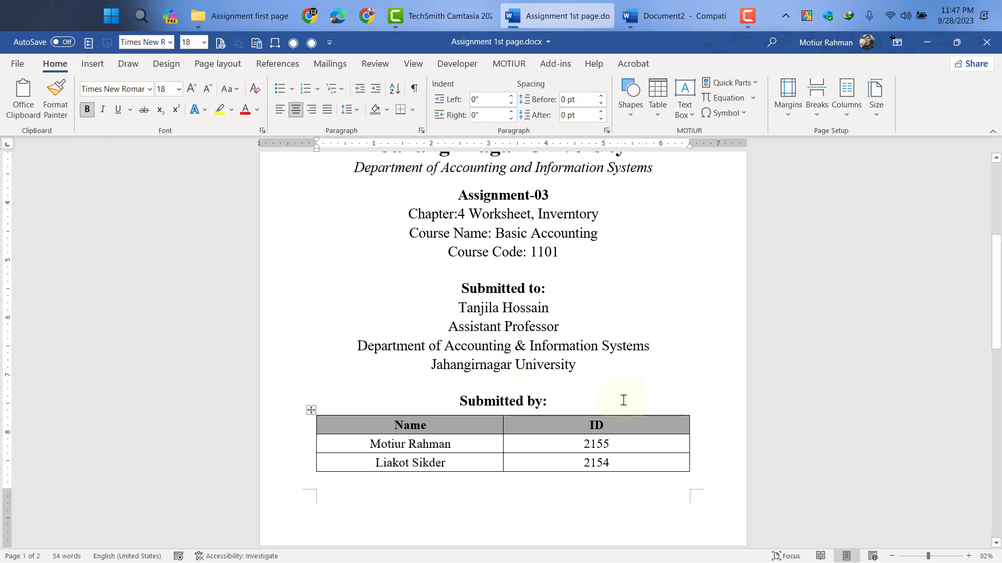
pyautogui.scroll(-3, 549, 399)
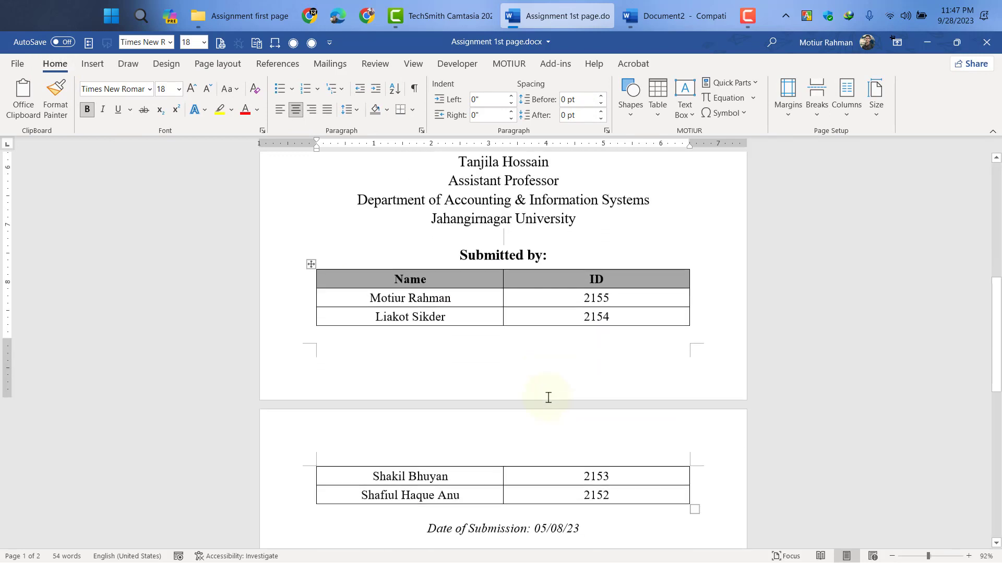
pyautogui.scroll(2, 549, 398)
pyautogui.scroll(1, 557, 375)
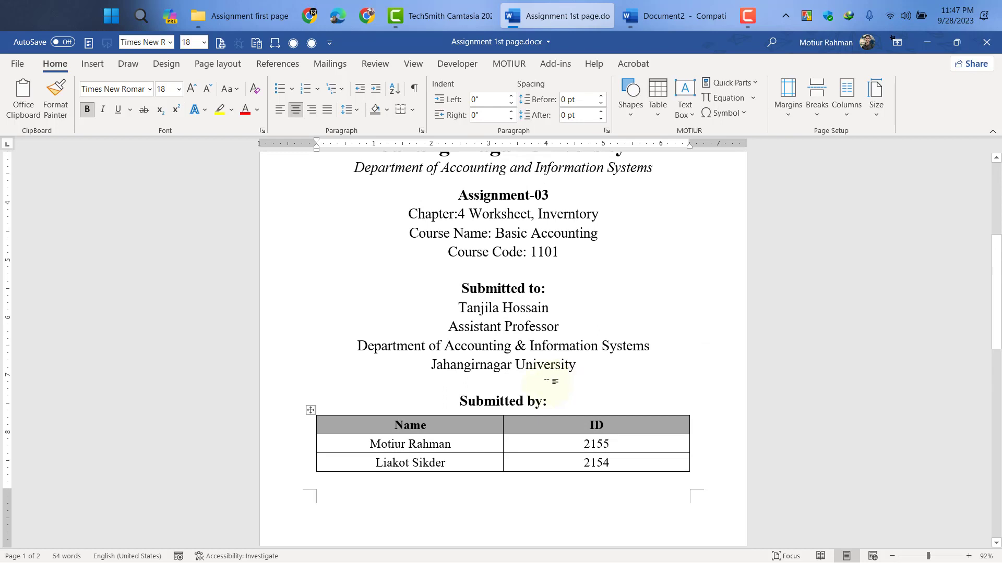
pyautogui.click(217, 65)
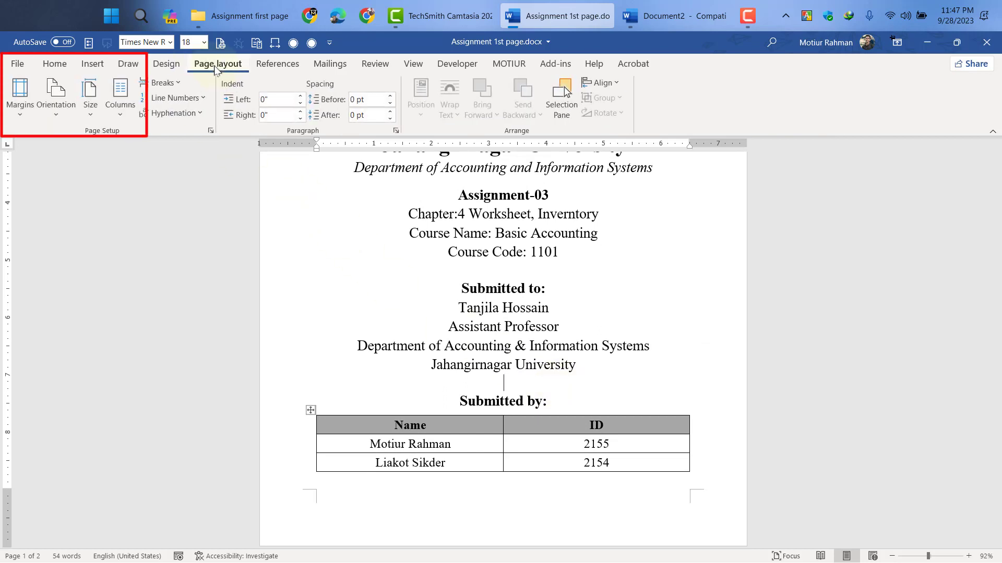
pyautogui.click(20, 96)
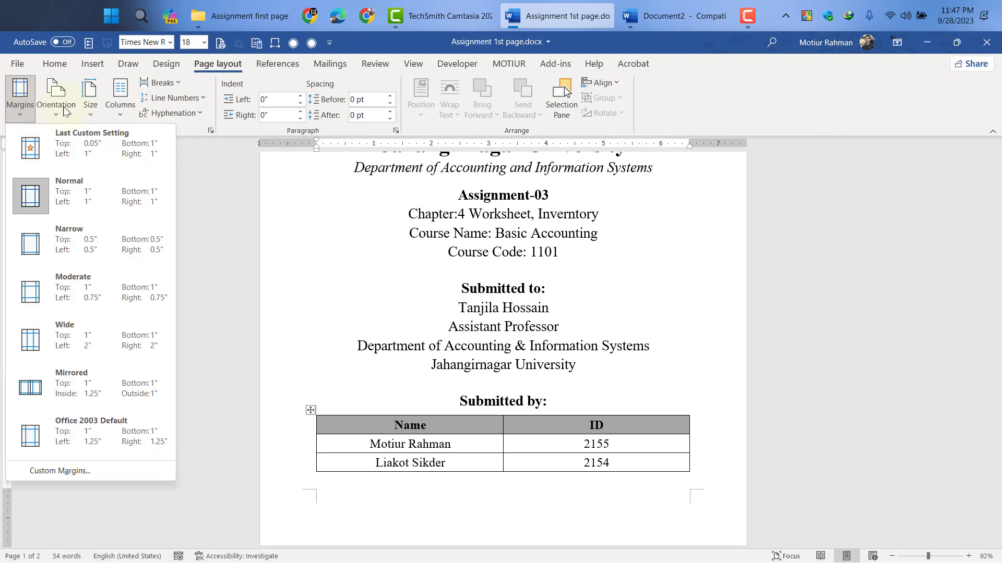
pyautogui.click(49, 95)
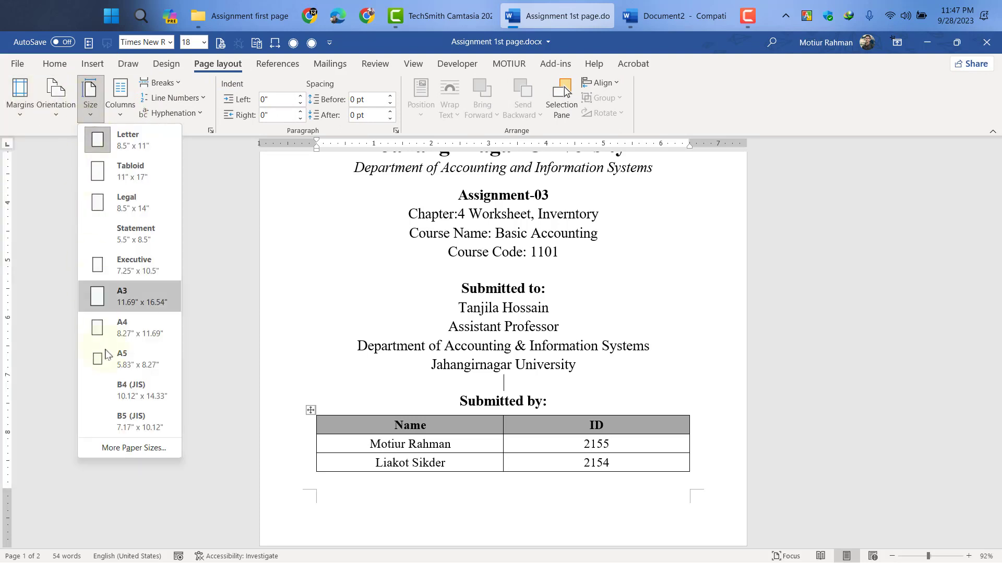
pyautogui.click(139, 330)
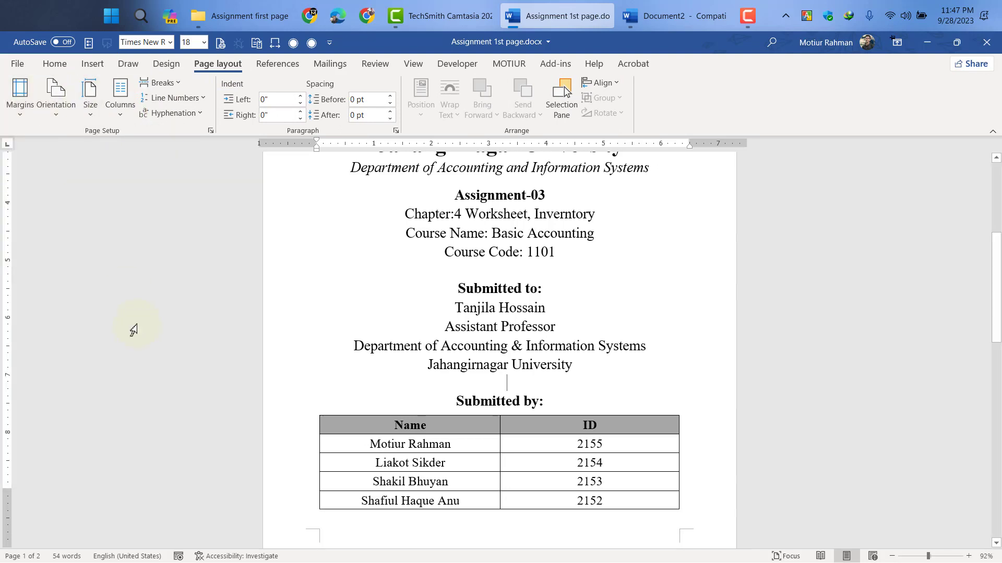
pyautogui.click(56, 97)
pyautogui.click(79, 140)
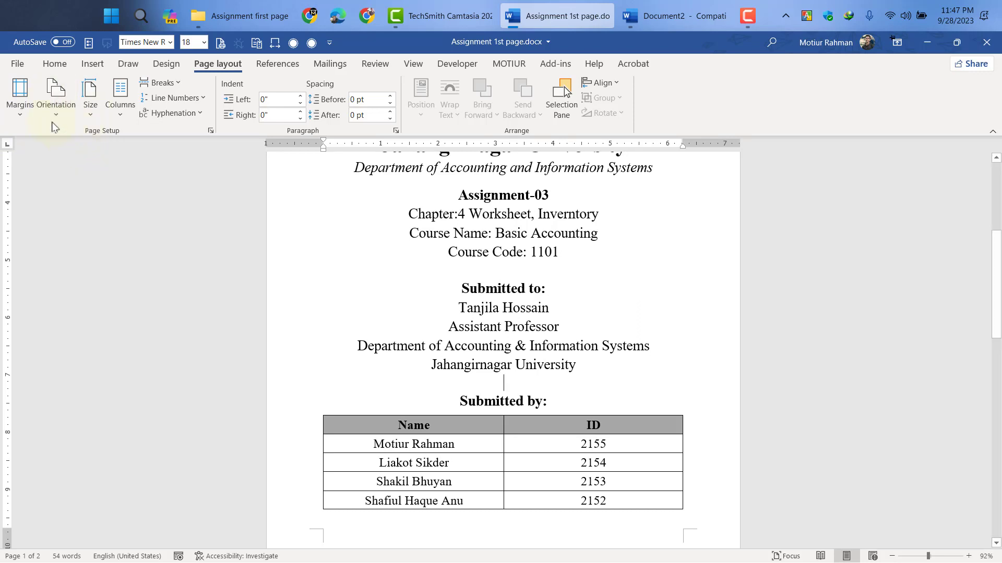
# - Review the custom page margin settings without changing them
pyautogui.click(20, 97)
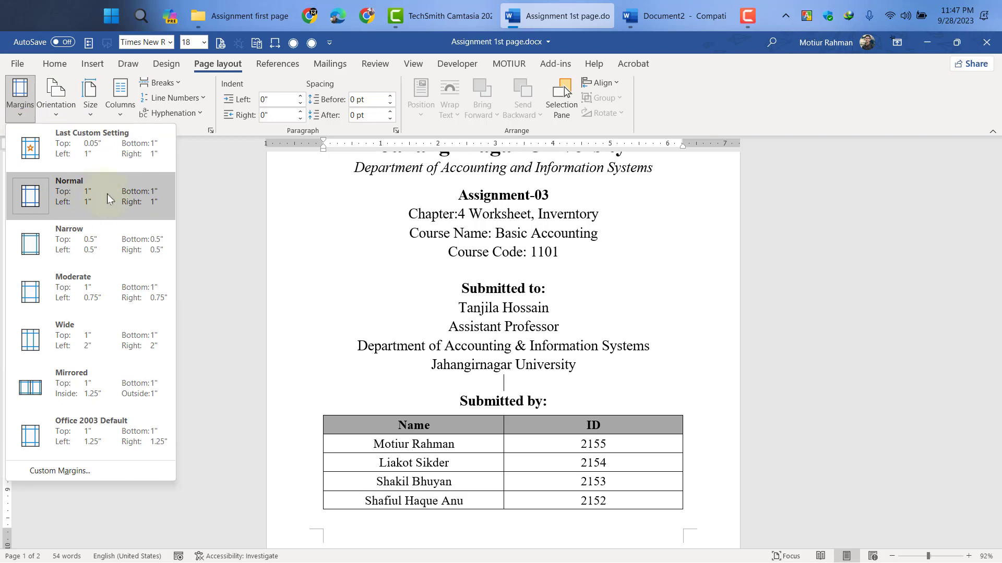
pyautogui.click(65, 472)
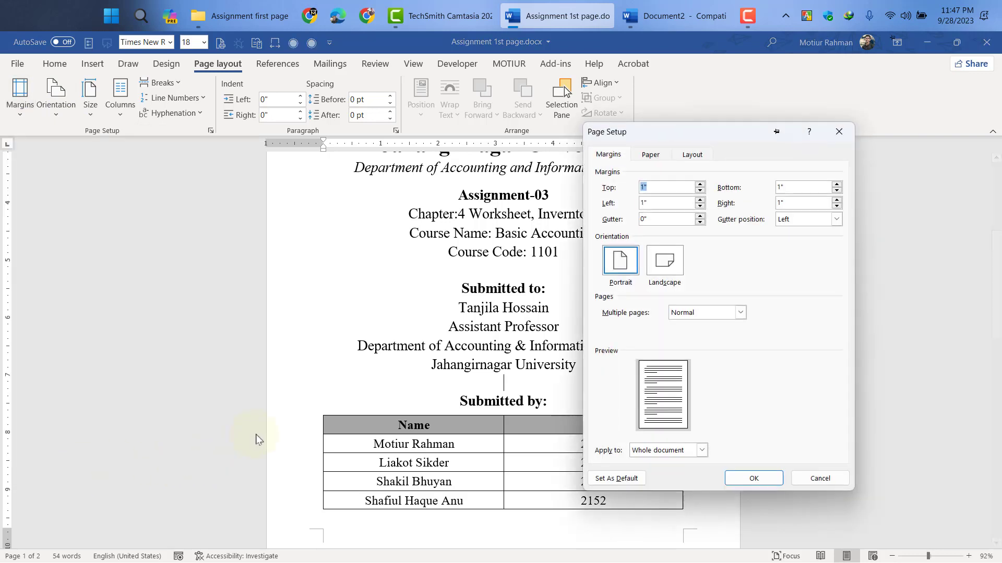
pyautogui.click(826, 479)
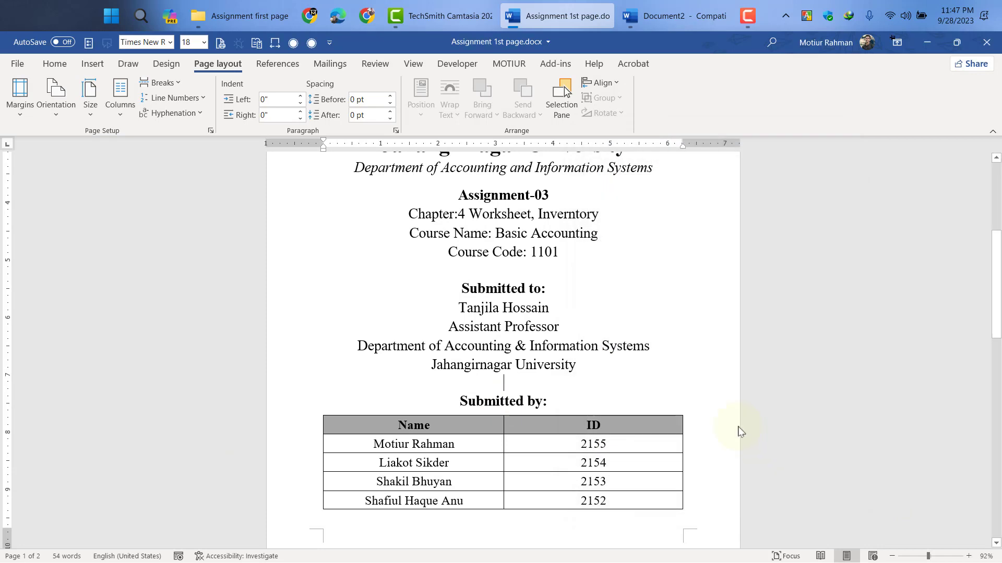
# - Hide the document ruler and show it again
pyautogui.doubleClick(705, 147)
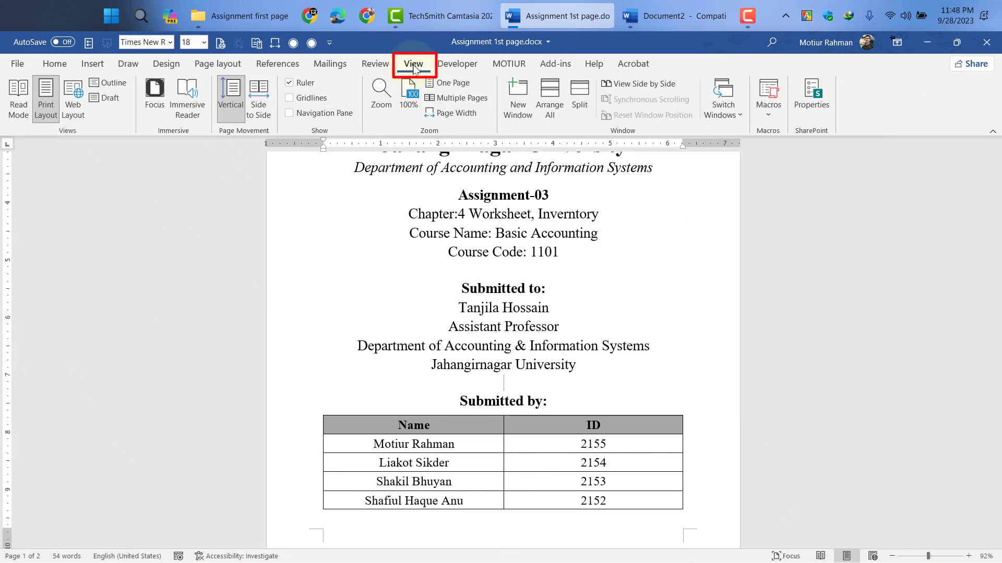
pyautogui.click(302, 84)
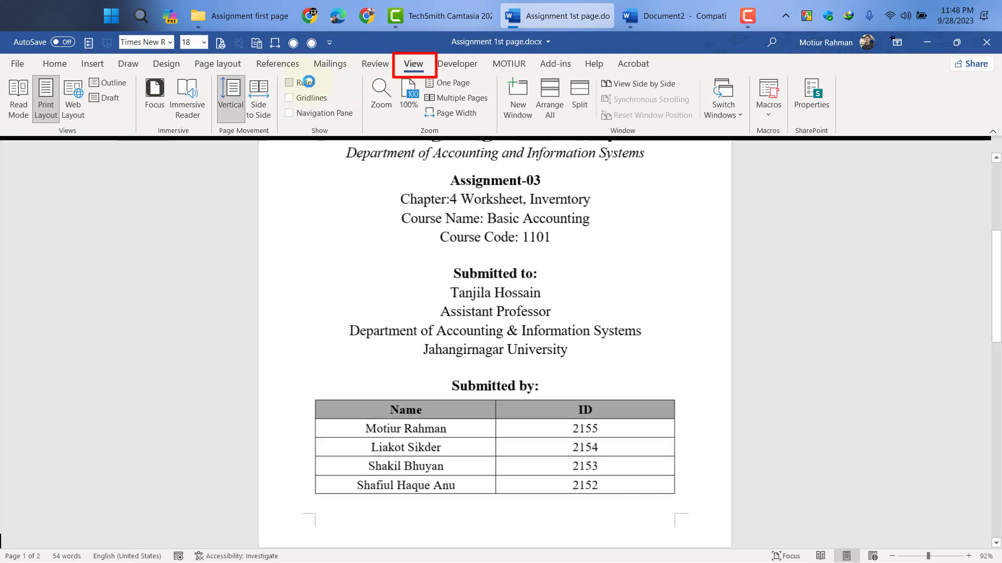
pyautogui.click(303, 84)
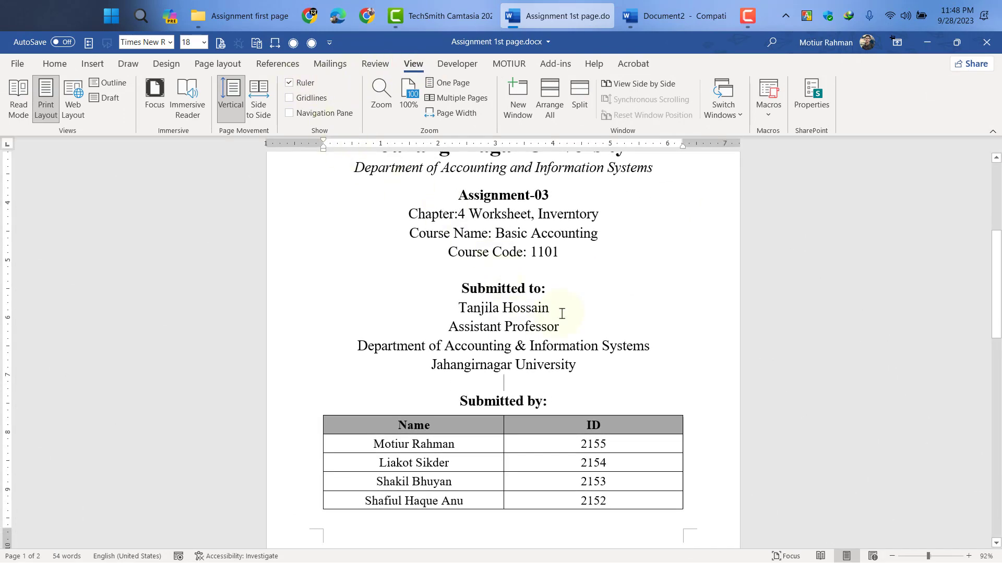
# - Examine the page setup's margins, orientation and paper size, and close the settings without changes
pyautogui.click(54, 63)
pyautogui.scroll(-2, 689, 157)
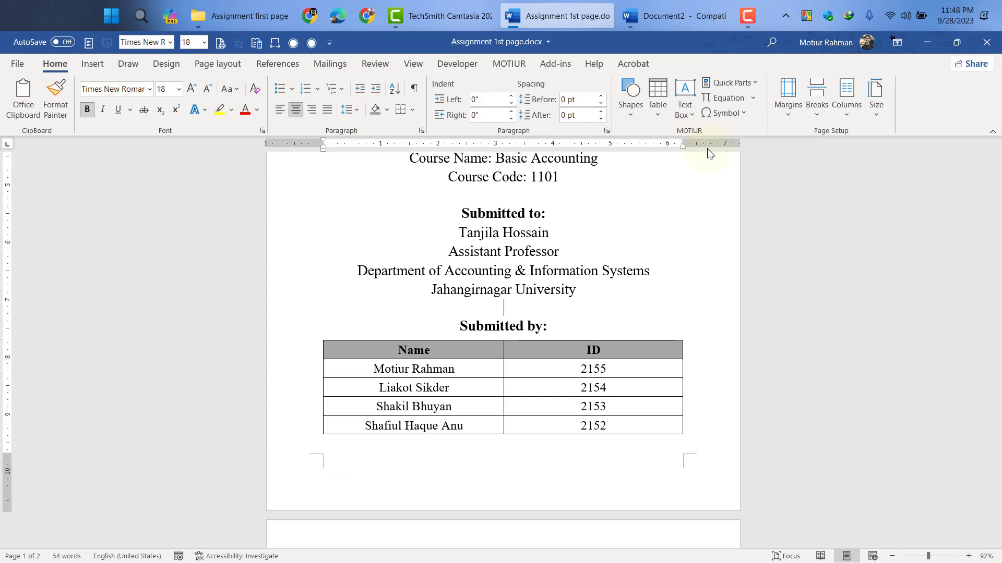
pyautogui.doubleClick(704, 149)
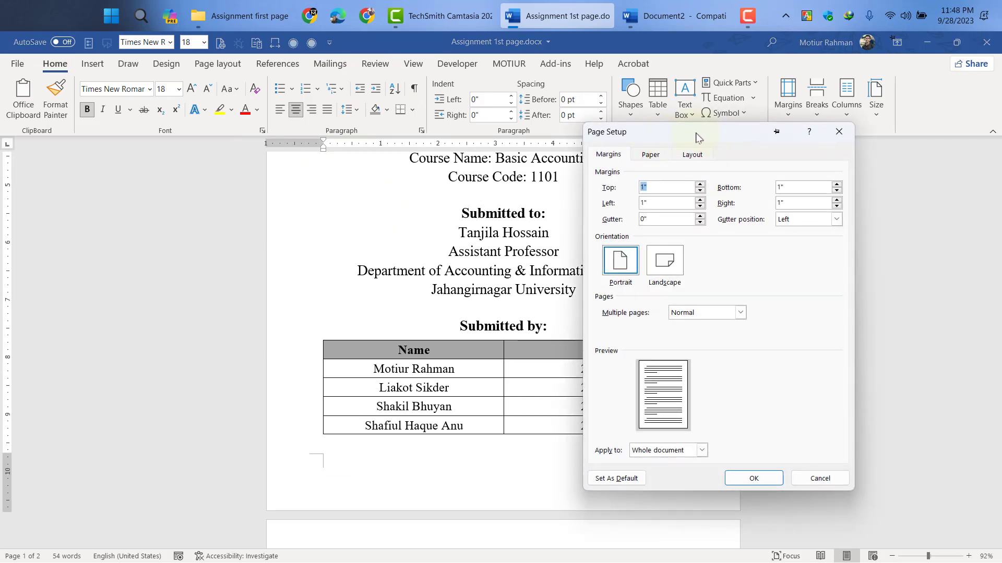
pyautogui.click(681, 265)
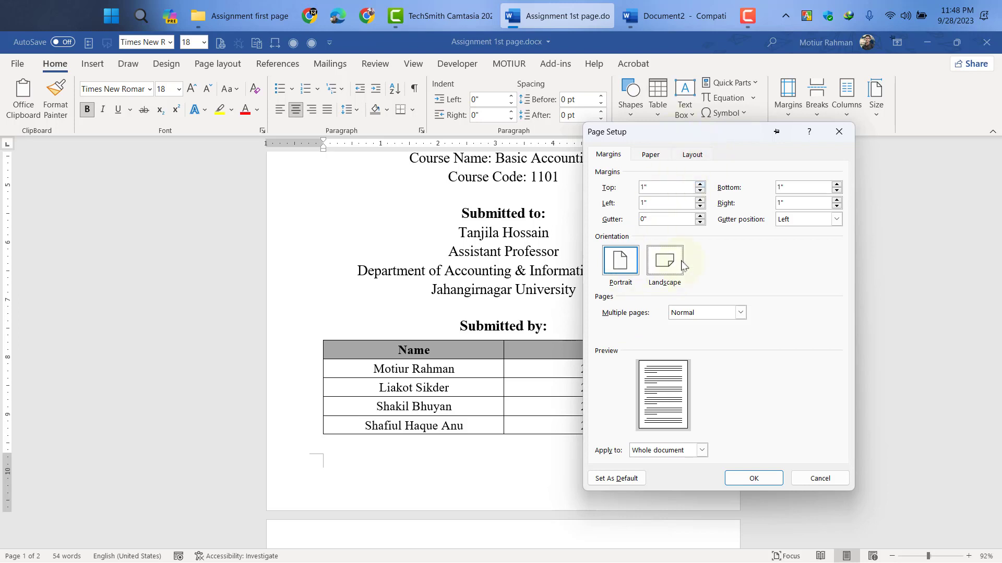
pyautogui.click(620, 270)
pyautogui.click(644, 158)
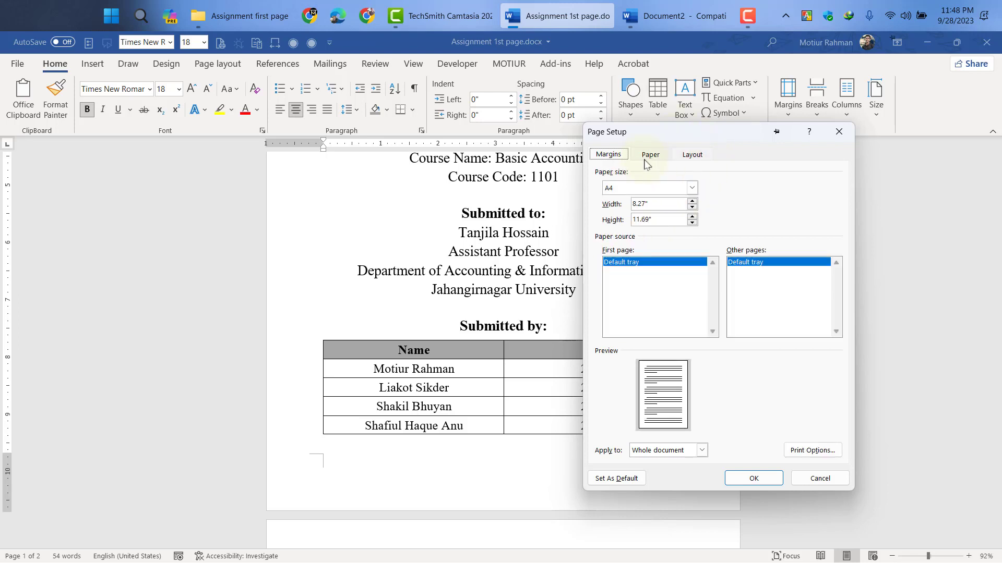
pyautogui.click(645, 189)
pyautogui.click(602, 158)
pyautogui.click(602, 159)
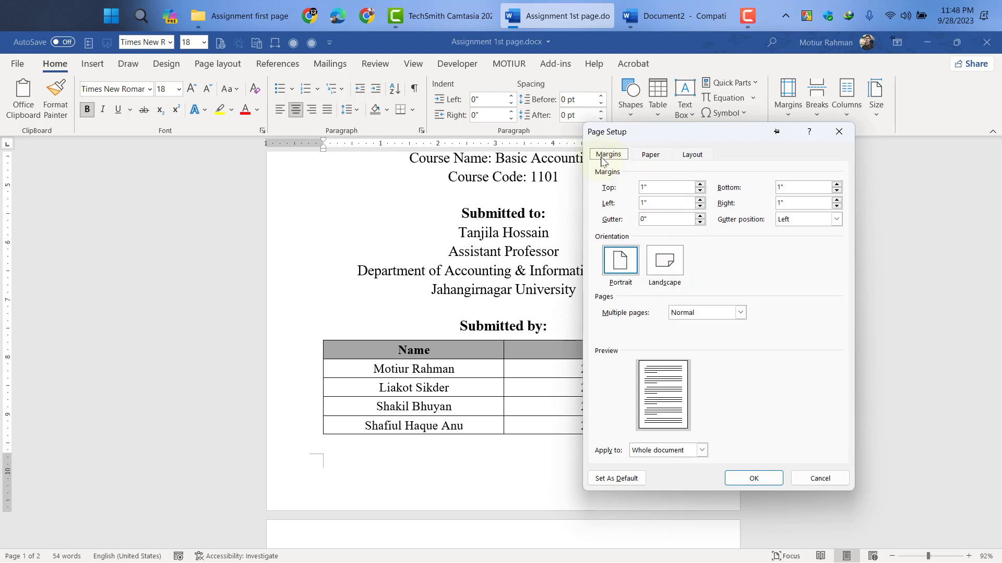
pyautogui.click(657, 189)
pyautogui.click(787, 188)
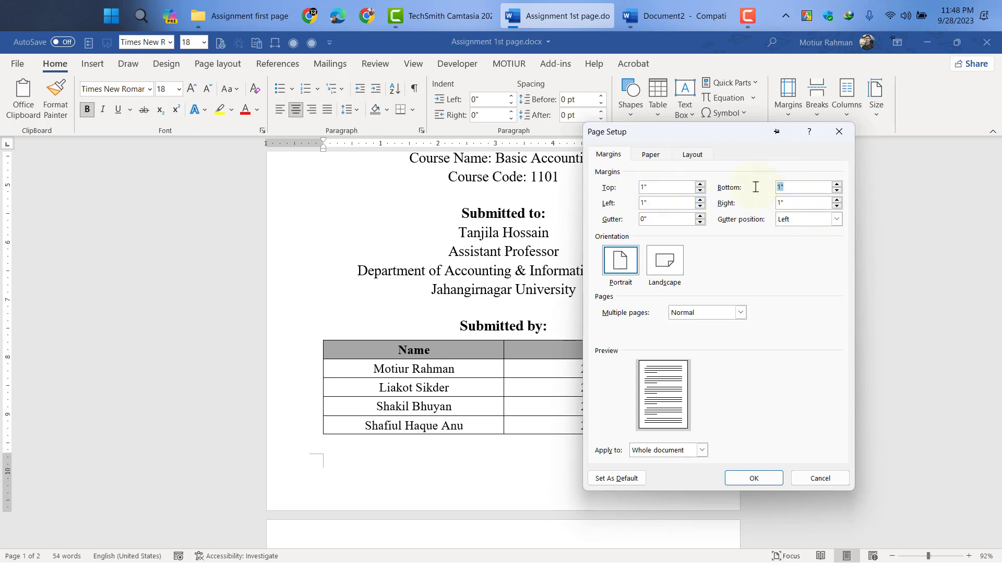
pyautogui.click(819, 481)
# - Reduce the top page margin to about 0.63" on the vertical ruler and try adjusting the bottom margin the same way
pyautogui.scroll(6, 215, 324)
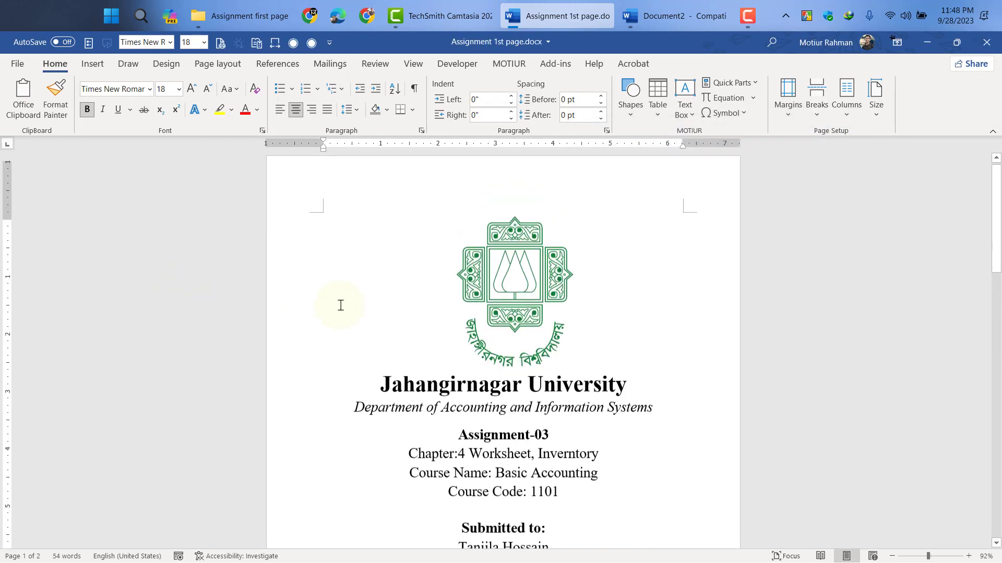
pyautogui.click(343, 253)
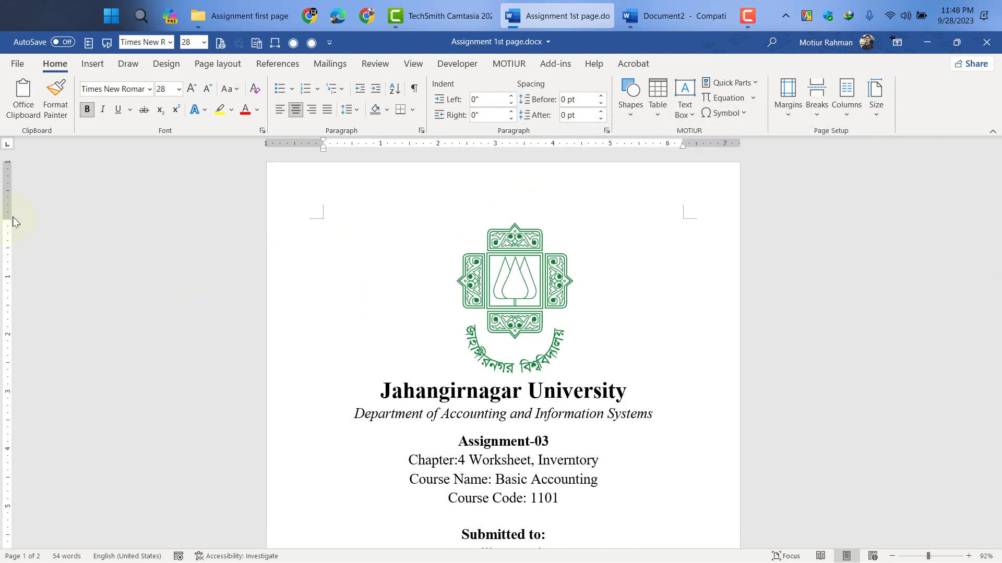
pyautogui.scroll(-1, 11, 218)
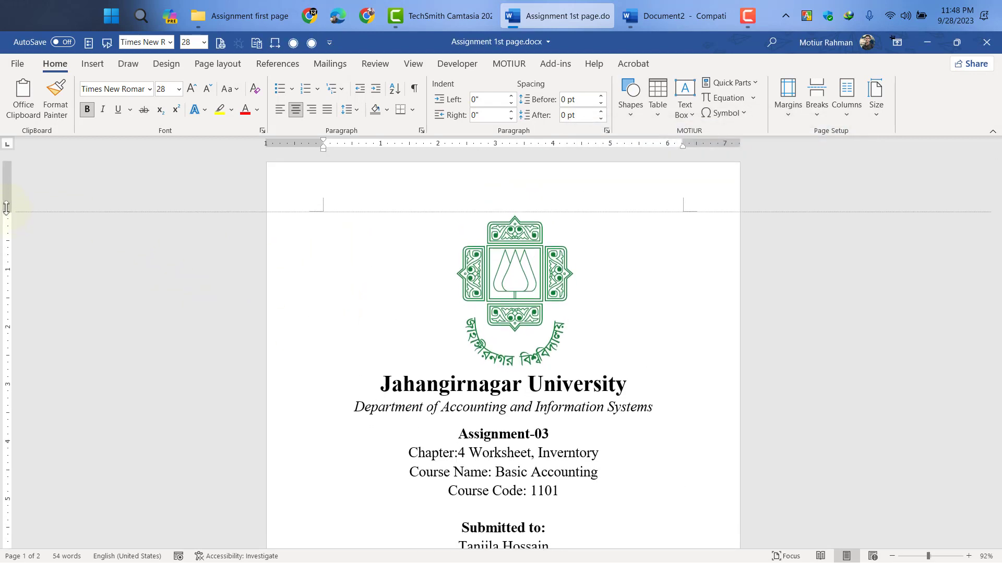
pyautogui.scroll(-4, 324, 324)
pyautogui.scroll(-2, 347, 318)
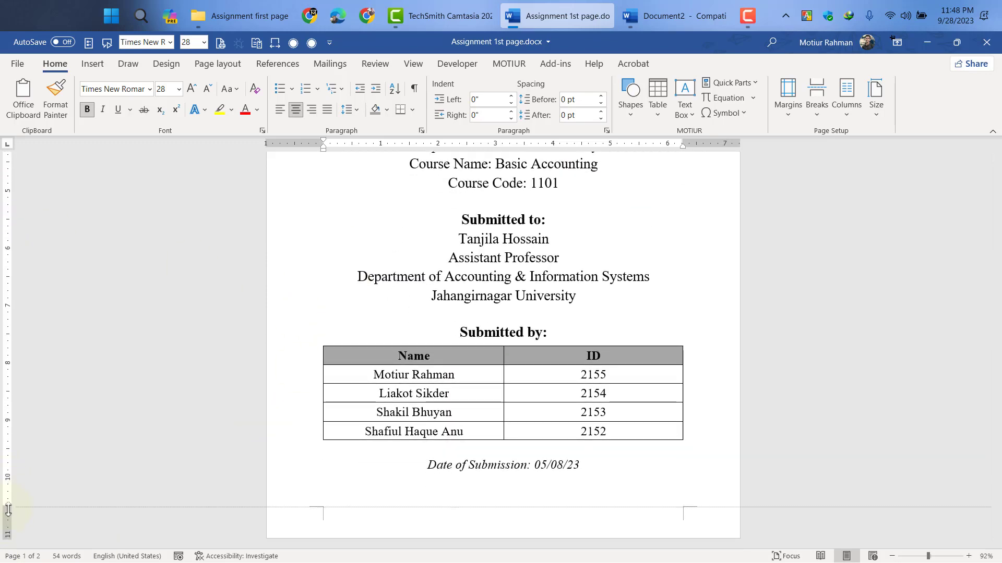
pyautogui.scroll(4, 412, 391)
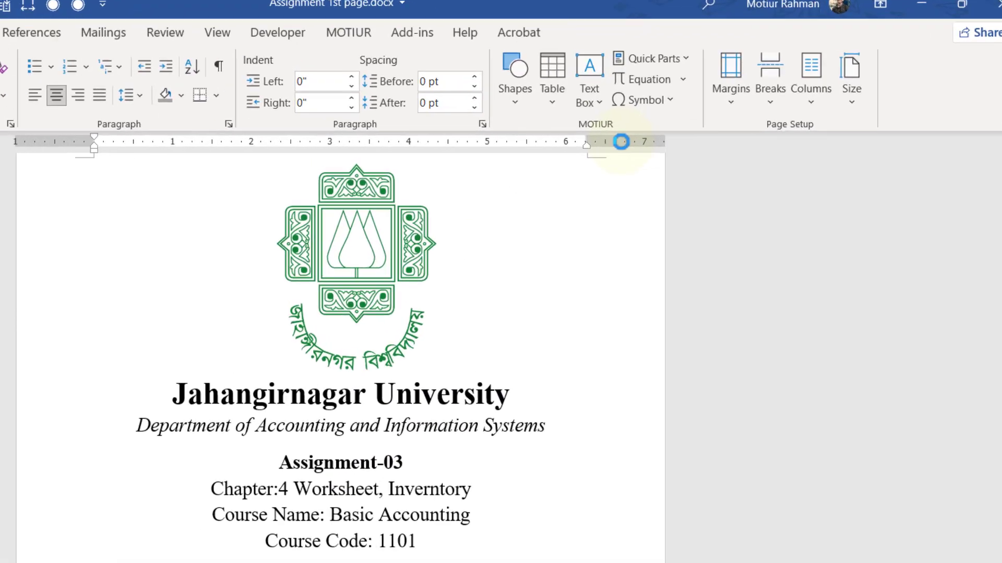
# - Set the top and bottom page margins to 0.5" for the whole document
pyautogui.doubleClick(710, 144)
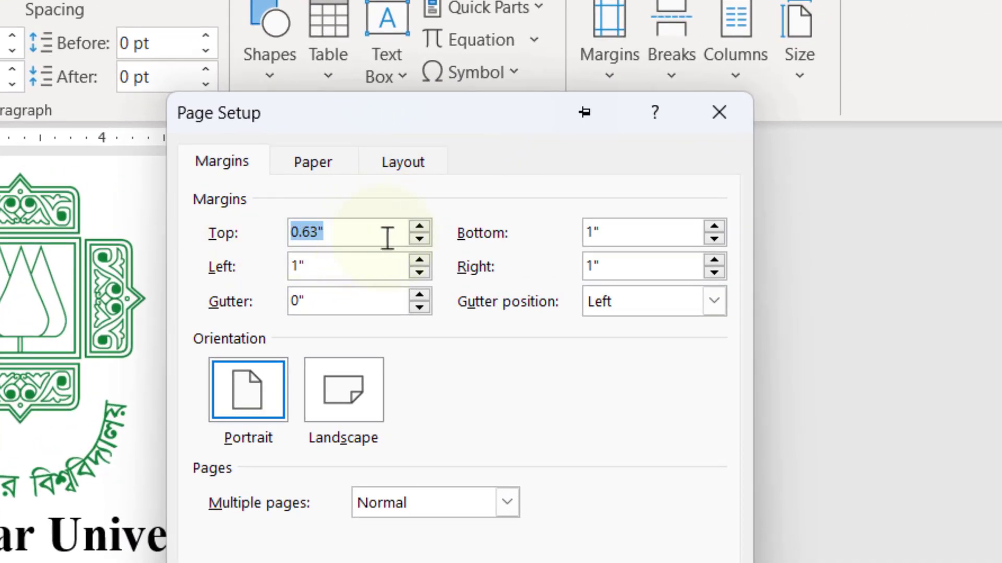
pyautogui.write('0.5')
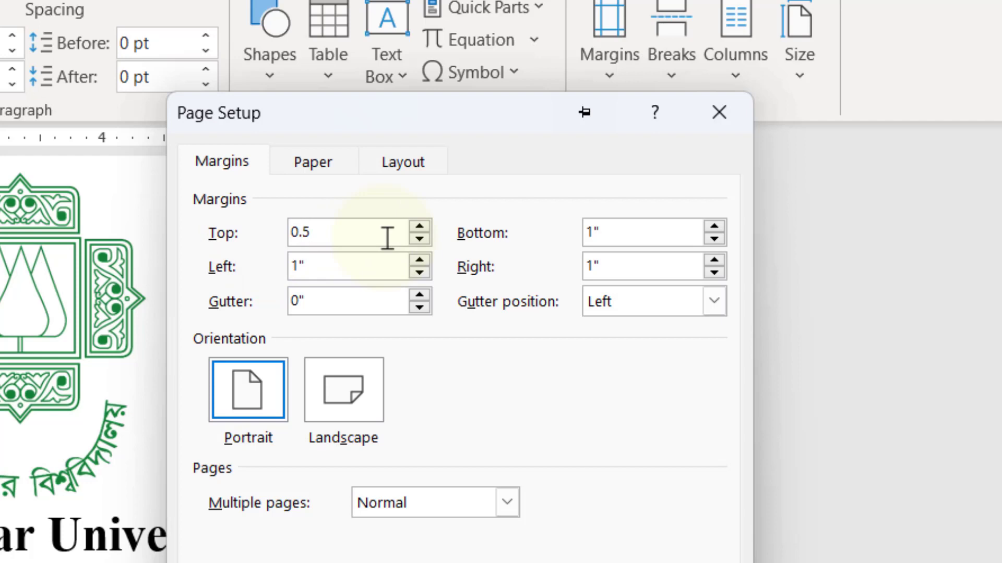
pyautogui.press('Tab')
pyautogui.hotkey('shift', 'Tab')
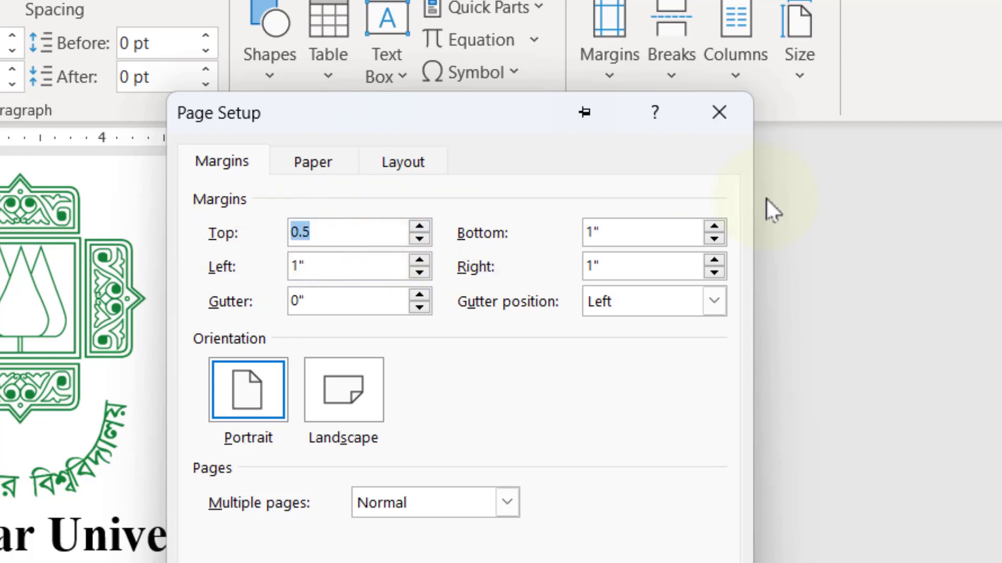
pyautogui.press('Tab')
pyautogui.write('0.5')
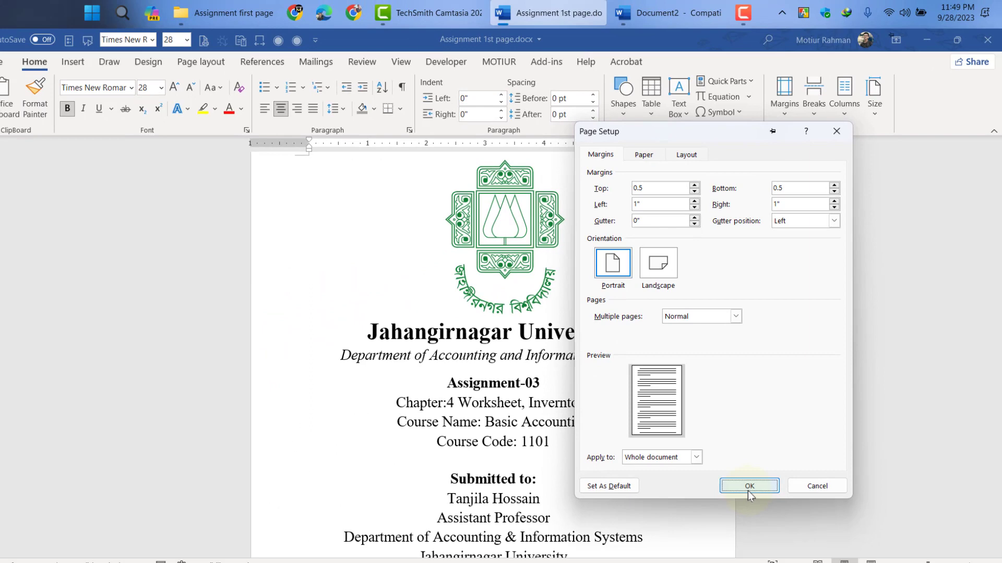
pyautogui.click(751, 487)
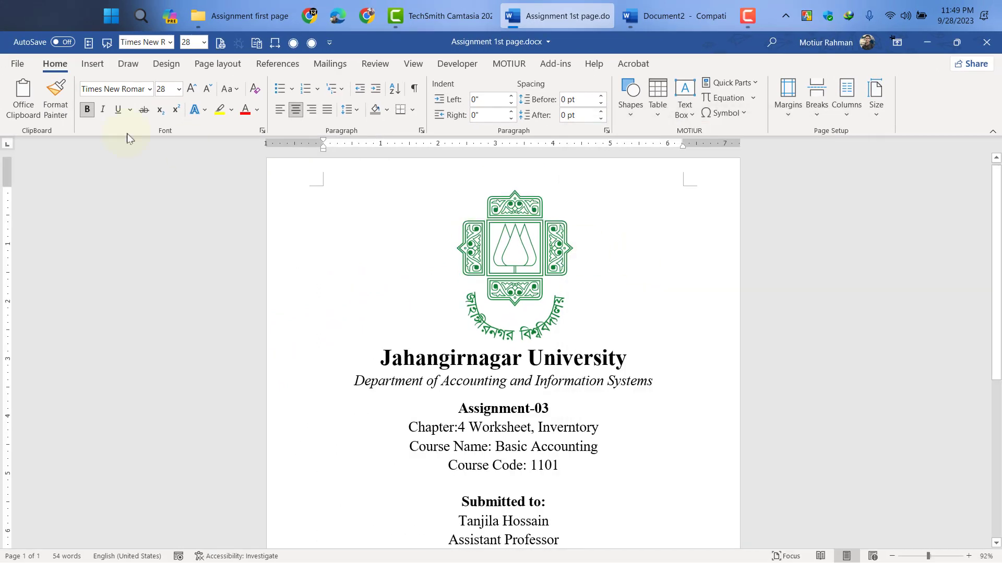
# - Reopen the custom margin settings and check the page margins, leaving the values as they are
pyautogui.click(166, 64)
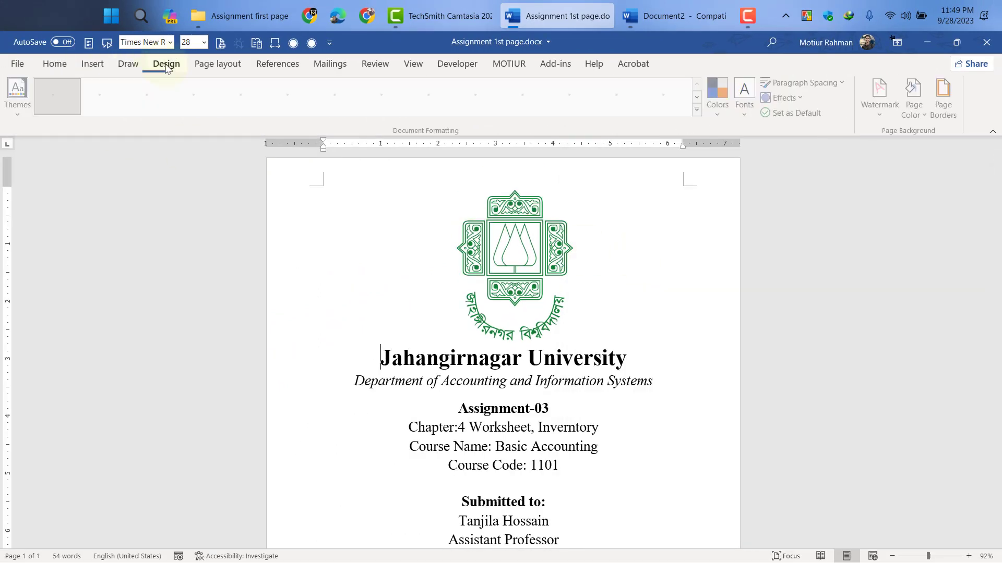
pyautogui.click(204, 65)
pyautogui.click(21, 104)
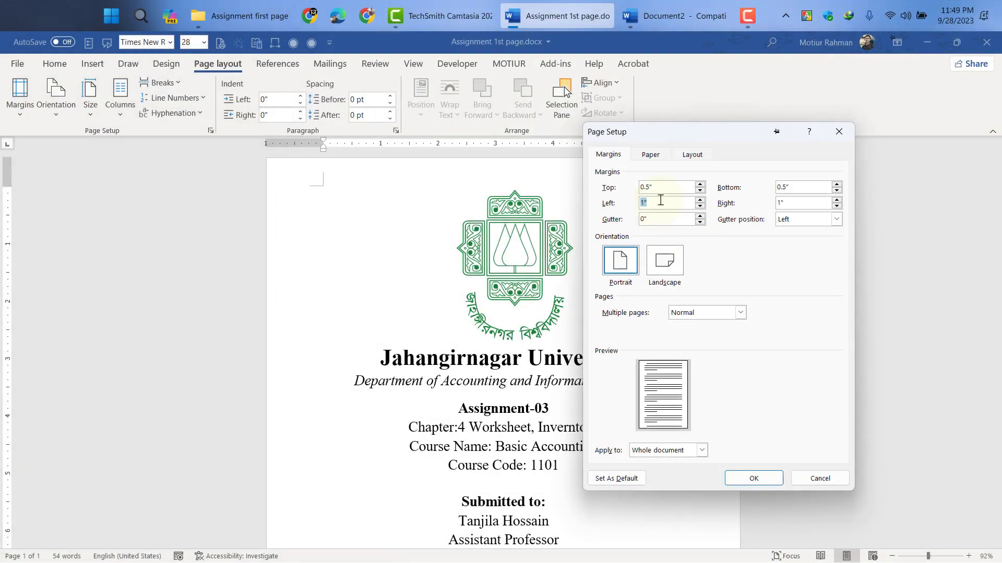
pyautogui.moveTo(670, 188); pyautogui.dragTo(632, 189)
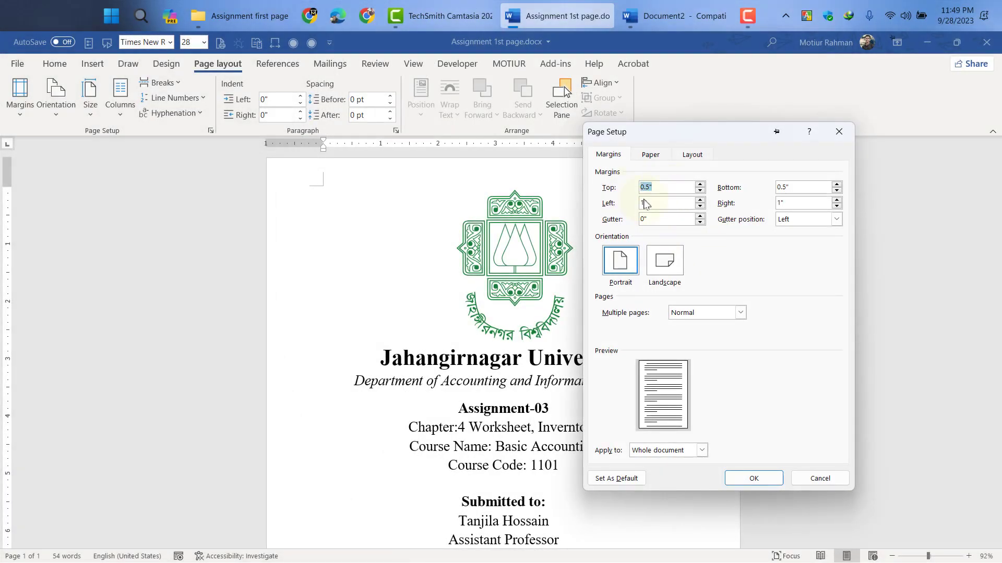
pyautogui.click(755, 477)
# - Enlarge the text of the "Submitted by" table and the "Date of Submission" line to font size 18
pyautogui.scroll(-5, 671, 407)
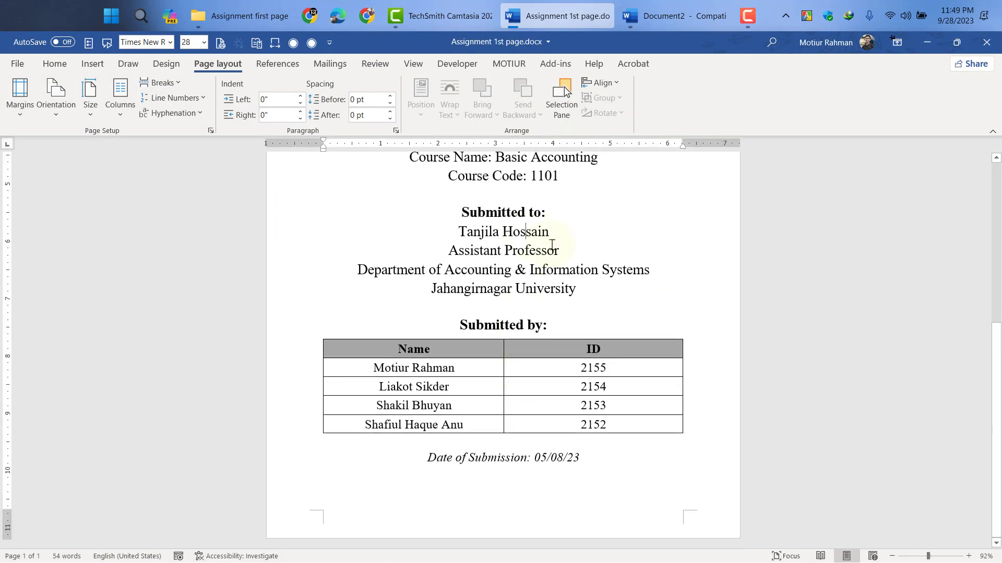
pyautogui.click(55, 63)
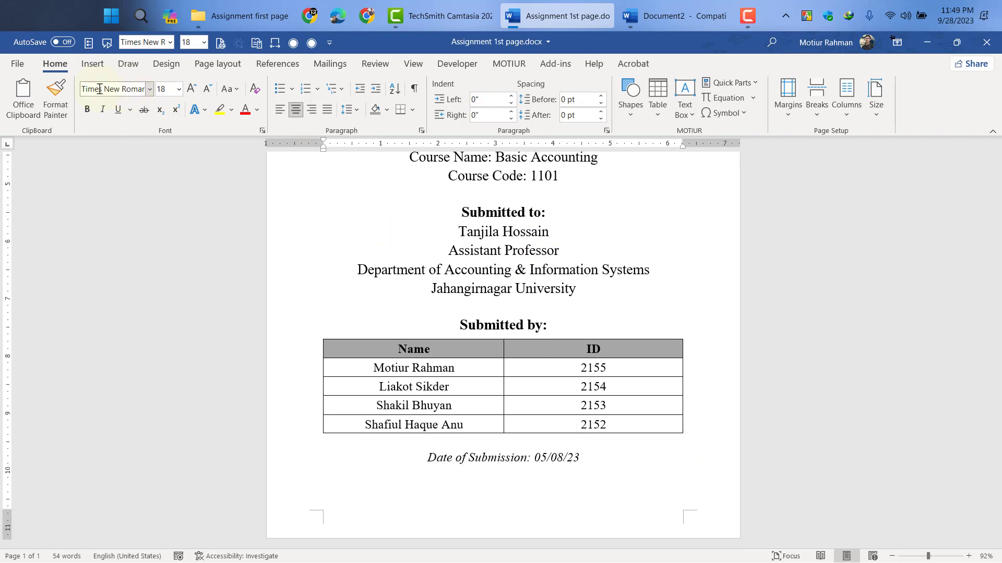
pyautogui.click(422, 368)
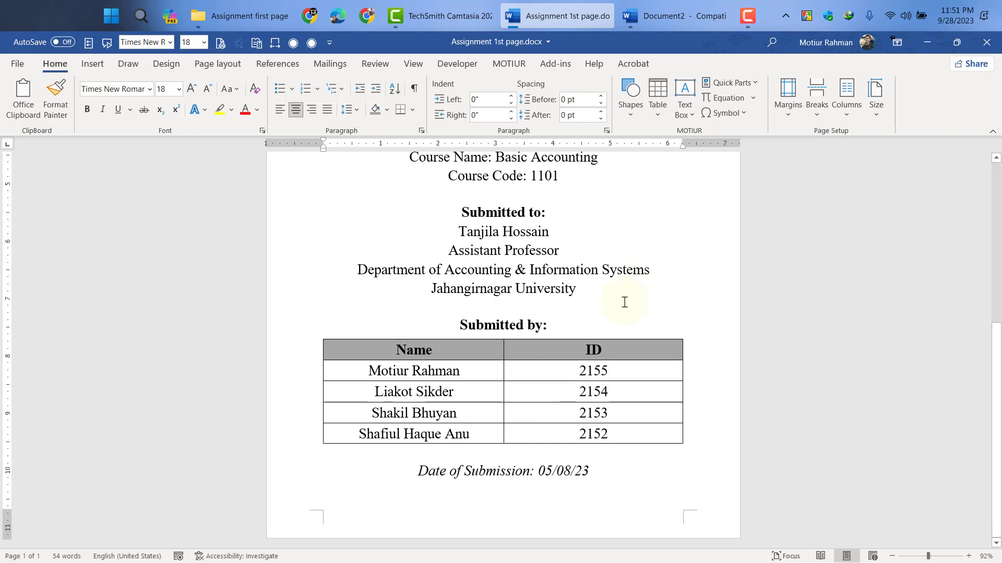
# - Open the line spacing presets for the "Submitted to:" block, from its heading through "Jahangirnagar University"
pyautogui.moveTo(560, 279); pyautogui.dragTo(364, 185)
pyautogui.click(357, 111)
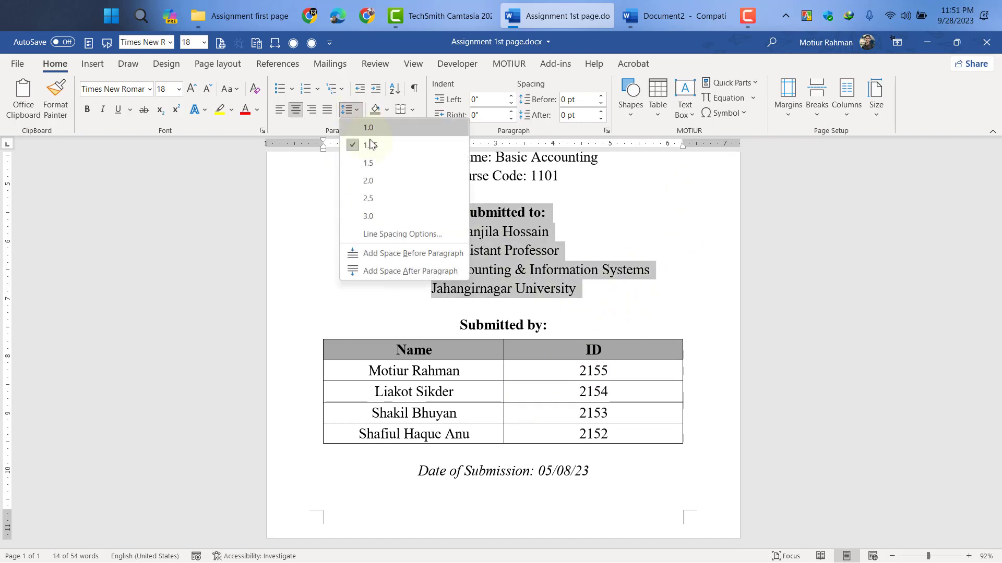